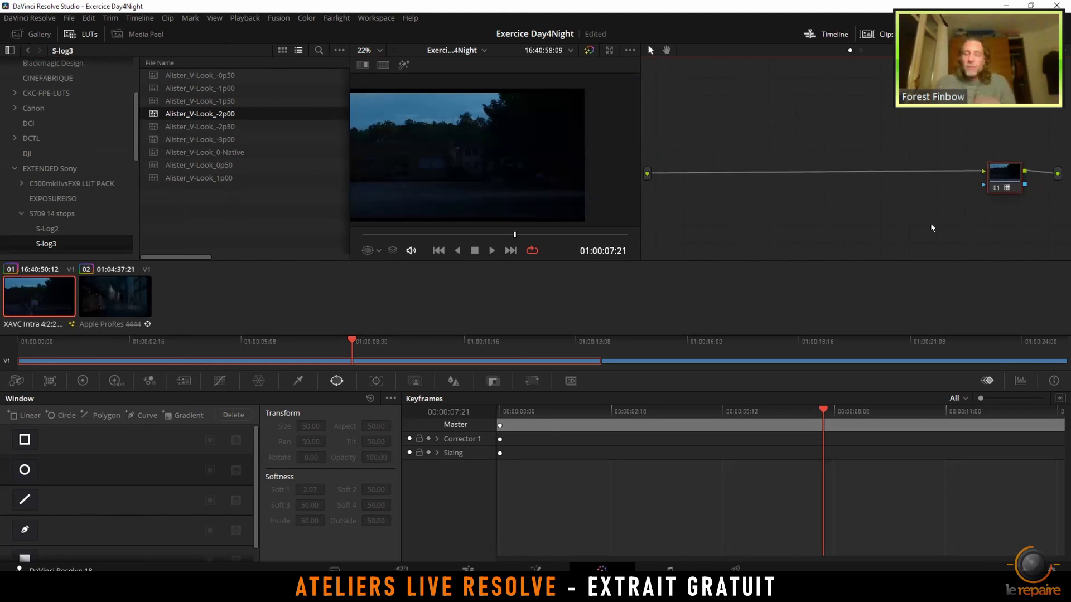
At frame 01:00:09:23, add a serial node before node 01, place it near the graph's input, and label it CIEL
left_click_drag(444, 235, 555, 233)
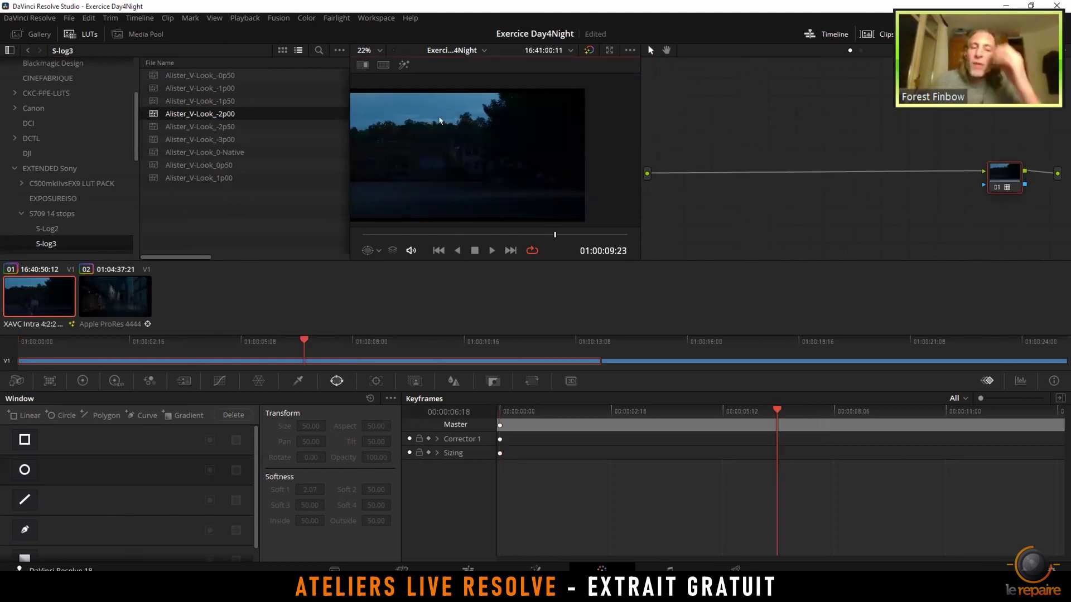
key("shift+s")
left_click_drag(995, 213, 700, 173)
right_click(701, 177)
left_click(581, 287)
right_click(701, 176)
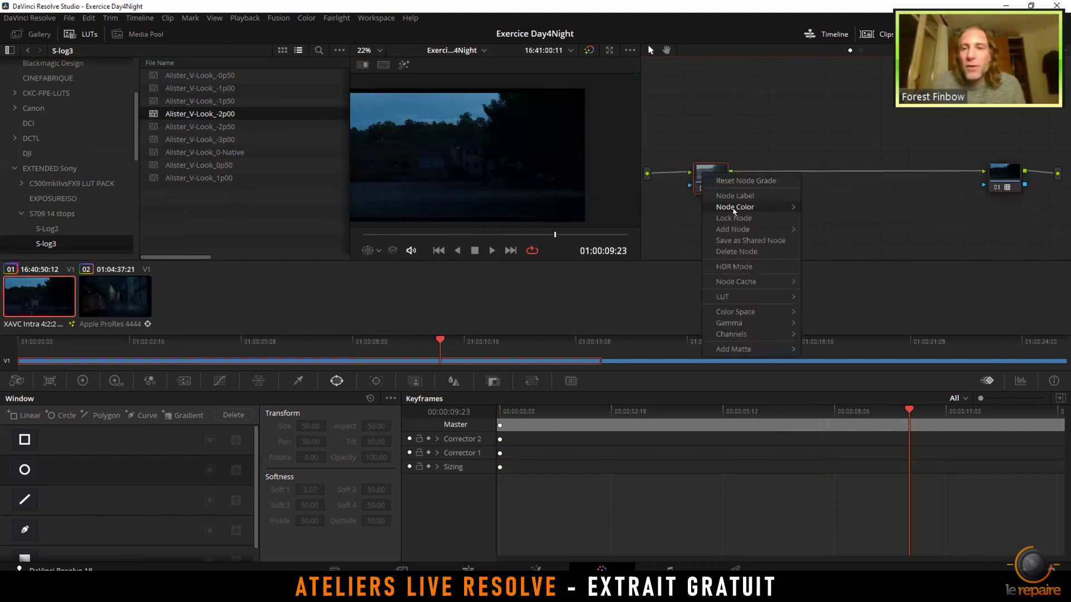
left_click(734, 196)
type("CIEL")
key("Return")
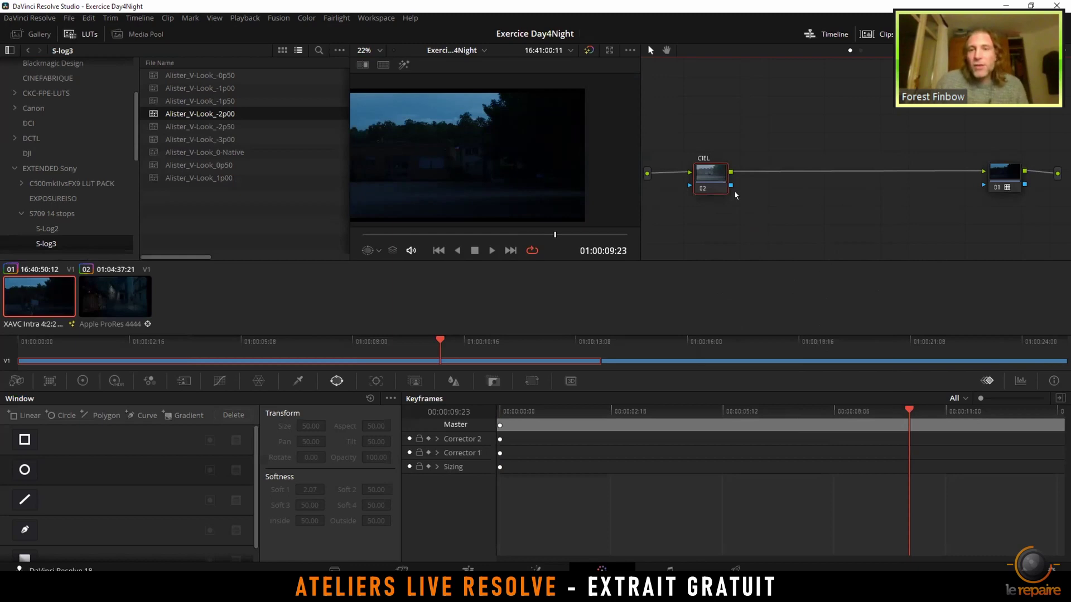
Add a circular power window to the CIEL node and shape it over the sky, size about 46, aspect 88, pan 43, tilt 55
left_click(28, 466)
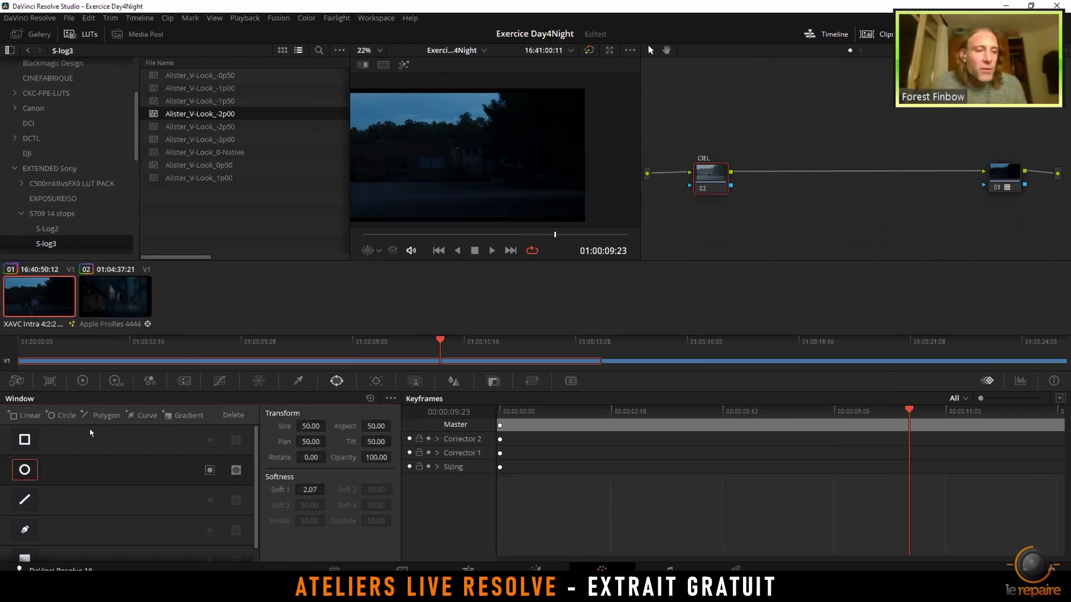
left_click(22, 474)
left_click(25, 470)
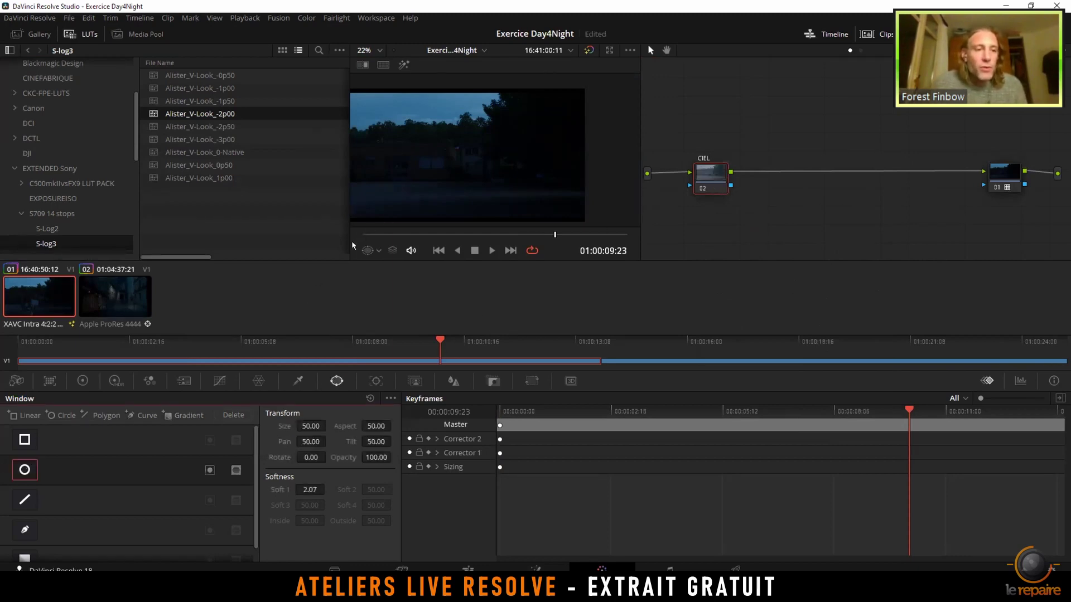
left_click(379, 250)
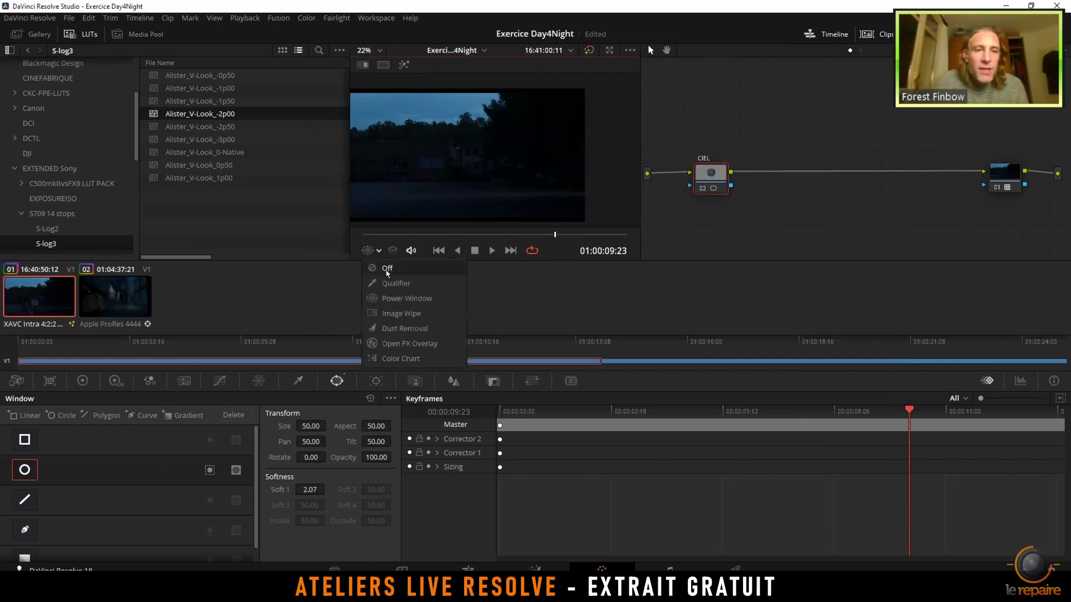
left_click(398, 299)
left_click_drag(476, 147, 537, 108)
mouse_move(426, 105)
left_mouse_down()
mouse_move(460, 94)
mouse_move(423, 121)
left_mouse_up()
left_click_drag(568, 92, 547, 93)
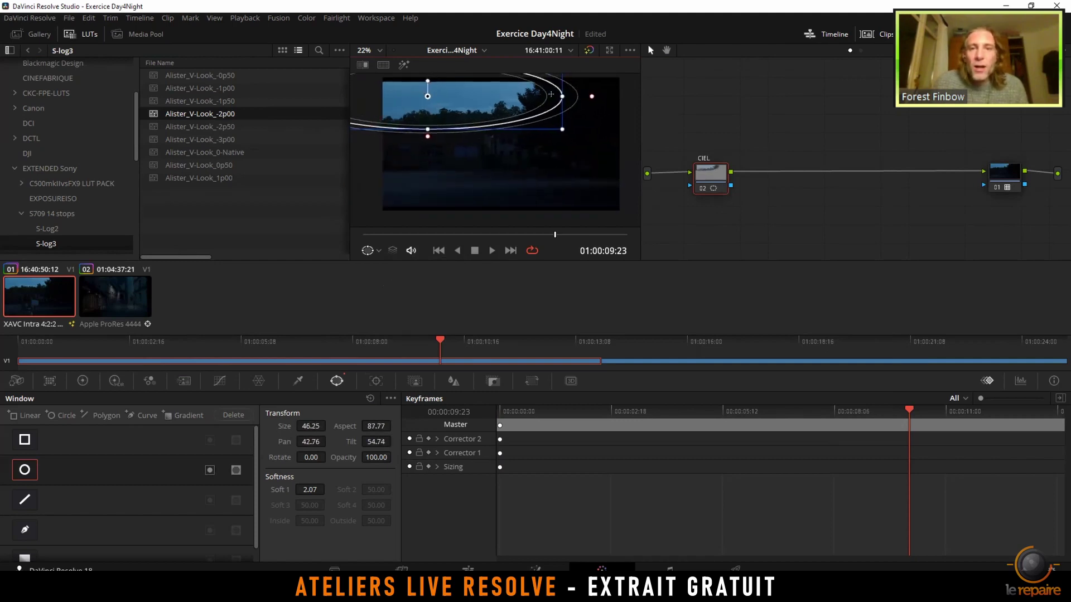
left_click_drag(427, 96, 432, 96)
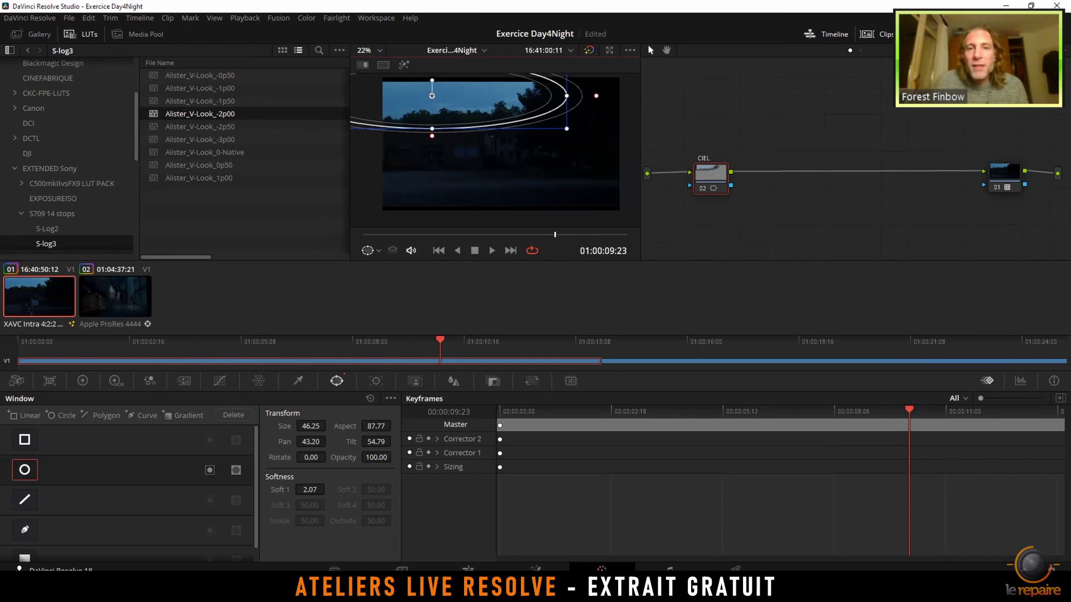
Try darkening the sky with Offset at about 7.85 and Contrast at about 0.67, and reset the node's primaries
left_click(83, 381)
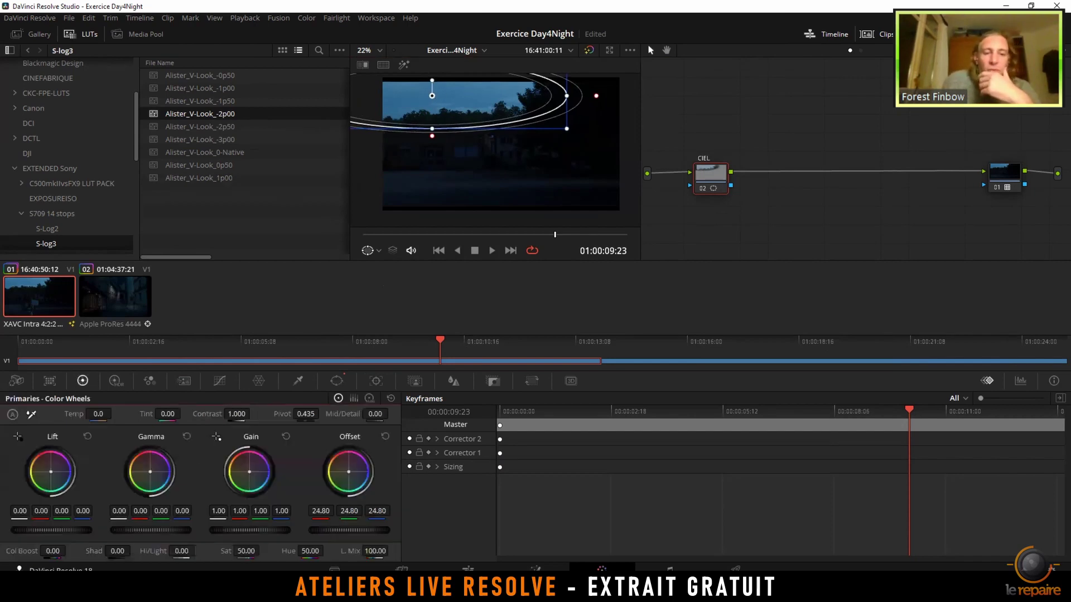
left_click_drag(349, 530, 304, 530)
left_click_drag(236, 413, 196, 414)
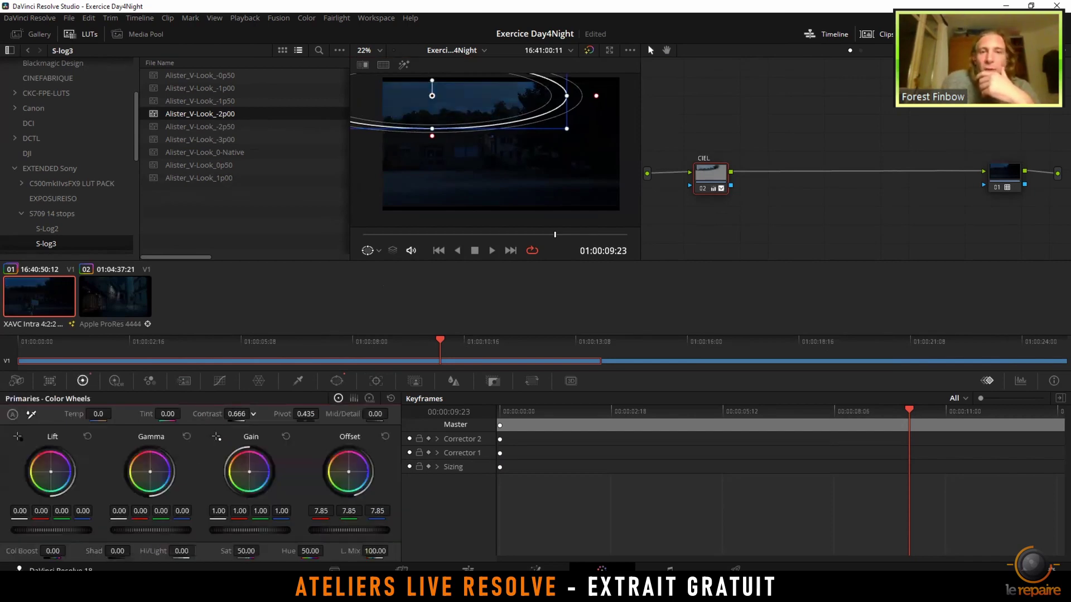
left_click(391, 398)
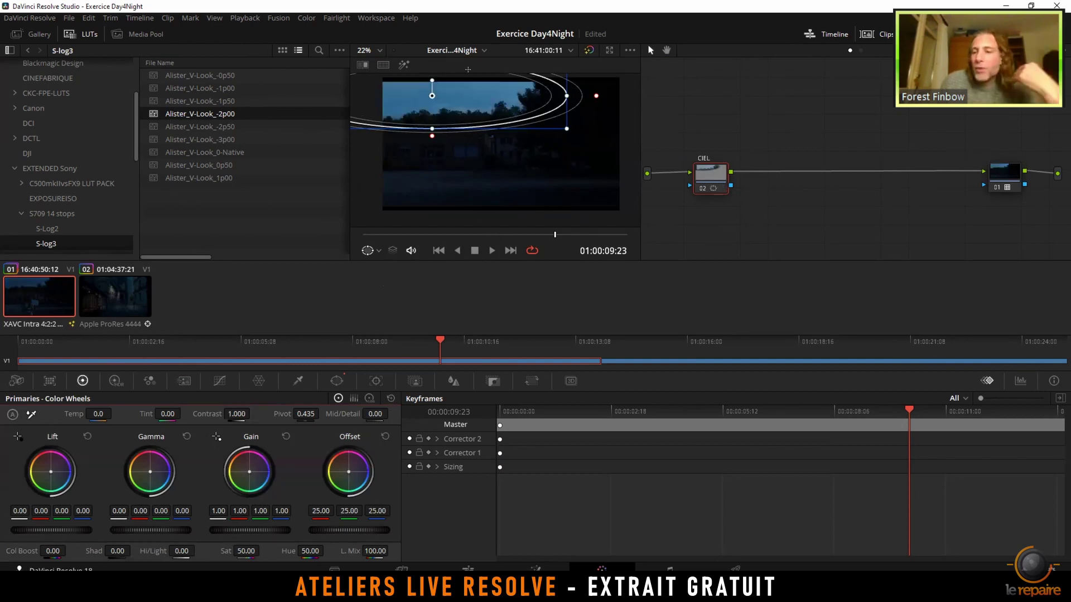
Darken the sky by lowering the CIEL node's Gain to 0.55
left_click_drag(271, 525, 240, 525)
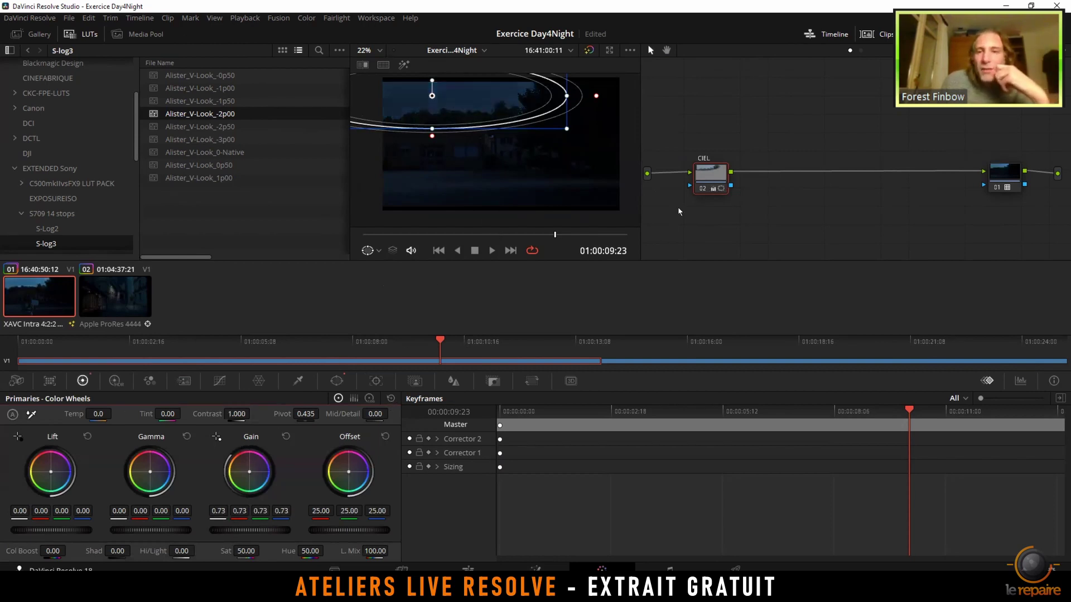
scroll(496, 166, "up", 1)
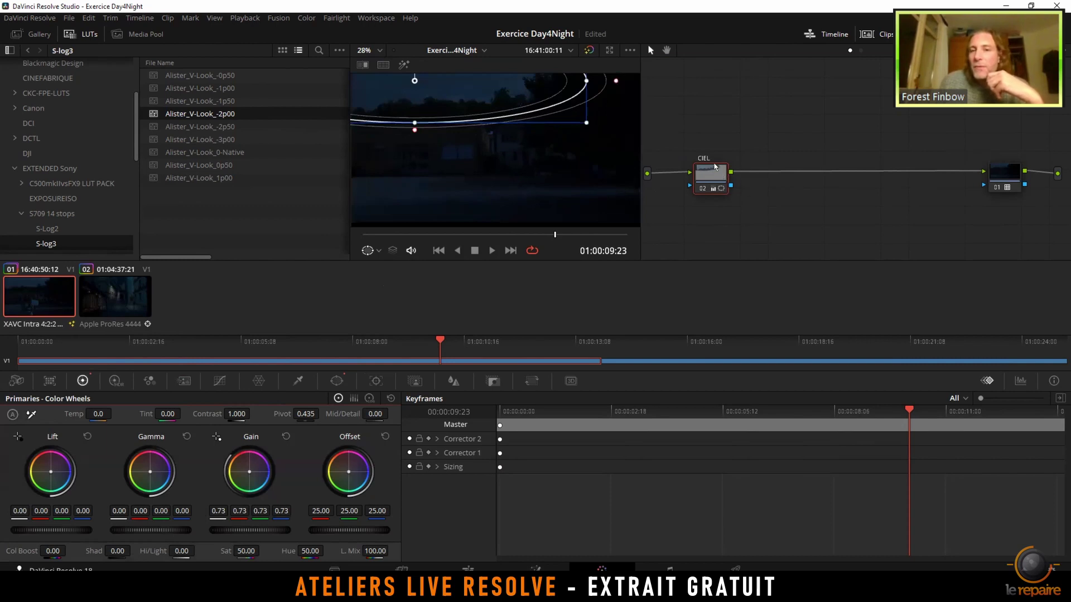
left_click_drag(264, 530, 242, 530)
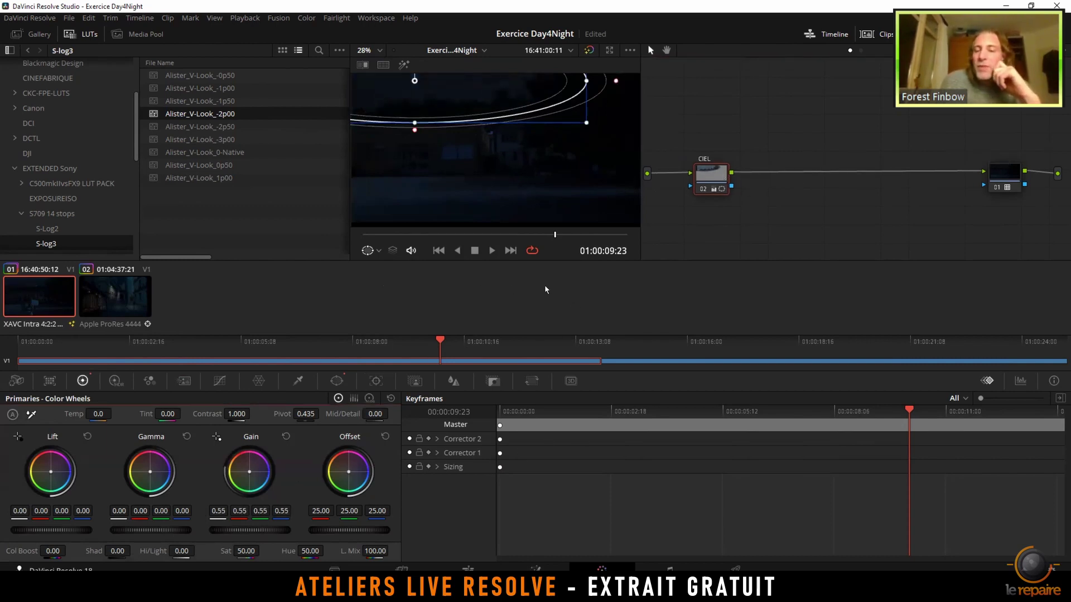
Widen the soft edge of the circular sky window
scroll(450, 176, "up", 1)
left_click_drag(497, 160, 471, 131)
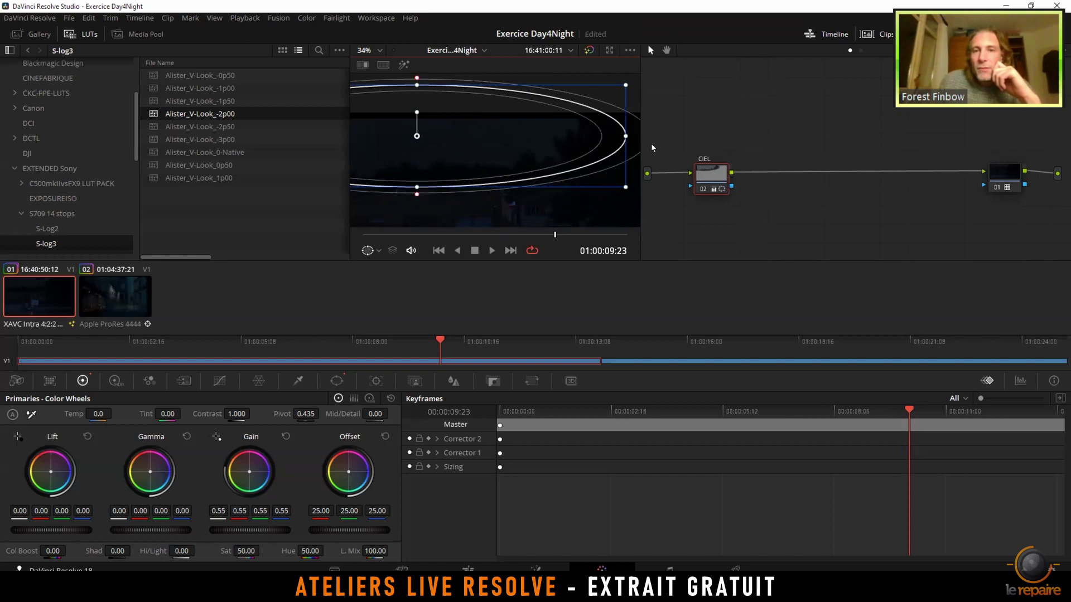
left_click_drag(416, 194, 417, 199)
scroll(516, 156, "down", 4)
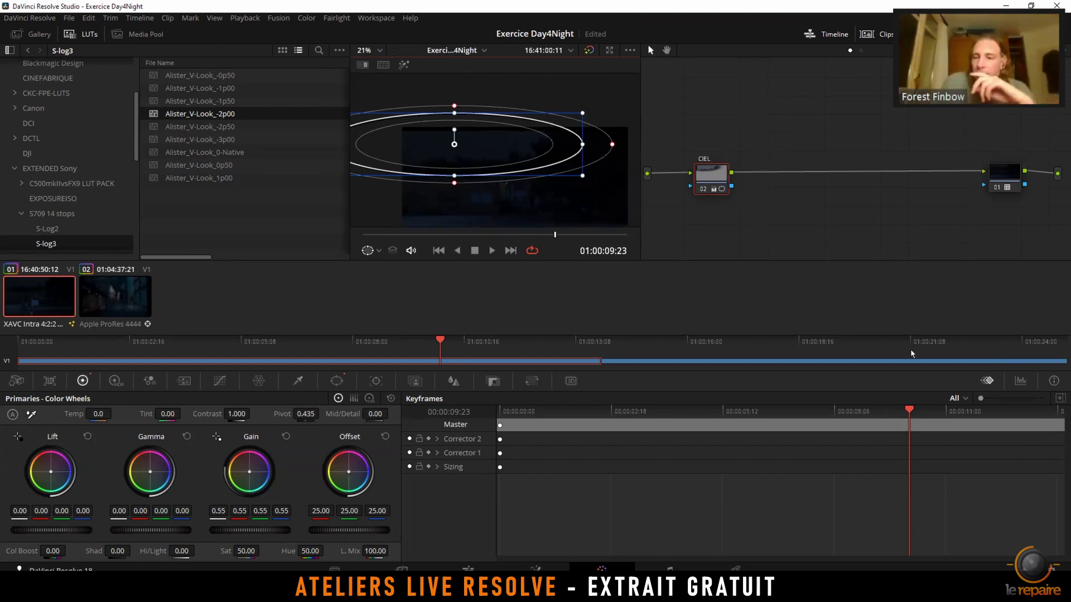
Display the video scopes in place of the keyframes
left_click(1020, 381)
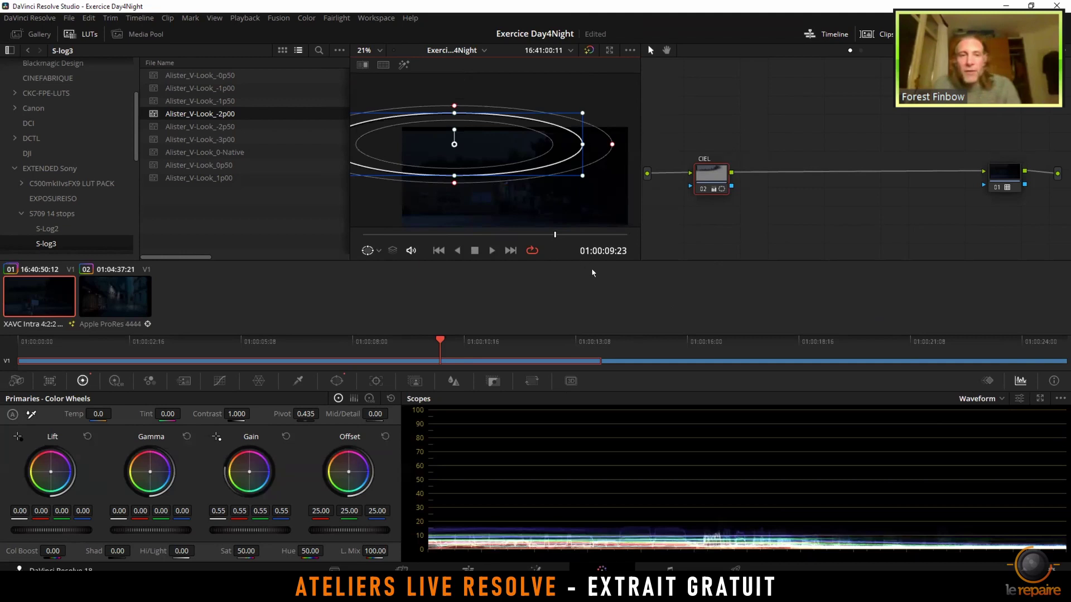
Add a serial node after CIEL and disable the CIEL node
left_click_drag(718, 174, 710, 173)
key("alt+s")
left_click(714, 175)
left_click(744, 173)
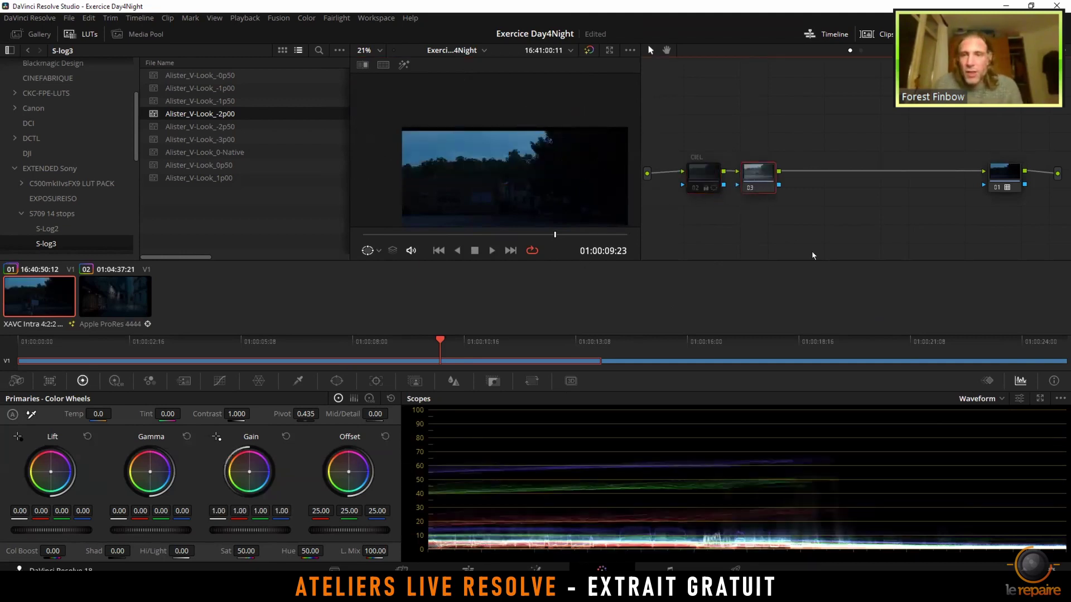
Set the waveform scope to show only luminance (Y)
mouse_move(569, 519)
left_mouse_down()
mouse_move(564, 473)
mouse_move(569, 500)
left_mouse_up()
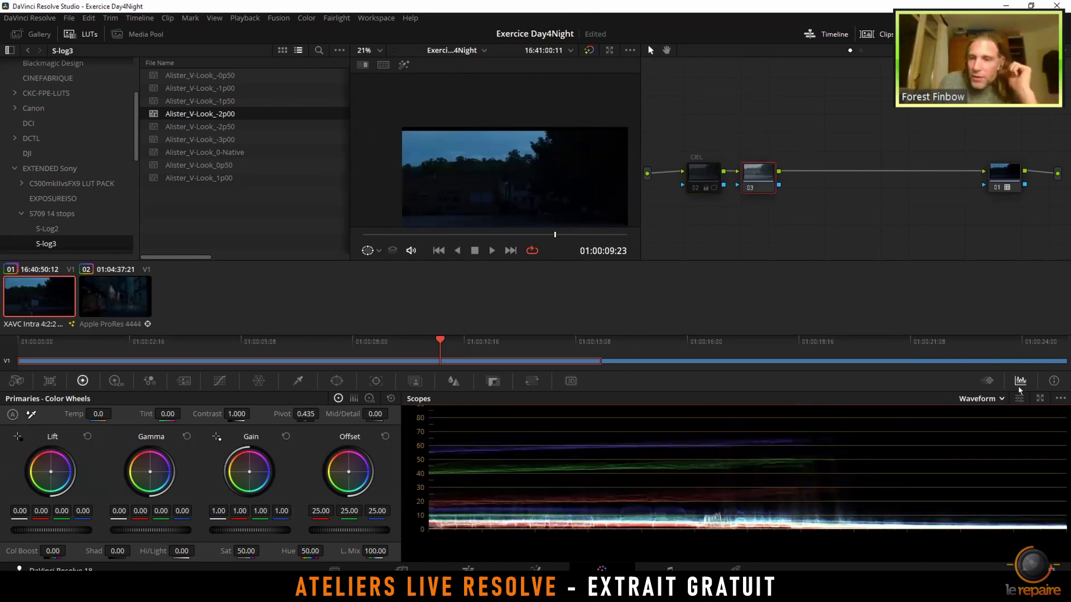
left_click(1017, 397)
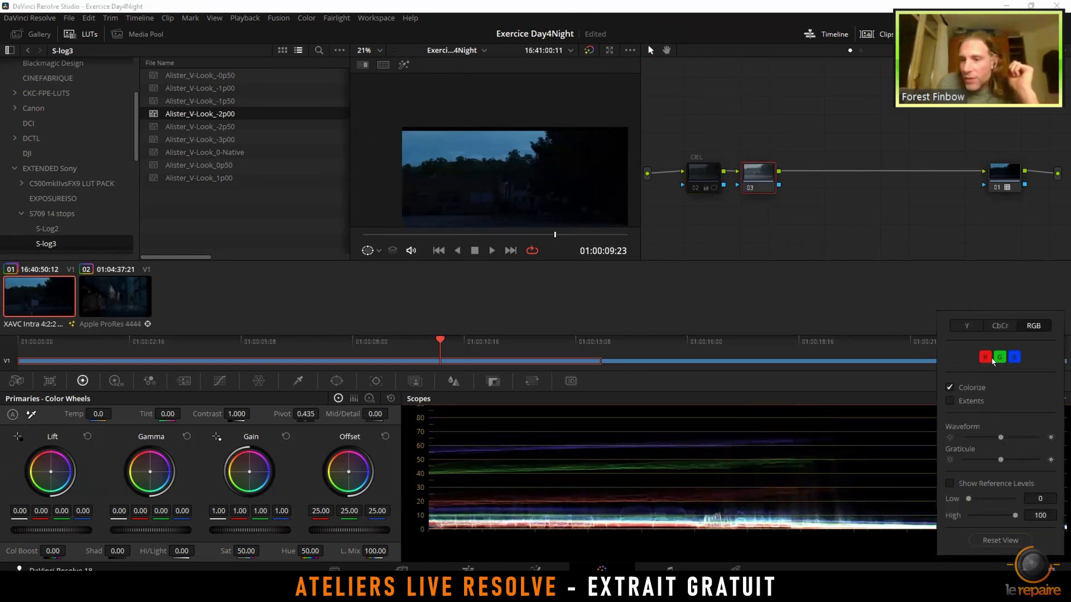
left_click(967, 325)
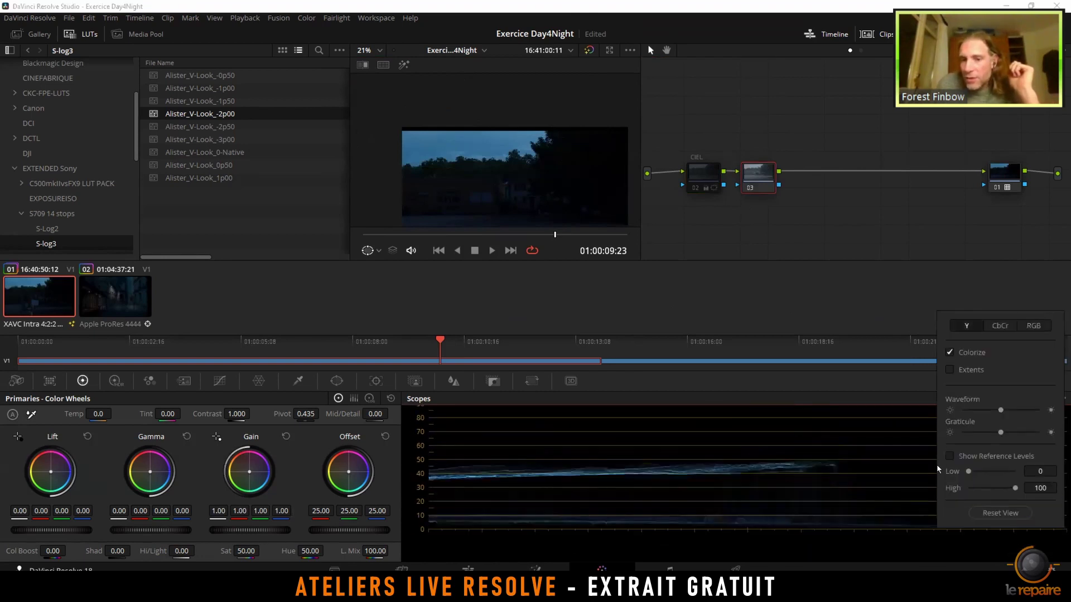
left_click(984, 271)
Try lowering node 03's Offset to 2.50 and 3.45 to see its effect on the waveform, and reset the Offset
left_click_drag(760, 177, 762, 178)
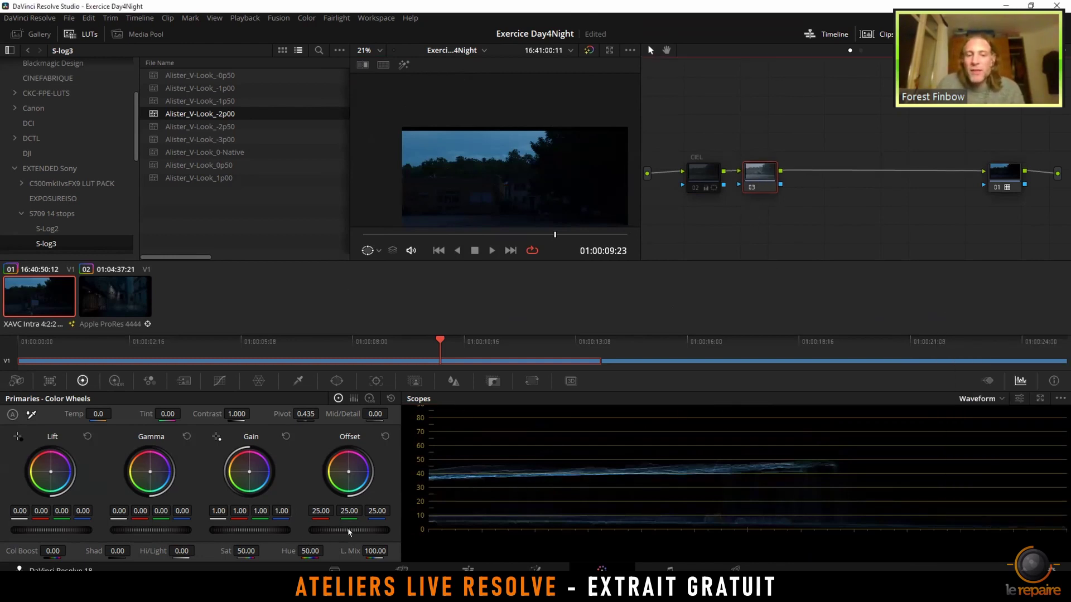
mouse_move(343, 530)
left_mouse_down()
mouse_move(391, 530)
mouse_move(331, 530)
mouse_move(345, 530)
left_mouse_up()
left_click(385, 436)
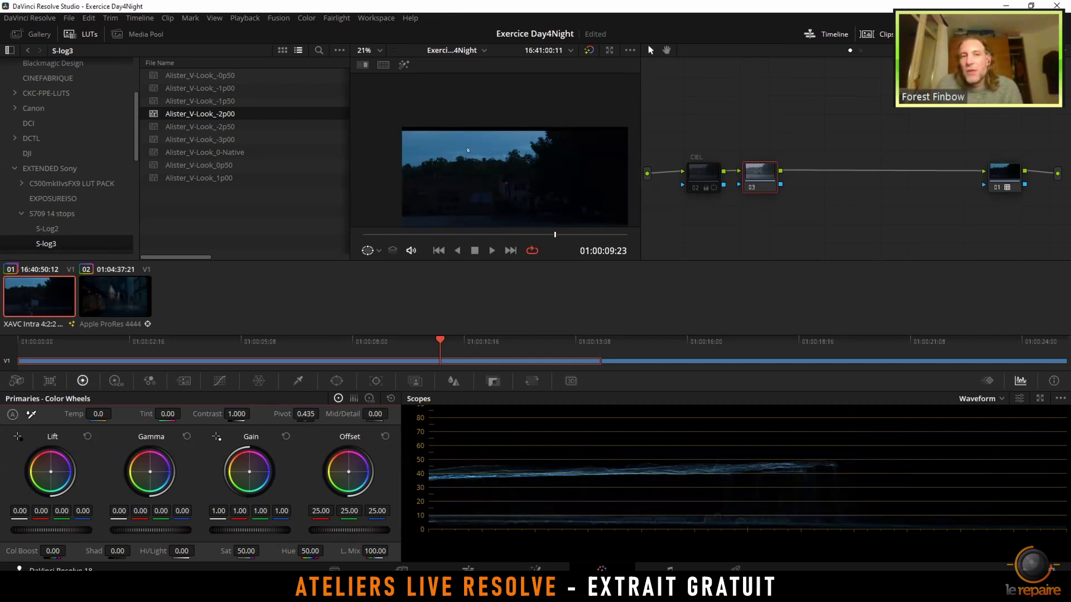
scroll(468, 150, "up", 4)
left_click_drag(368, 531, 334, 531)
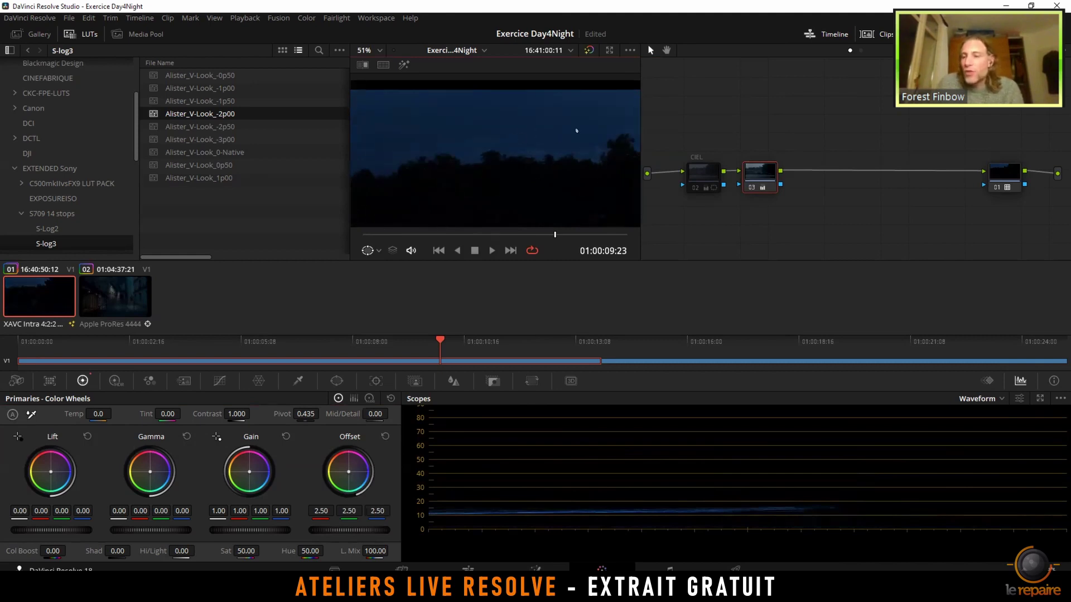
left_click_drag(541, 113, 500, 116)
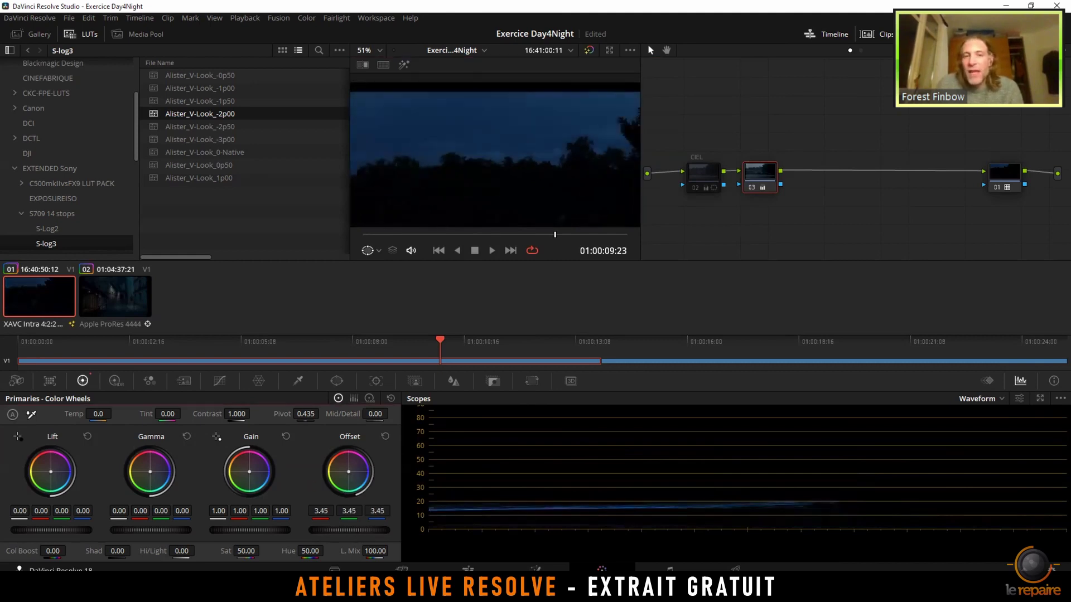
left_click(385, 437)
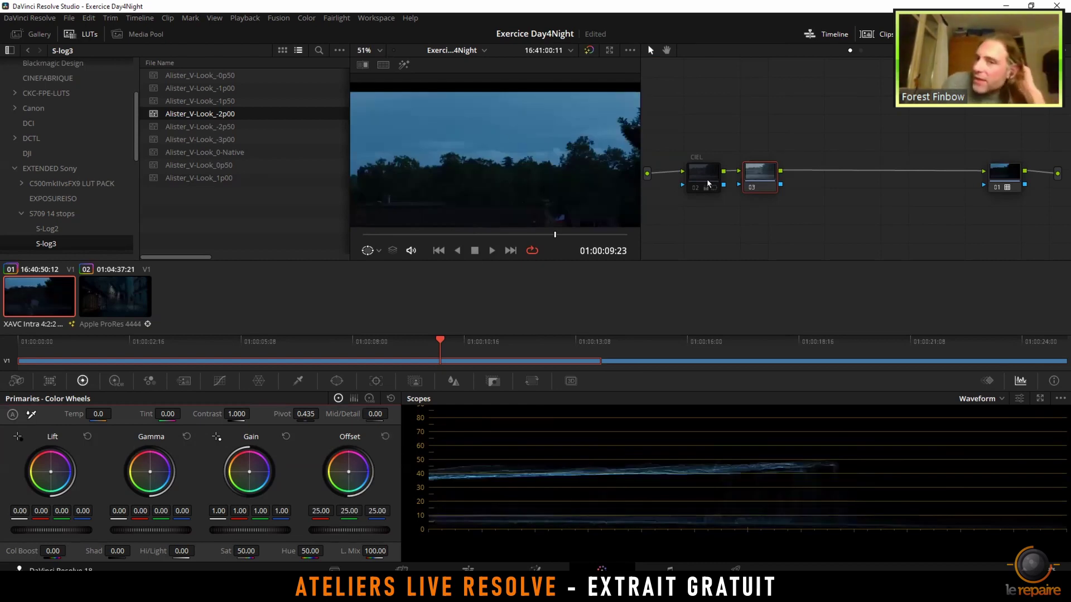
Try lowering node 03's Gain to 0.71, reset its primaries, and delete the node
scroll(514, 147, "down", 4)
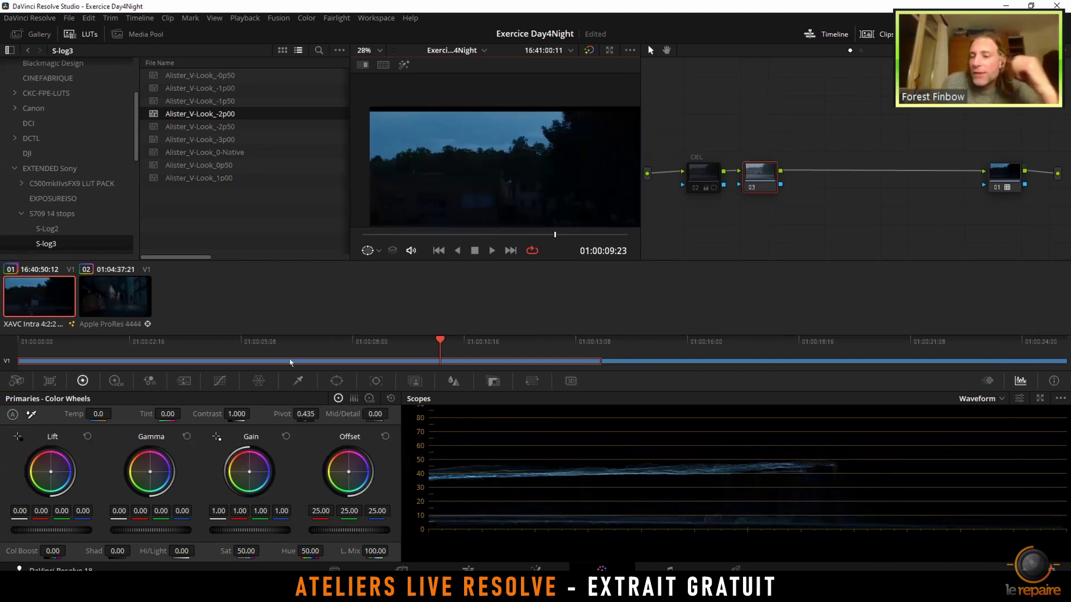
left_click_drag(274, 530, 235, 530)
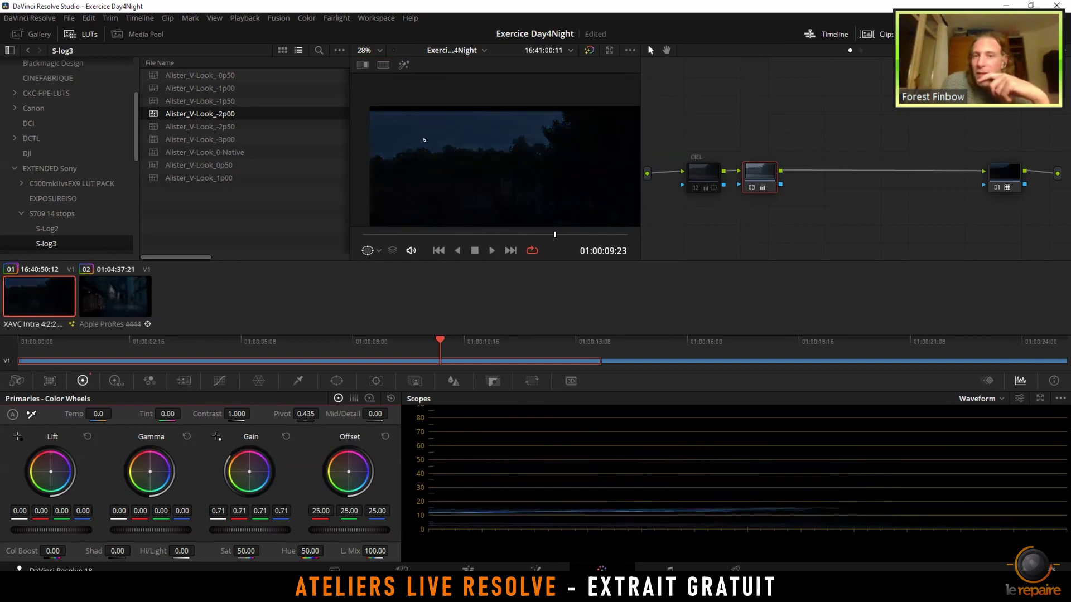
left_click(390, 398)
key("Delete")
Examine the darkened sky and the window's edge up close and in the full-screen viewer
scroll(478, 141, "up", 4)
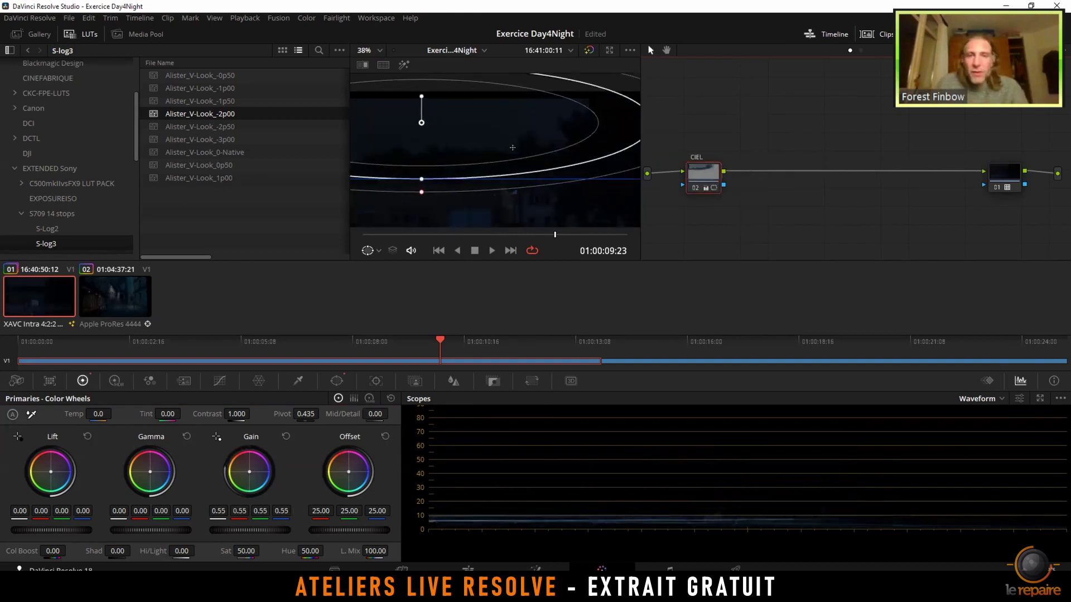
scroll(479, 141, "down", 2)
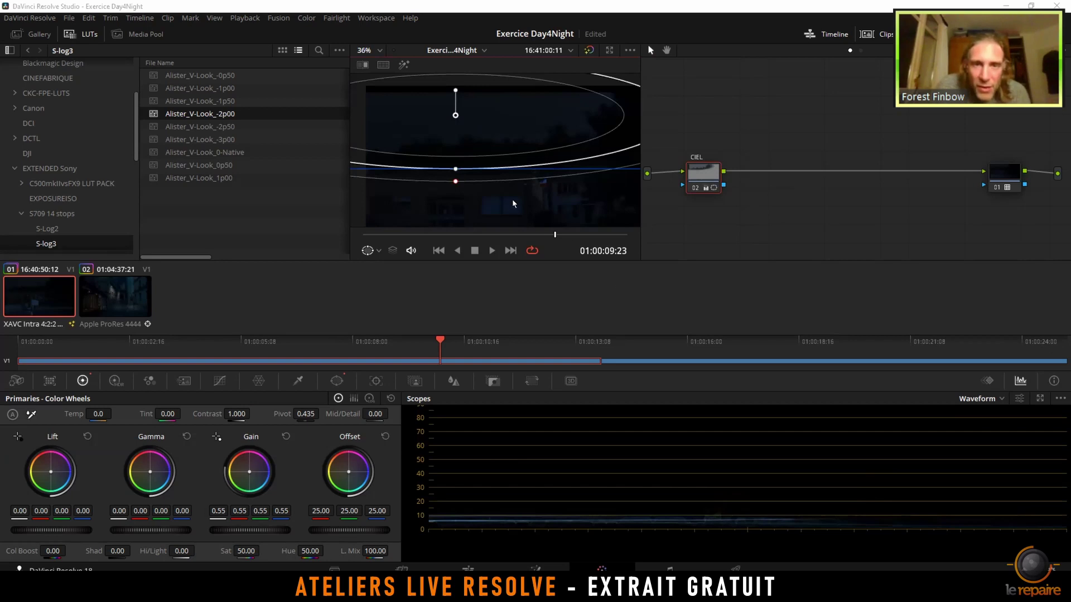
key("ctrl+f")
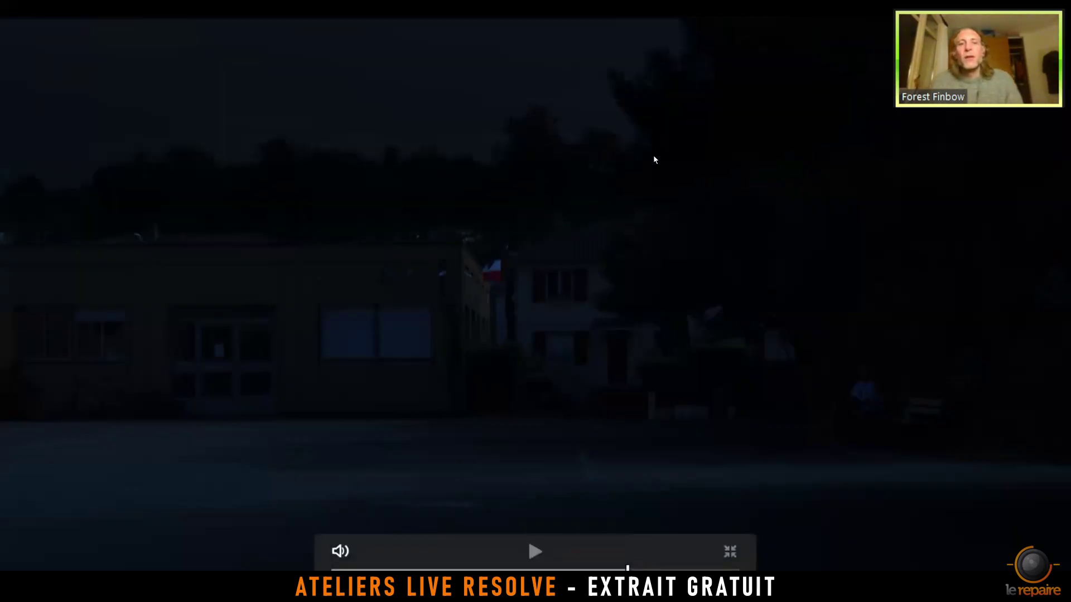
key("ctrl+f")
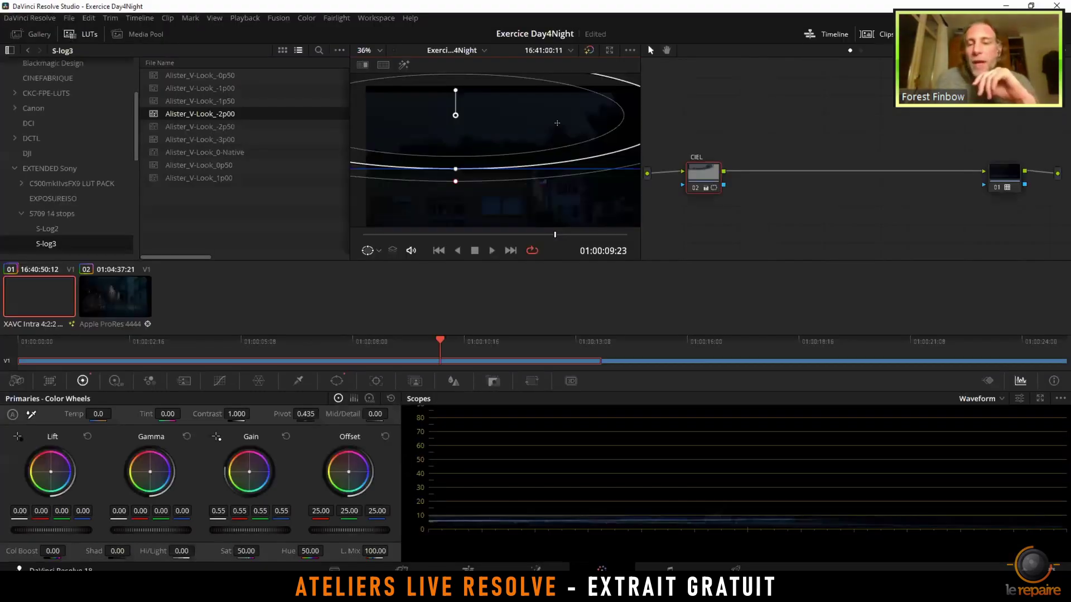
scroll(550, 139, "down", 2)
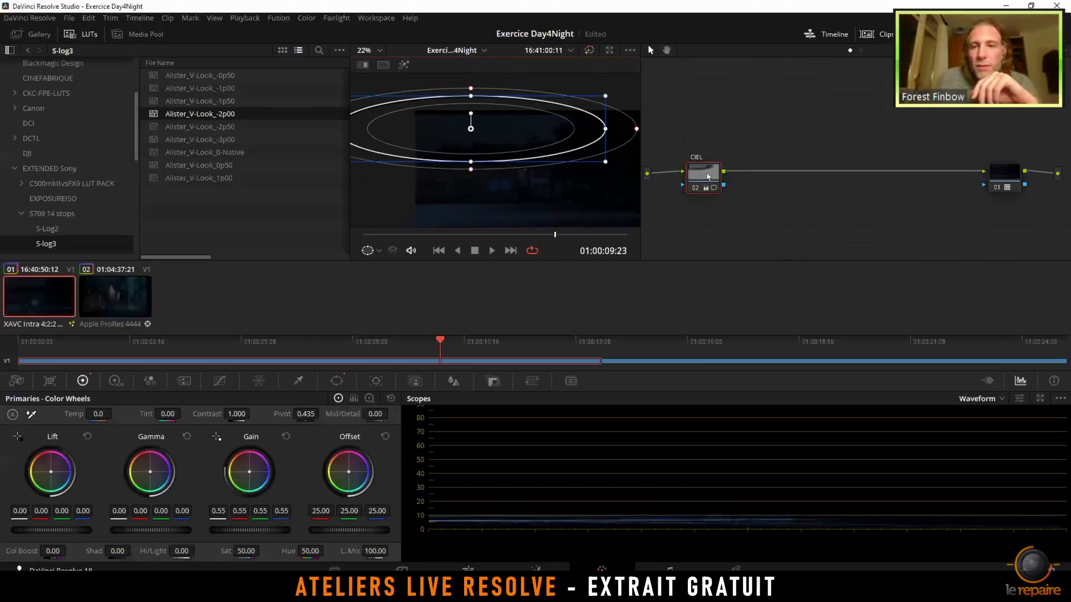
Add a serial node after CIEL and place it midway between CIEL and node 01
left_click_drag(707, 176, 707, 172)
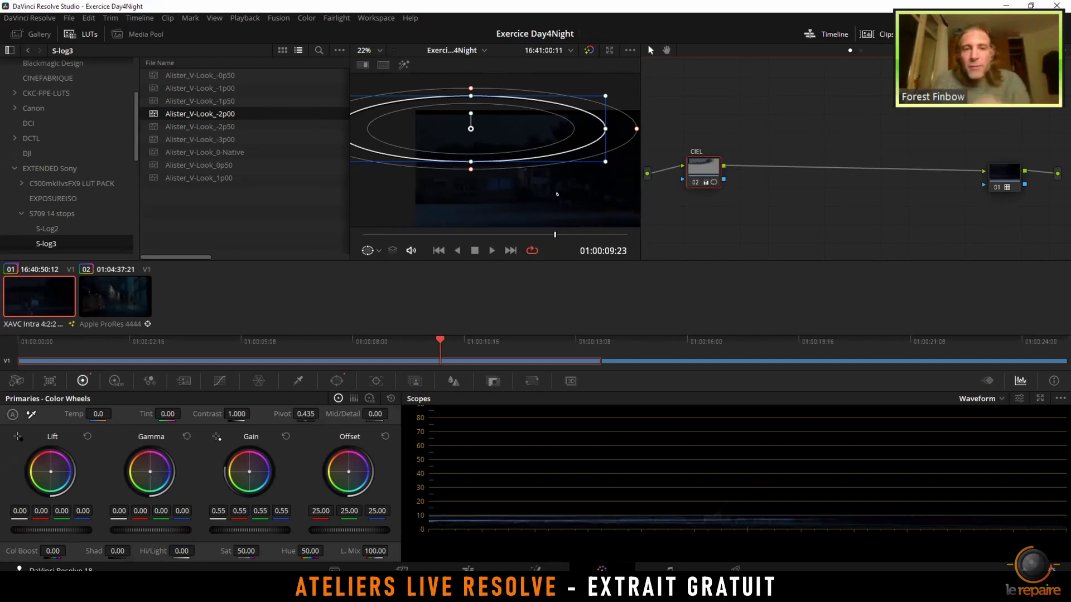
key("alt+s")
left_click_drag(760, 176, 822, 171)
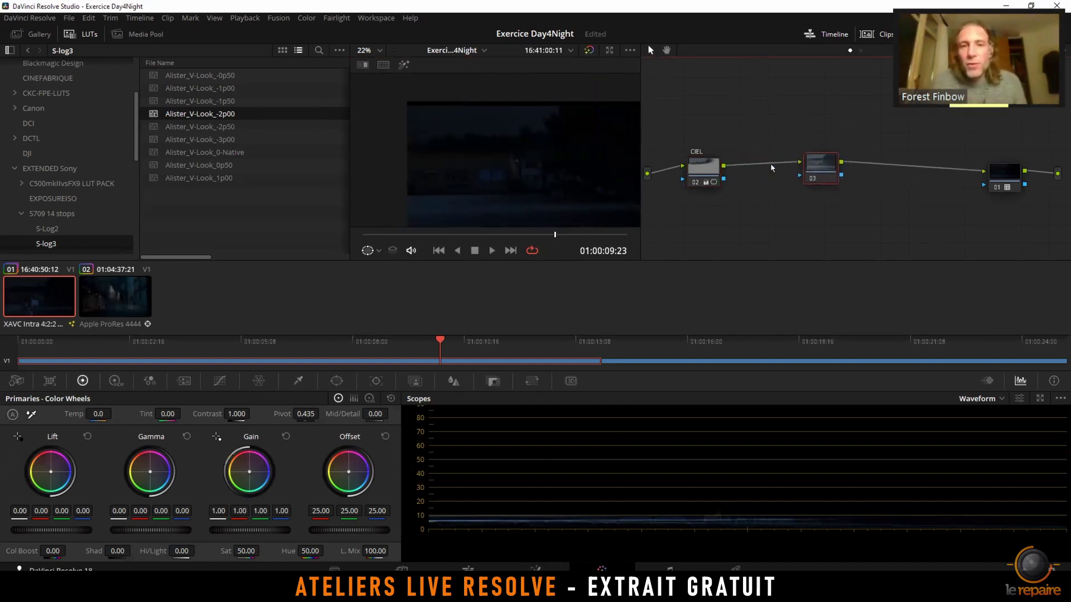
Move the playhead to 01:00:07:06 in the daytime clip
scroll(576, 202, "up", 1)
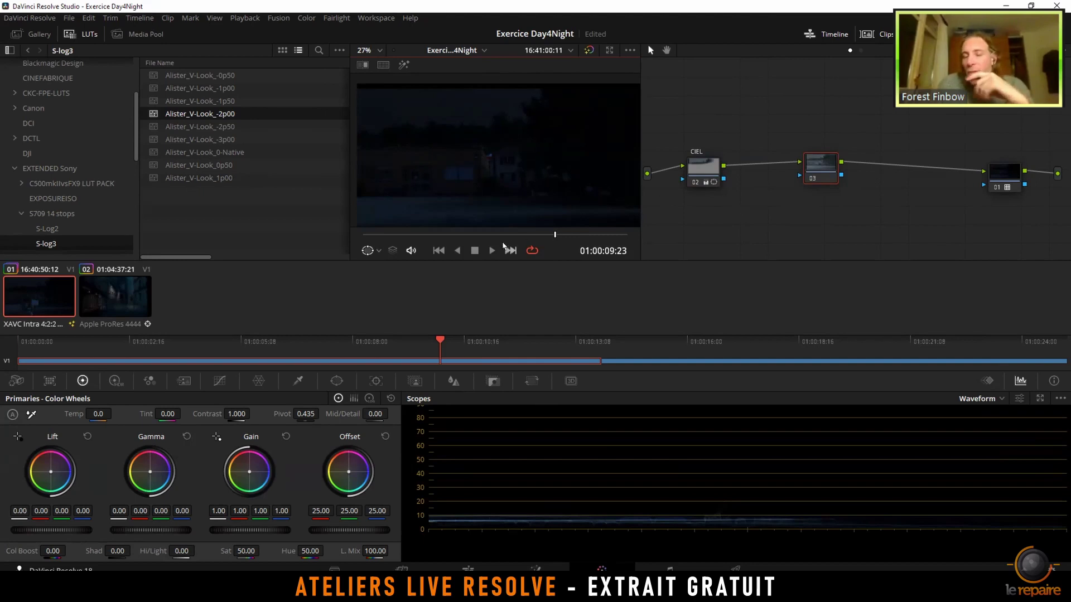
scroll(558, 192, "down", 1)
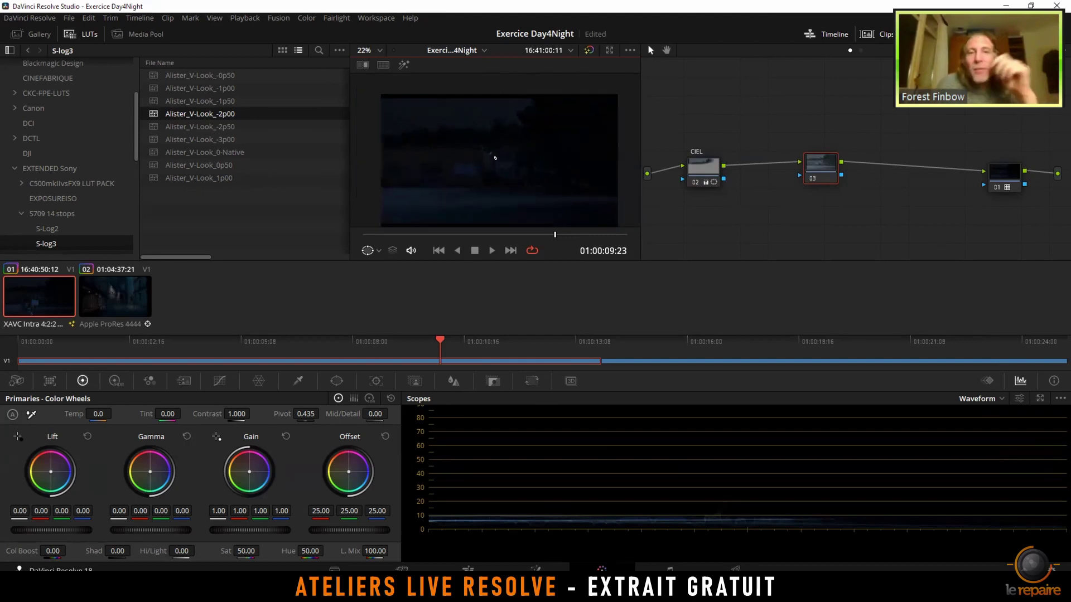
left_click_drag(422, 235, 502, 236)
left_click_drag(544, 128, 524, 148)
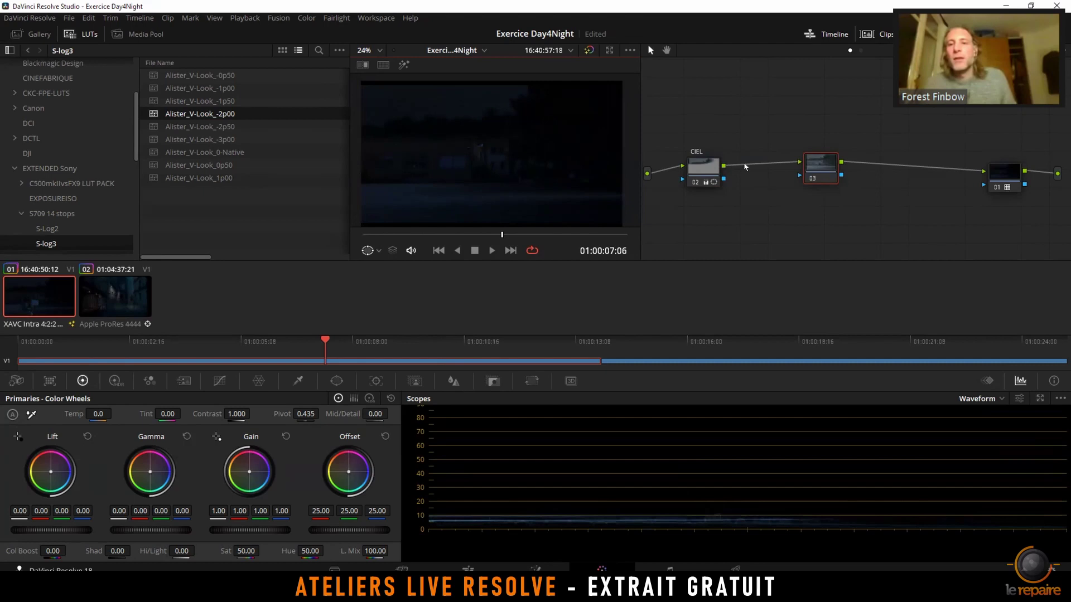
Place node 03 close beside the CIEL node and reset its grade
left_click_drag(799, 183, 797, 184)
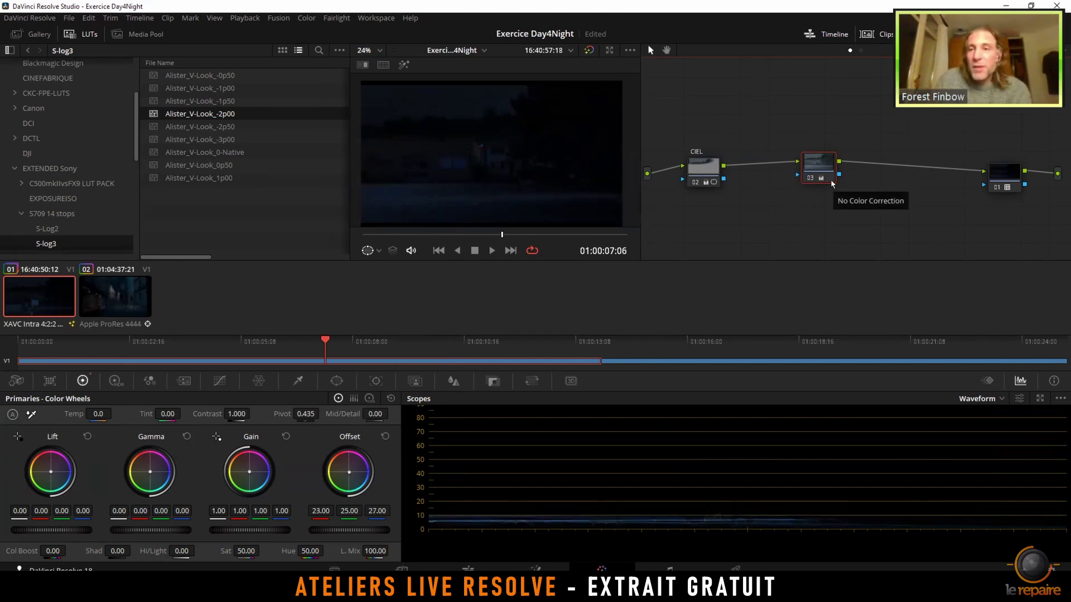
left_click_drag(831, 180, 780, 181)
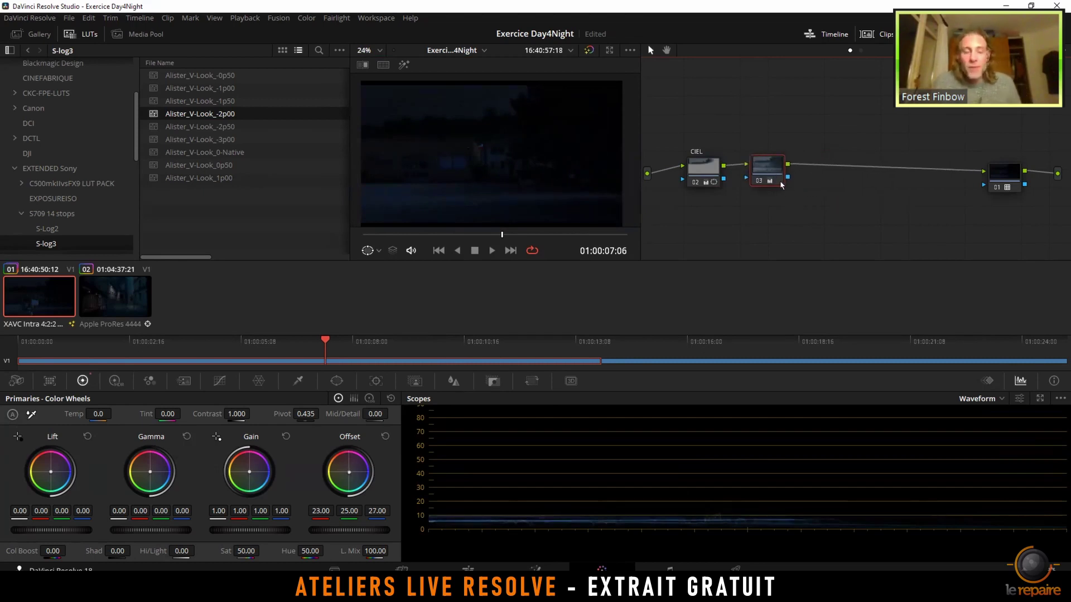
scroll(510, 156, "up", 2)
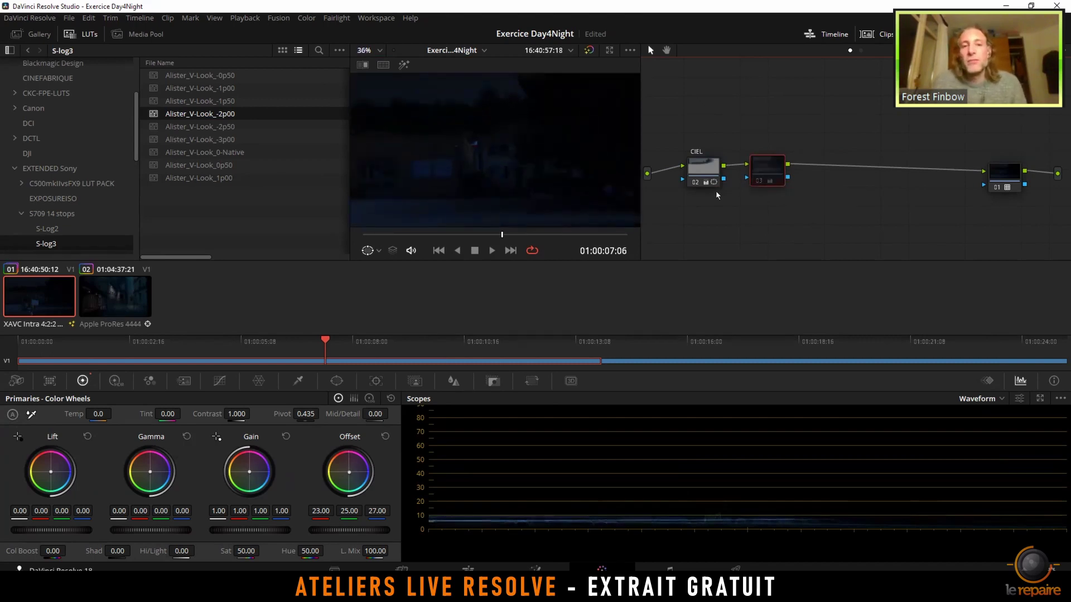
right_click(763, 164)
left_click(781, 172)
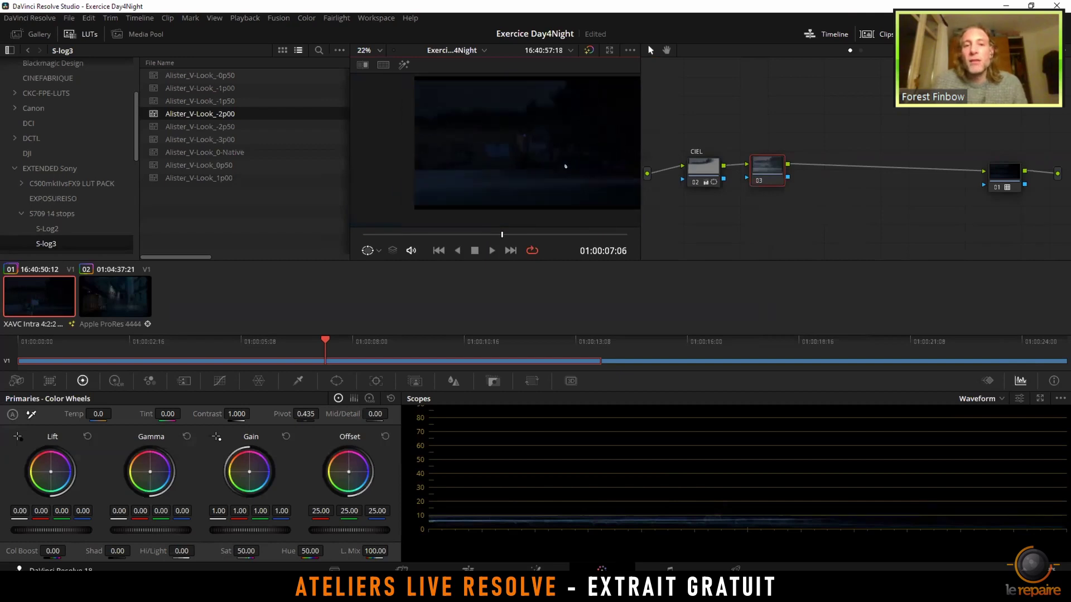
scroll(524, 173, "down", 2)
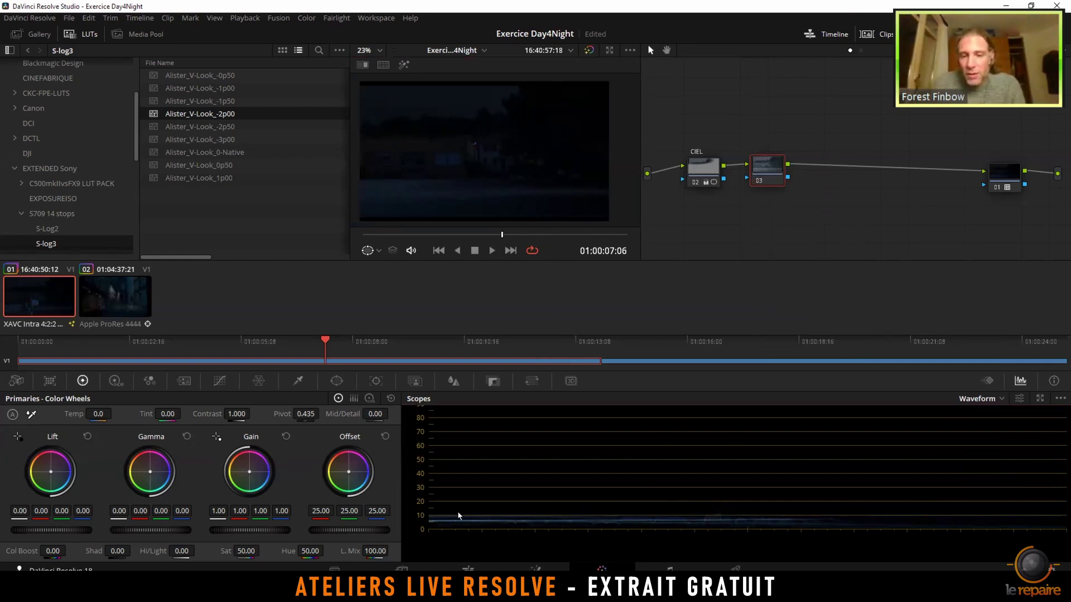
left_click_drag(778, 157, 773, 160)
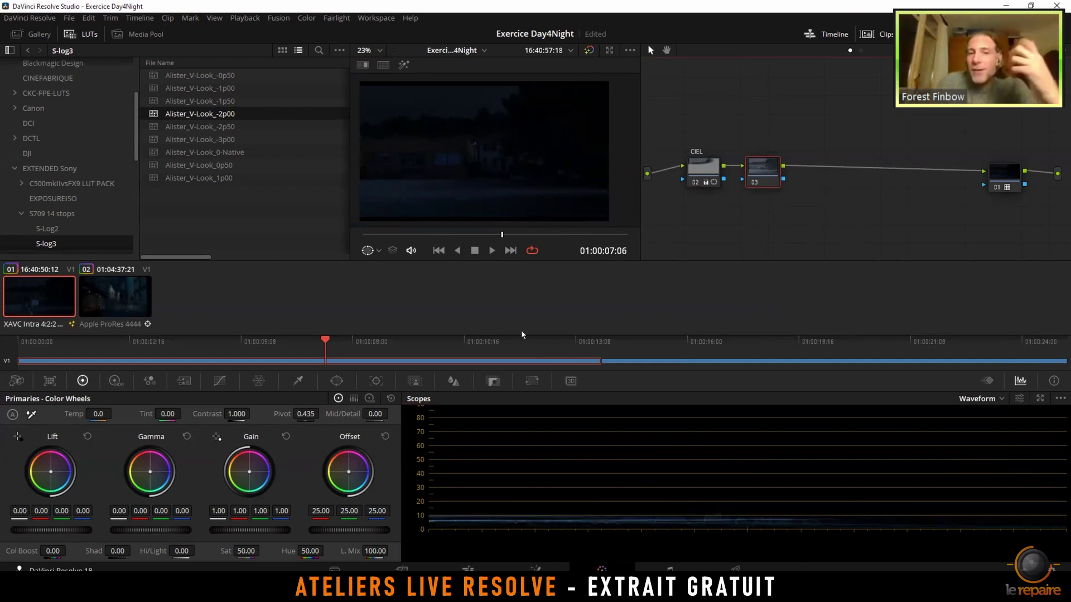
Add a rectangular power window to node 03 and skew it into a slanted wedge over the image's left side
left_click(337, 381)
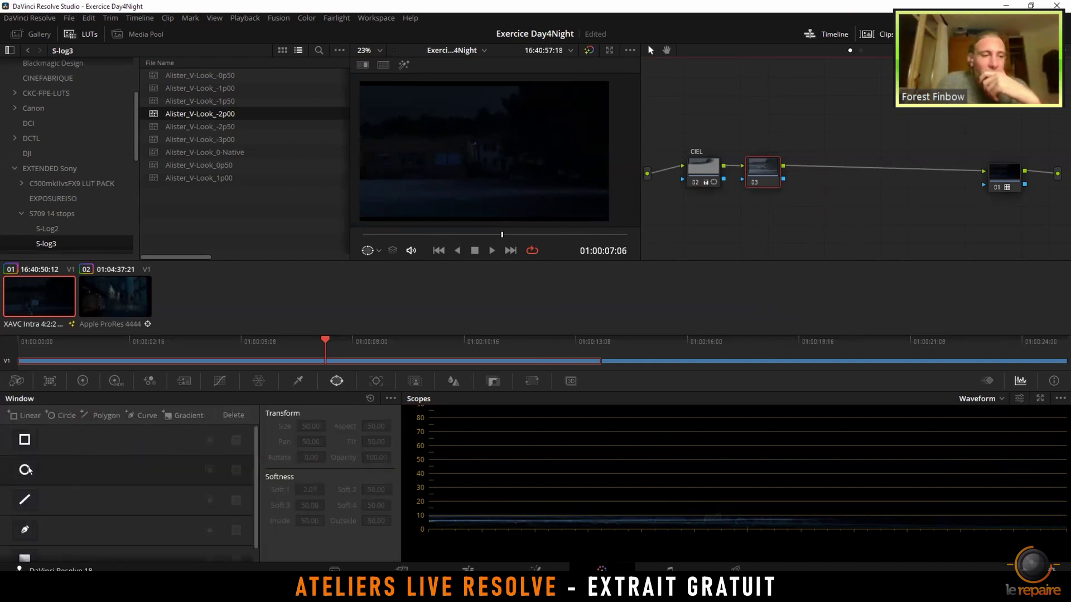
mouse_move(441, 205)
left_mouse_down()
mouse_move(466, 196)
mouse_move(435, 204)
left_mouse_up()
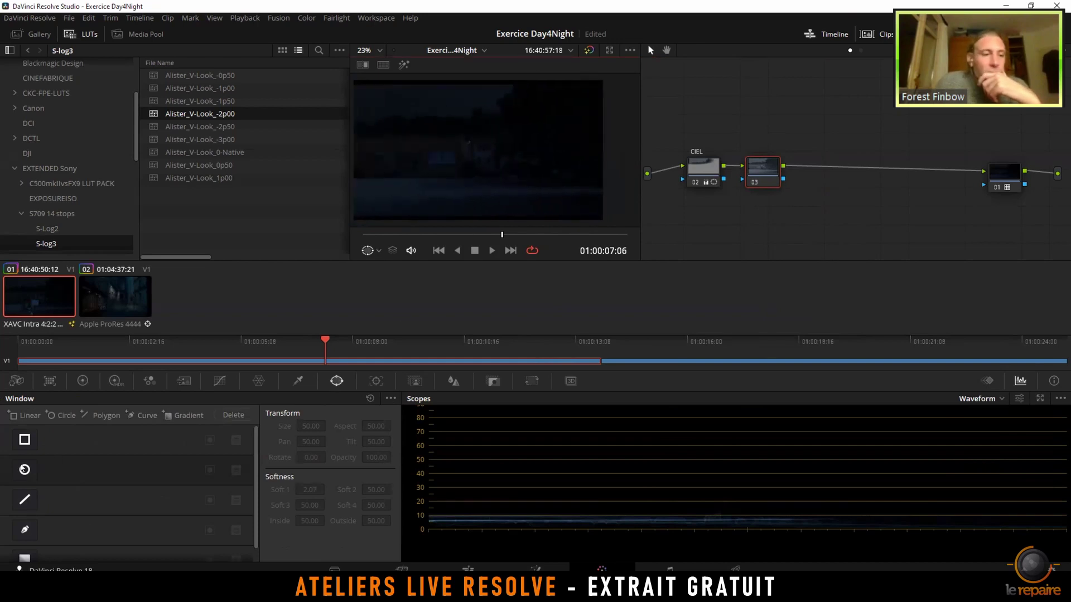
left_click(24, 439)
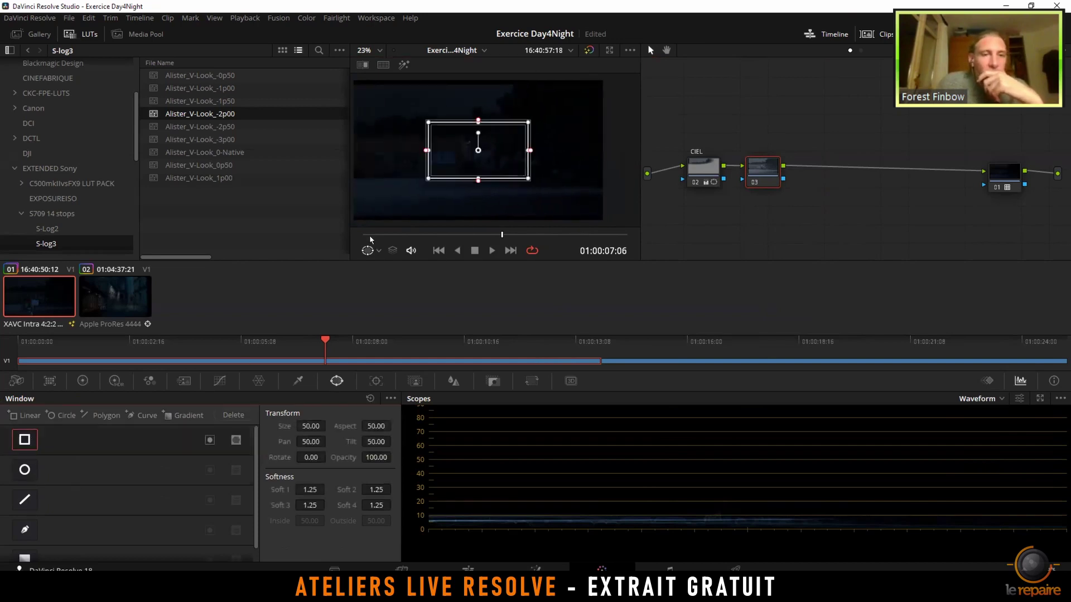
left_click_drag(513, 146, 542, 179)
left_click_drag(457, 151, 417, 150)
left_click_drag(557, 151, 426, 123)
left_click_drag(556, 207, 505, 175)
Refine the wedge window's shape and feather its edges to about Soft 1 11.96, Soft 3 7.09 and Soft 4 32.20
left_click_drag(456, 206, 490, 200)
mouse_move(487, 159)
left_mouse_down()
mouse_move(496, 151)
mouse_move(471, 159)
left_mouse_up()
left_click_drag(431, 193, 426, 211)
left_click_drag(422, 140, 430, 124)
left_click_drag(487, 202, 511, 205)
scroll(504, 203, "down", 3)
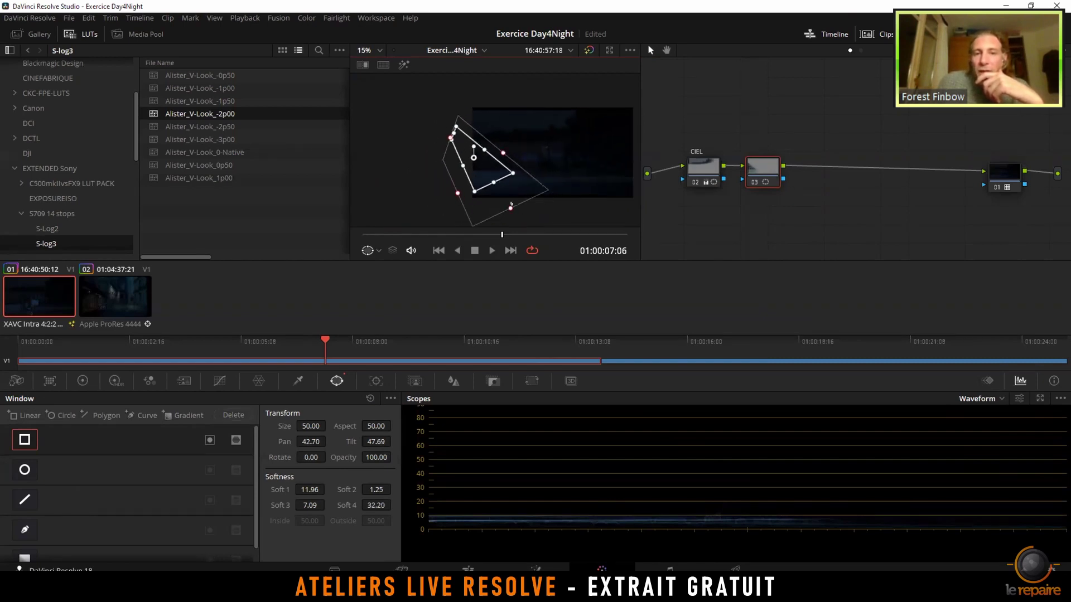
Pull in the window's lower edge to about Soft 4 22.91 and display its matte with Highlight
left_click_drag(494, 182, 507, 133)
left_click(404, 65)
scroll(521, 140, "up", 2)
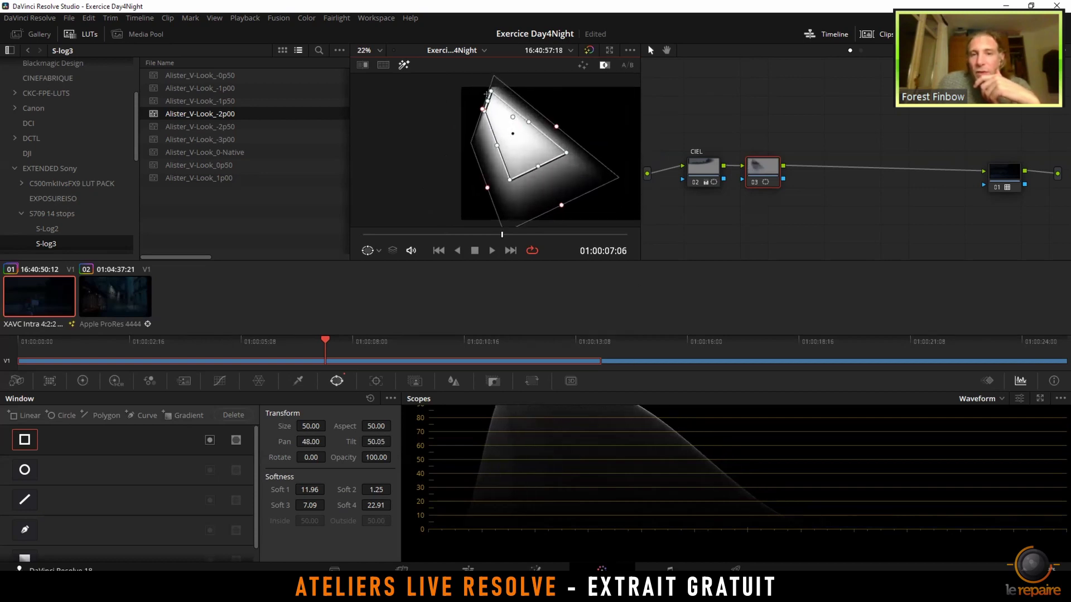
scroll(681, 417, "up", 2)
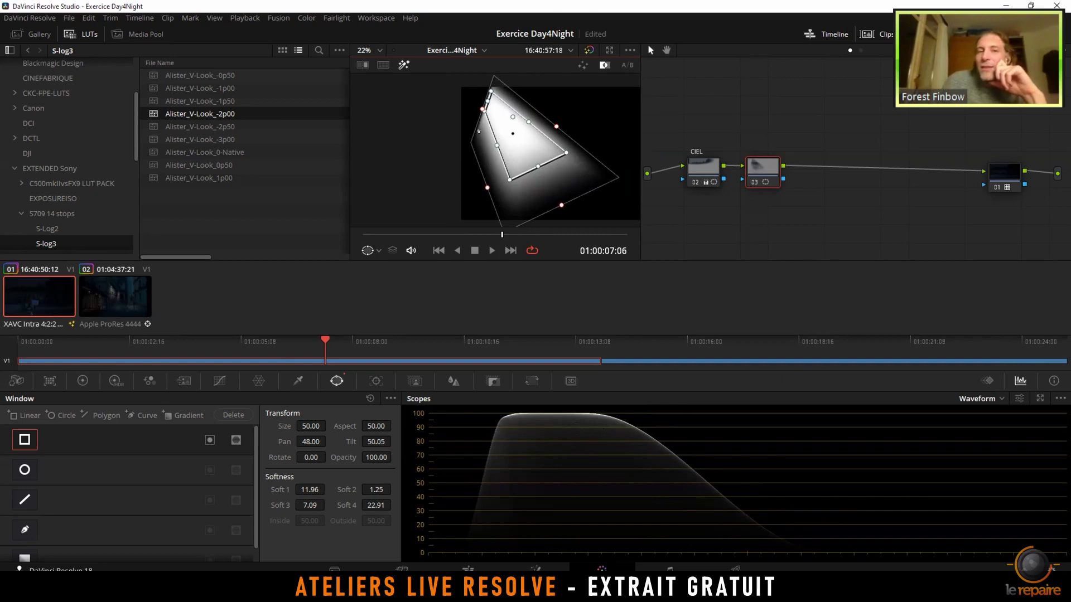
Widen the feathering of the window's lower edge to about Soft 4 62.18
left_click_drag(565, 200, 568, 204)
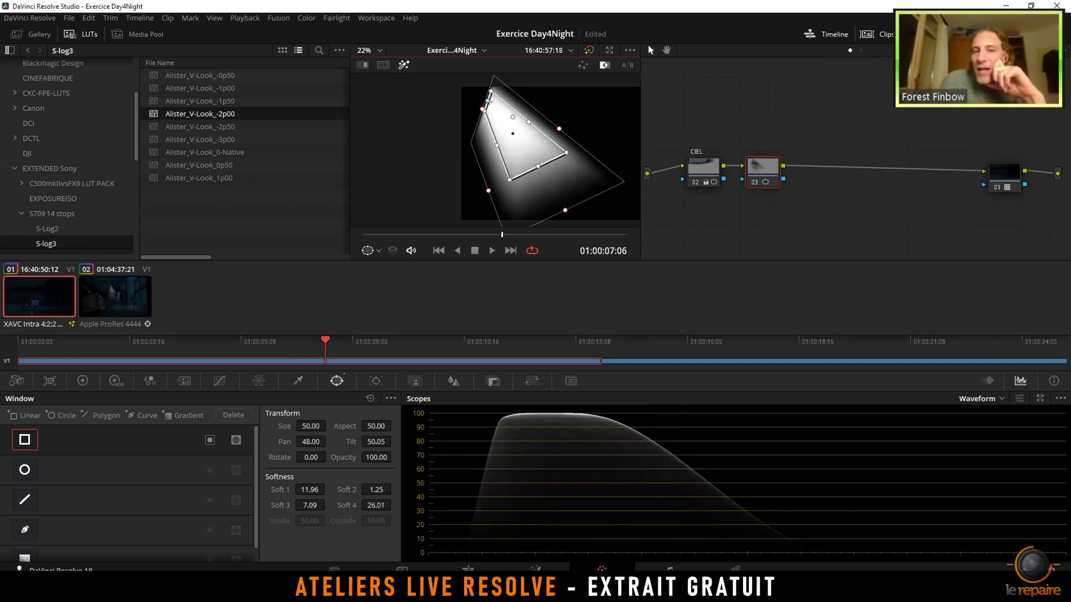
left_click_drag(538, 167, 613, 225)
left_click_drag(480, 112, 459, 87)
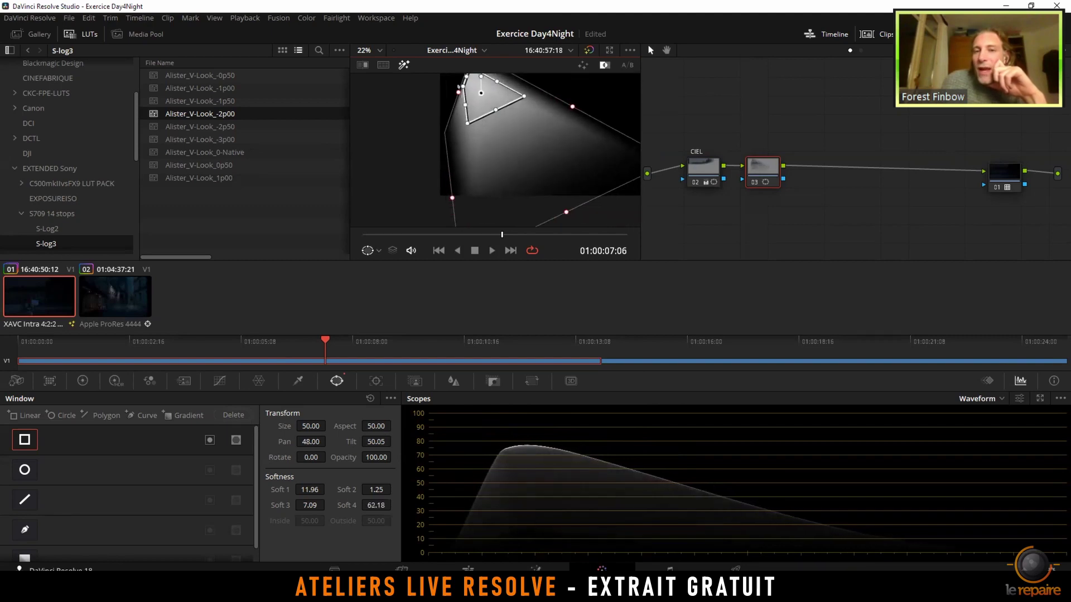
Hide the highlighted matte and move the window to about Pan 42.63 and Tilt 47.55
left_click(404, 65)
left_click_drag(478, 96, 433, 123)
left_click_drag(531, 166, 468, 131)
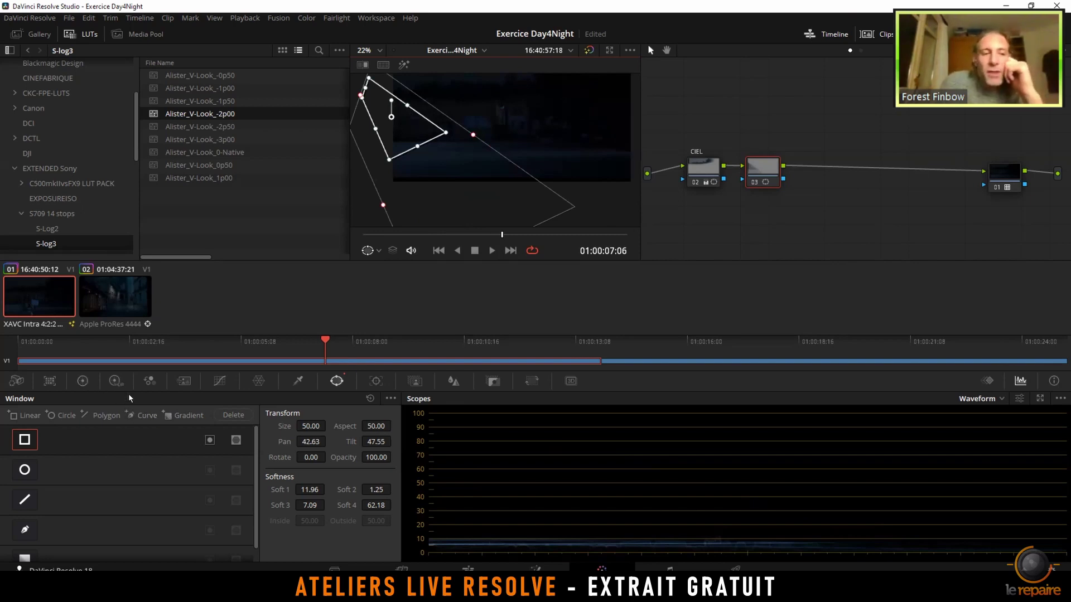
Brighten the windowed area by raising node 03's Offset to 72.20
left_click(83, 381)
left_click_drag(349, 531, 382, 530)
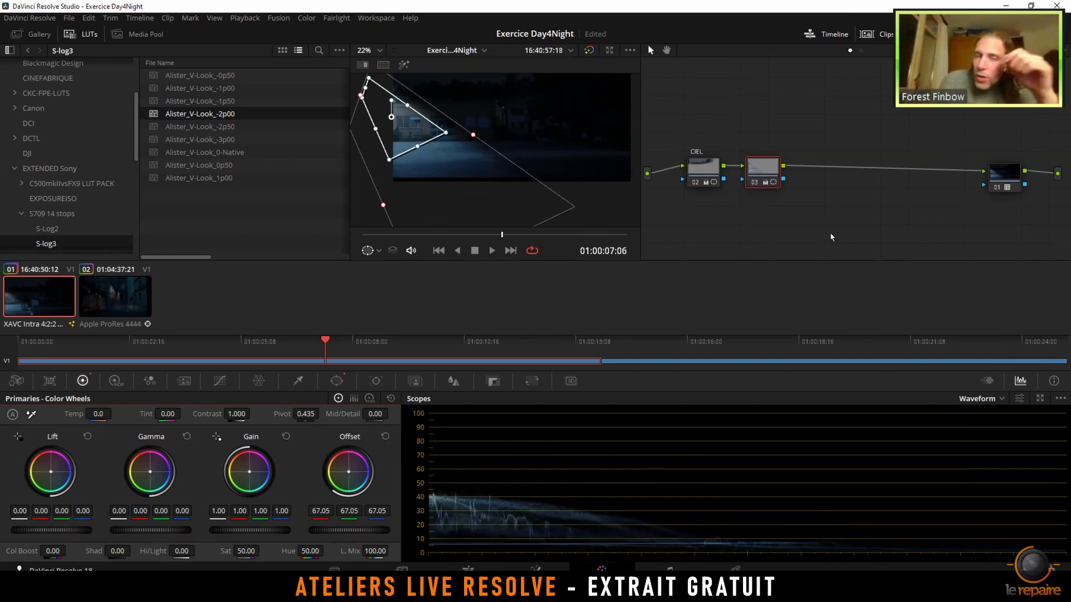
left_click_drag(361, 531, 370, 531)
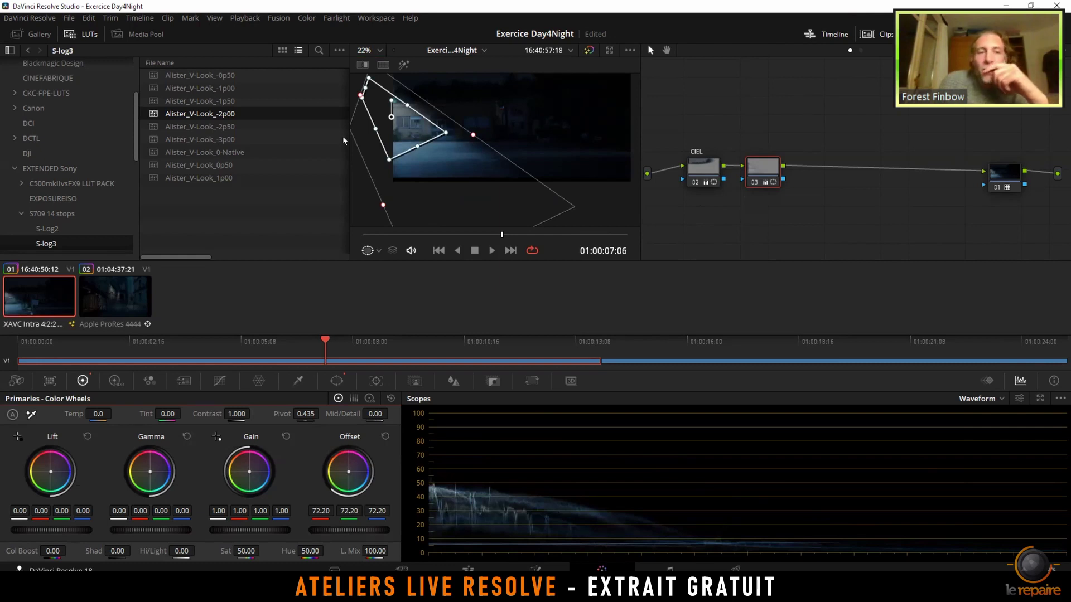
Check the project's color management settings and change node 03's own Gamma setting
key("shift+9")
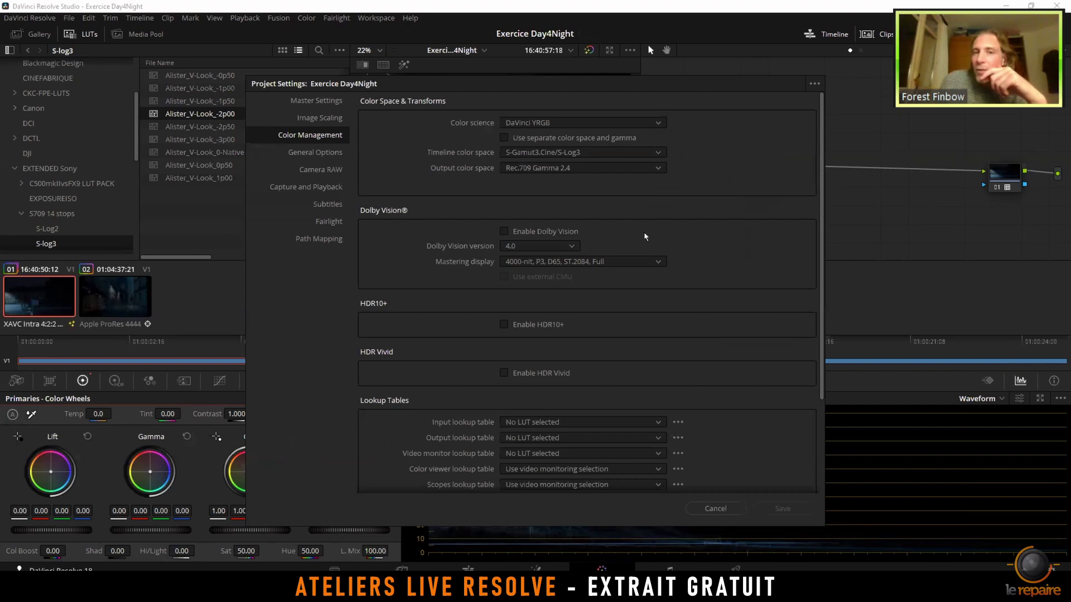
left_click(716, 508)
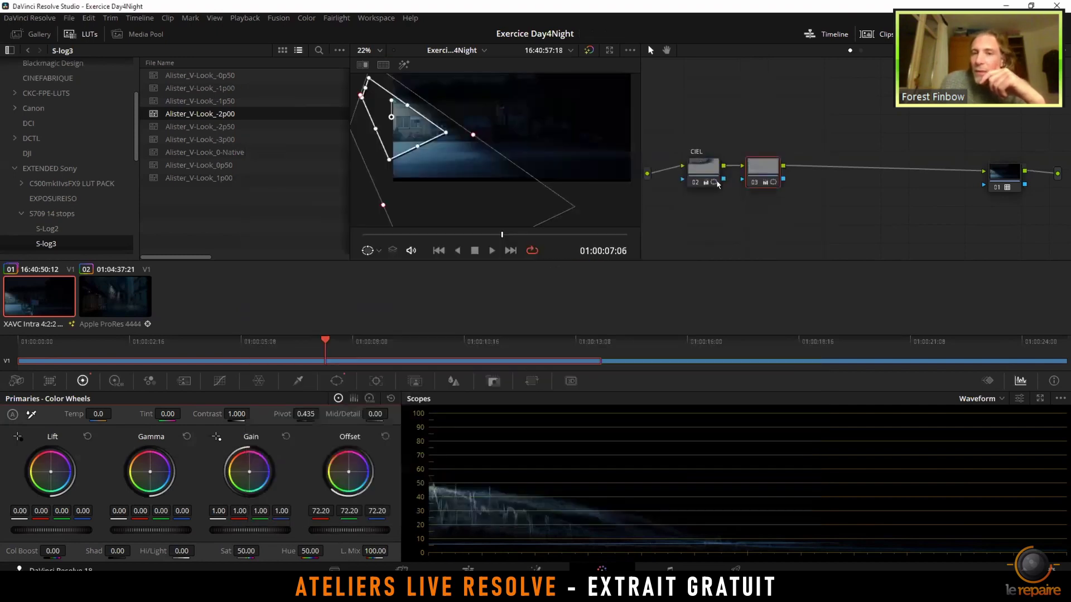
right_click(760, 165)
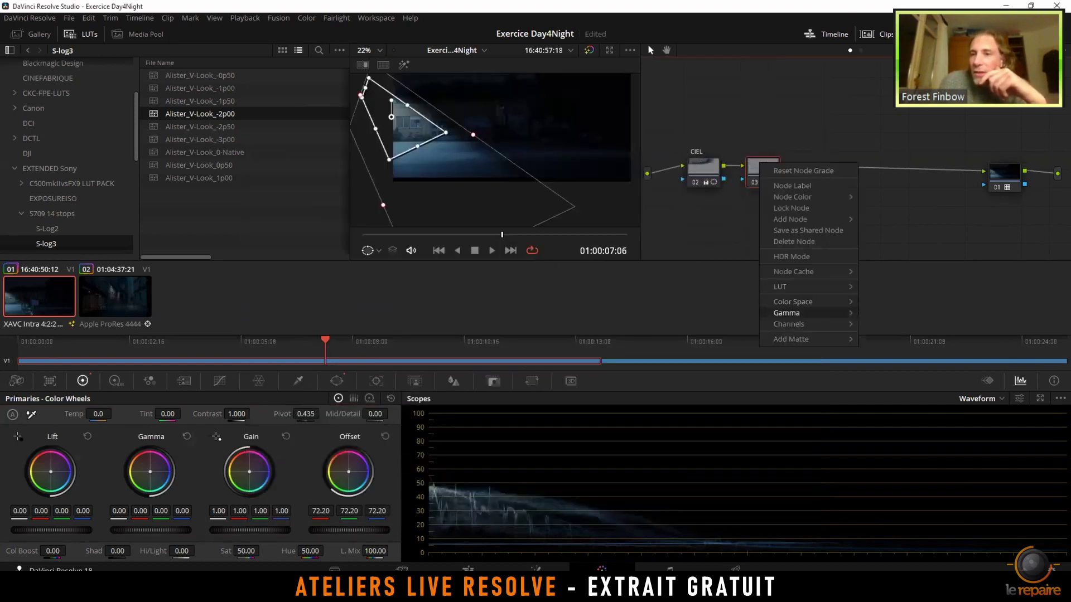
mouse_move(793, 302)
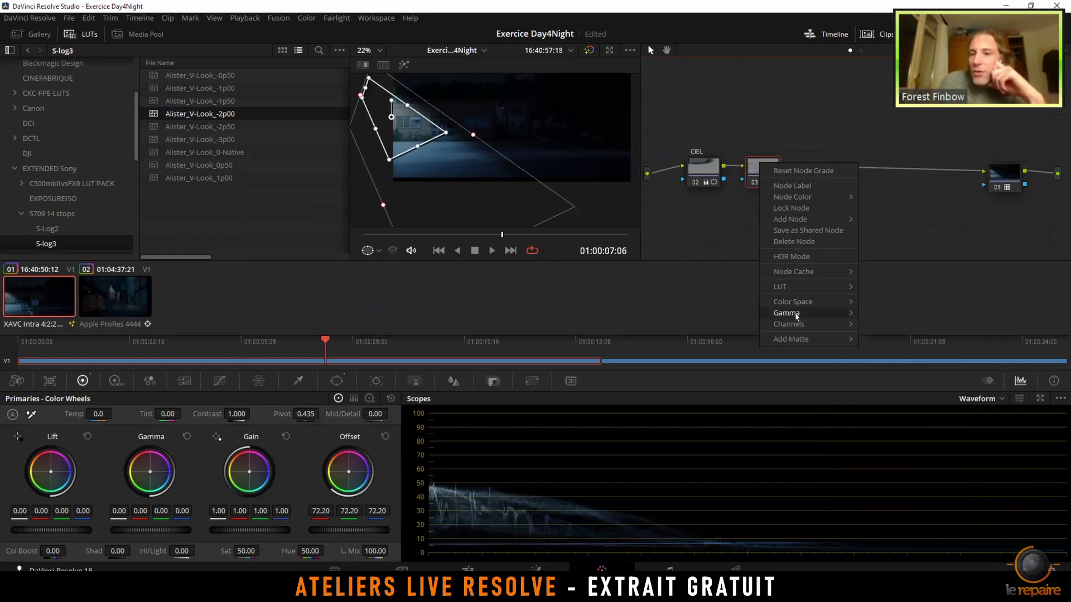
left_click(893, 31)
left_click_drag(763, 171, 764, 167)
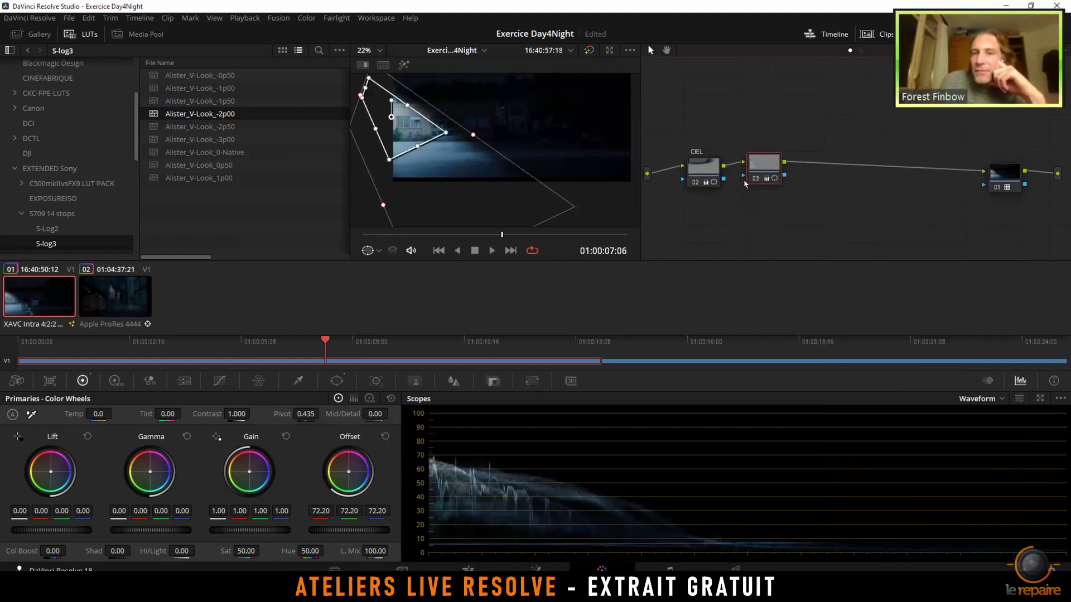
Lower node 03's Offset to 56.80 and warm it to red 60.80 and blue 52.80
mouse_move(363, 531)
left_mouse_down()
mouse_move(324, 530)
mouse_move(345, 530)
left_mouse_up()
scroll(493, 140, "up", 5)
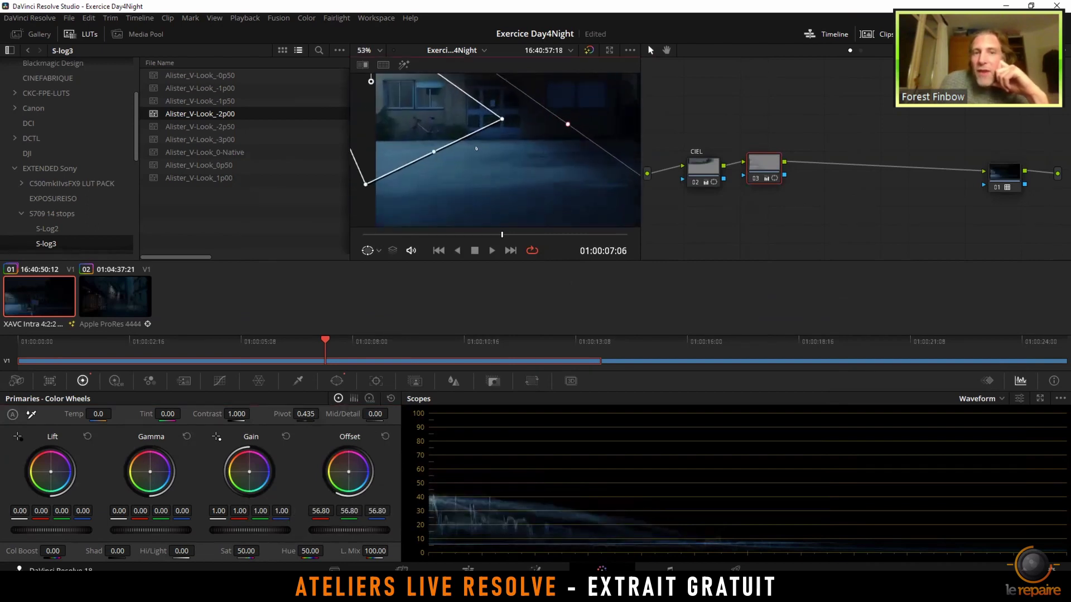
left_click_drag(494, 159, 503, 179)
left_click_drag(373, 118, 399, 132)
scroll(502, 128, "down", 4)
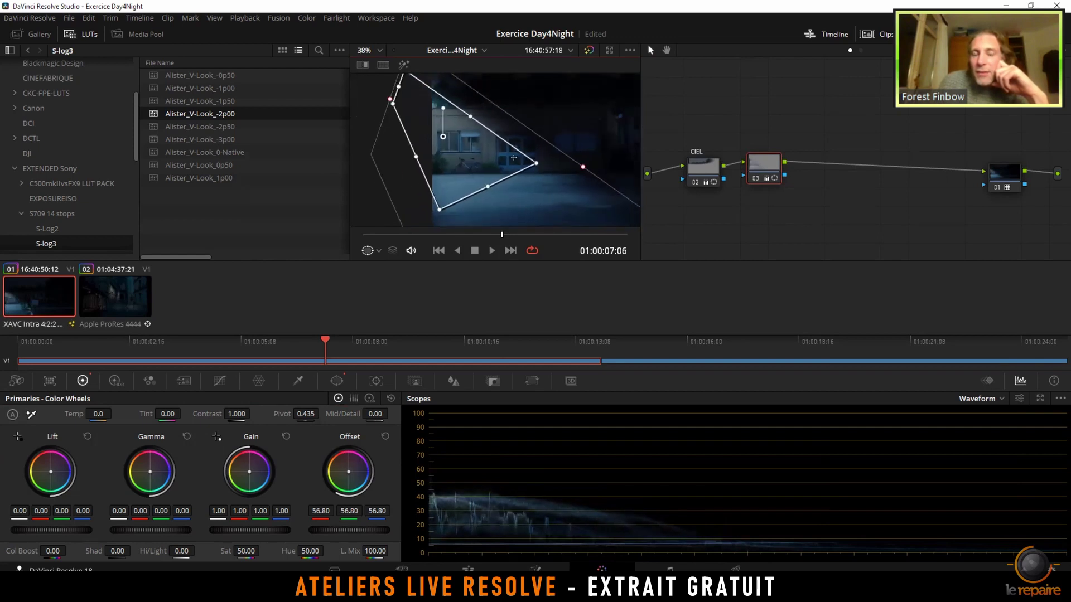
left_click_drag(559, 122, 508, 119)
left_click_drag(508, 119, 426, 157)
scroll(464, 149, "down", 4)
scroll(426, 156, "up", 4)
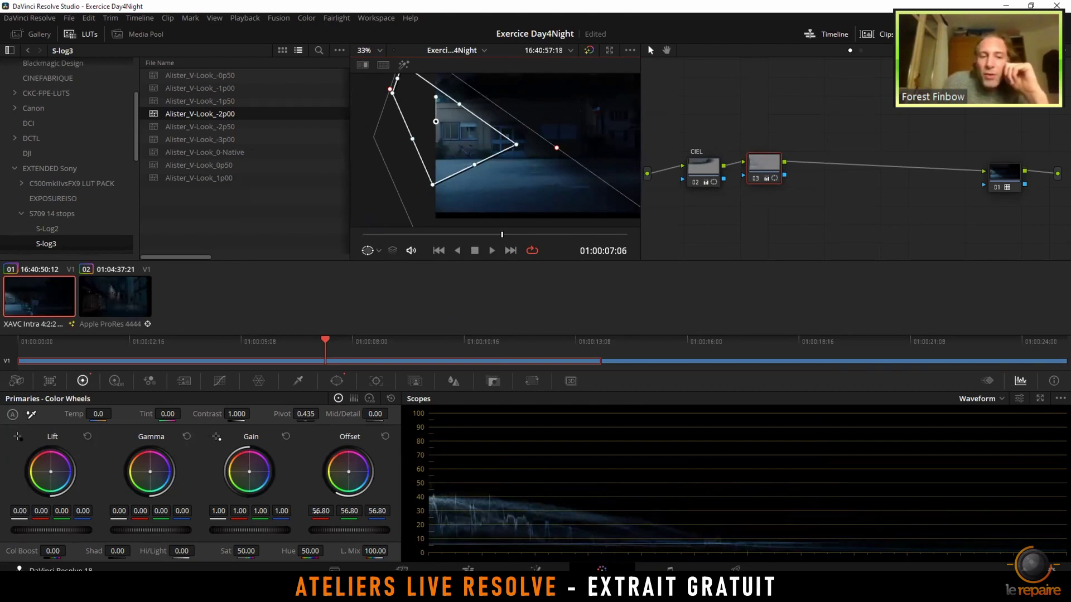
key("7")
key("6")
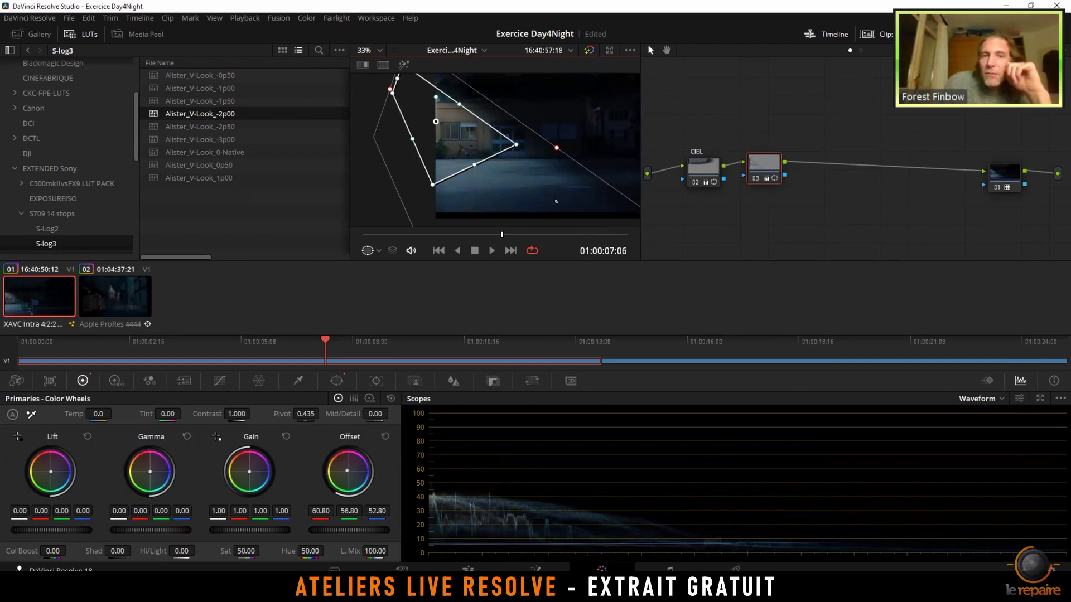
Reshape node 03's window into a narrower wedge lying mostly beyond the image's left edge
left_click_drag(434, 130, 478, 119)
scroll(495, 113, "down", 2)
left_click_drag(475, 168, 488, 167)
left_click_drag(540, 138, 527, 137)
left_click_drag(448, 78, 452, 97)
left_click_drag(454, 93, 450, 101)
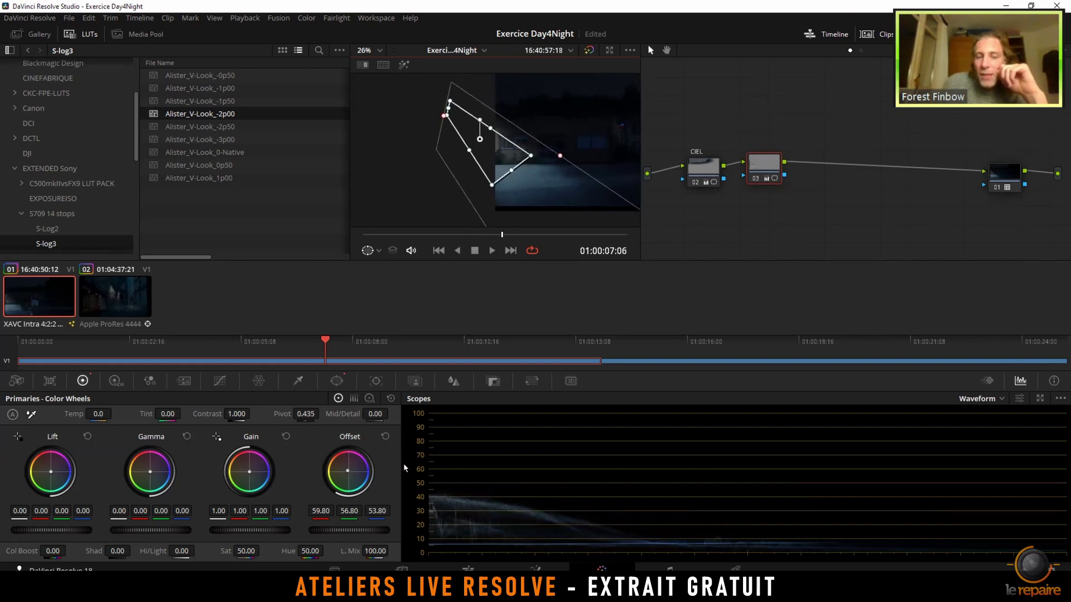
Warm node 03's Offset further to red 65.80, green 56.80 and blue 47.80
key("KP_7")
key("KP_6")
key("KP_7")
key("KP_6")
key("KP_7")
key("KP_6")
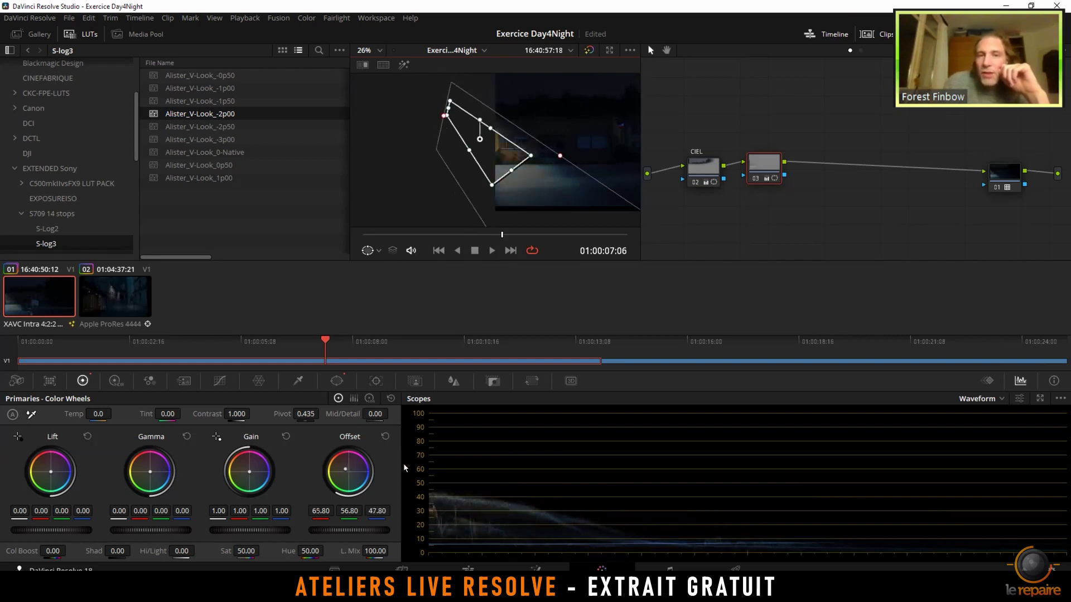
Darken node 03's Offset evenly to red 60.80, green 51.80 and blue 42.80
key("KP_Subtract")
key("KP_Subtract")
key("KP_Subtract")
key("KP_Subtract")
key("KP_Subtract")
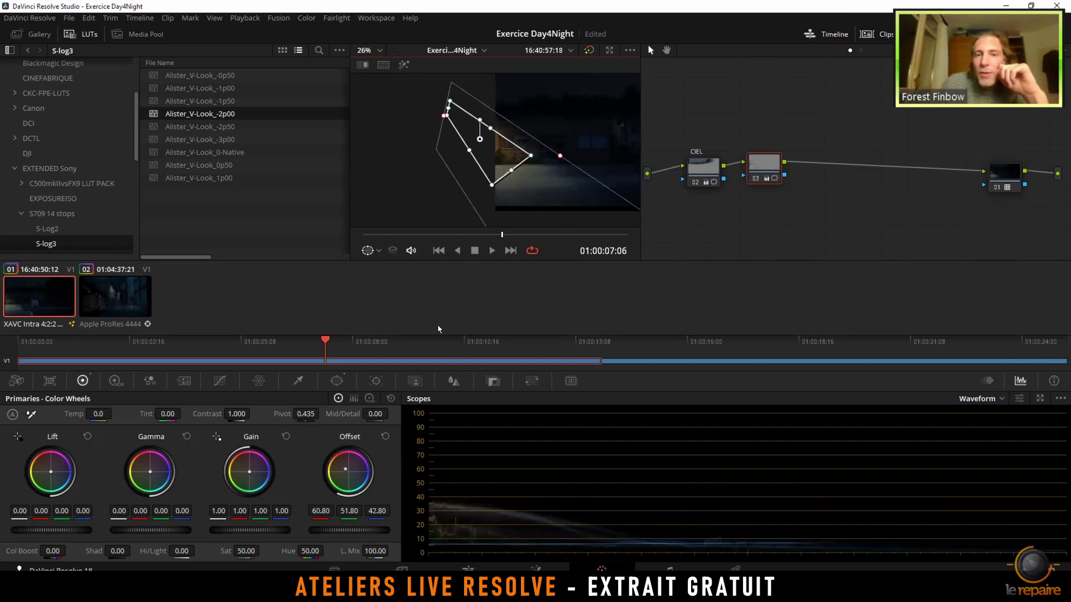
Extend the lower edge of node 03's window farther down and into the image
left_click_drag(512, 171, 486, 194)
left_click_drag(398, 134, 395, 131)
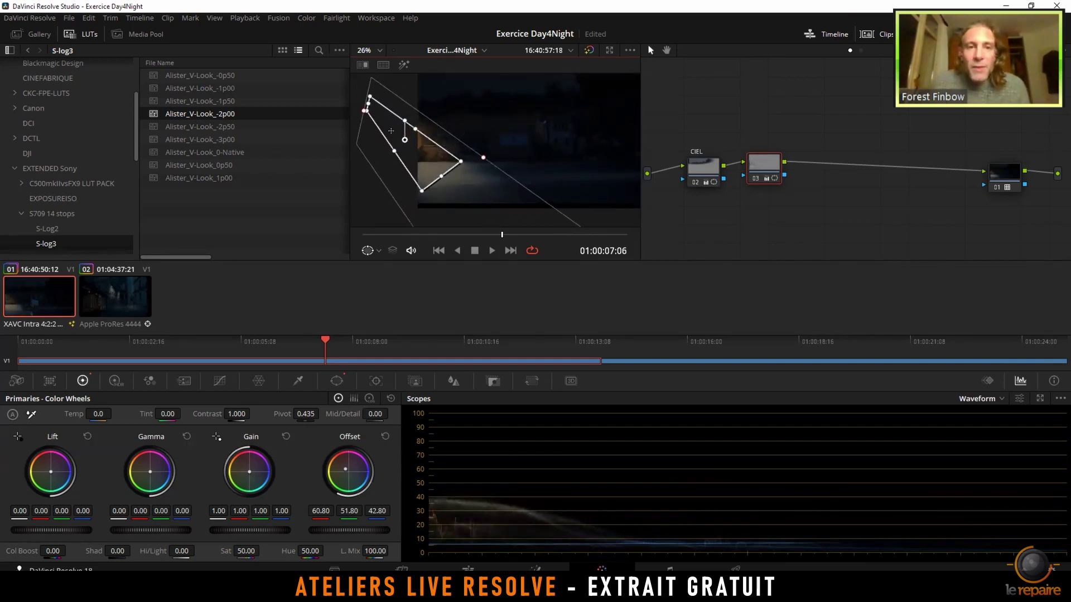
Try reshaping the window's upper corner, undo that change, and set the Offset to red 58.65, green 51.65 and blue 44.65
left_click_drag(369, 96, 368, 107)
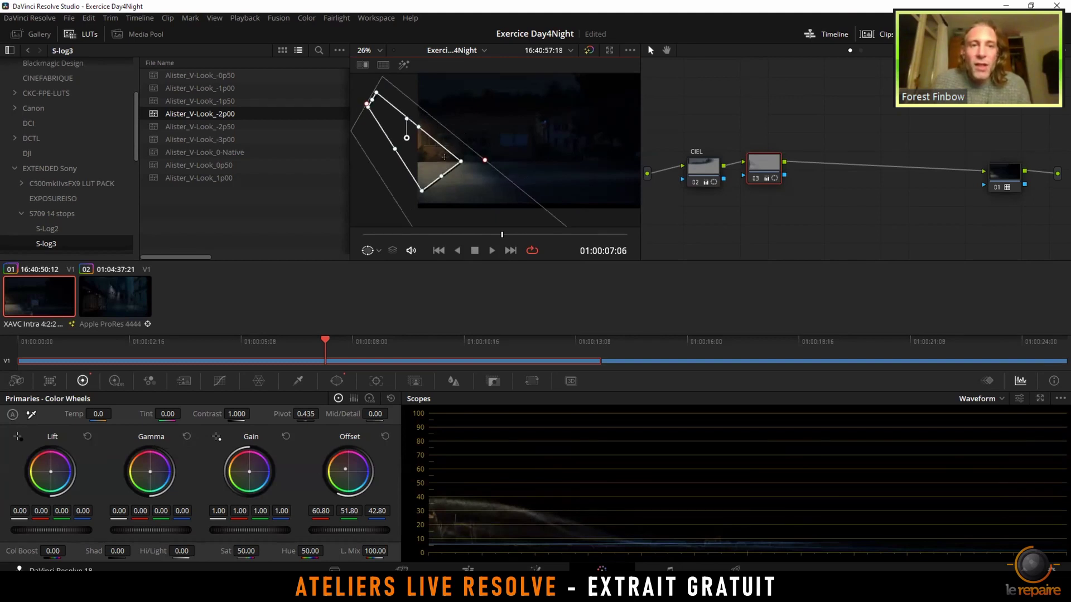
mouse_move(349, 511)
left_mouse_down()
mouse_move(330, 511)
mouse_move(353, 531)
left_mouse_up()
key("ctrl+z")
key("ctrl+z")
key("ctrl+z")
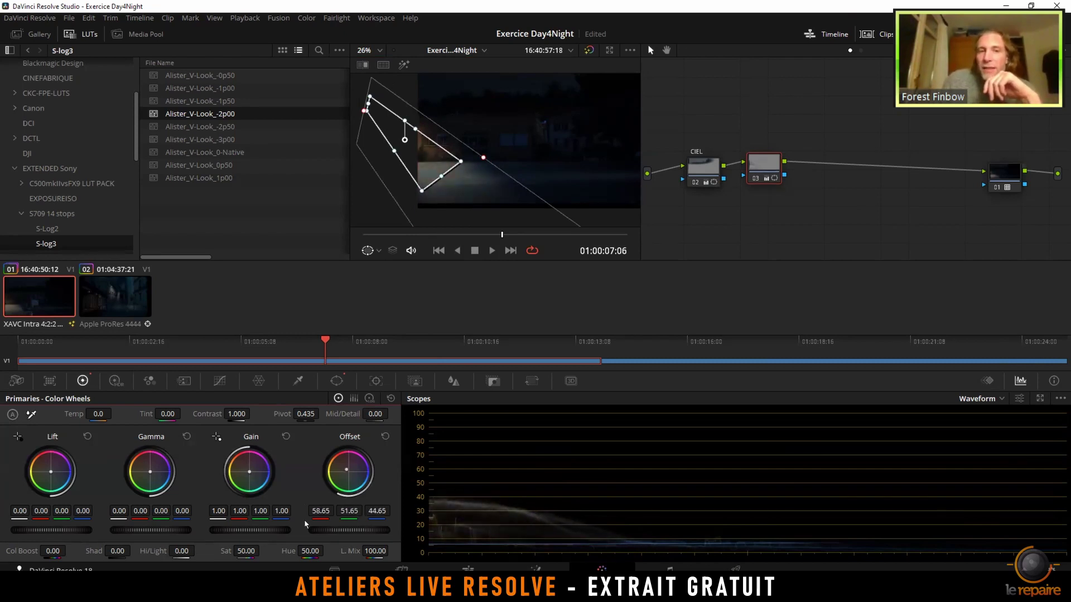
Warm node 03's Offset slightly to red 59.65, green 51.65 and blue 43.65
key("KP_7")
key("KP_7")
key("KP_6")
key("KP_6")
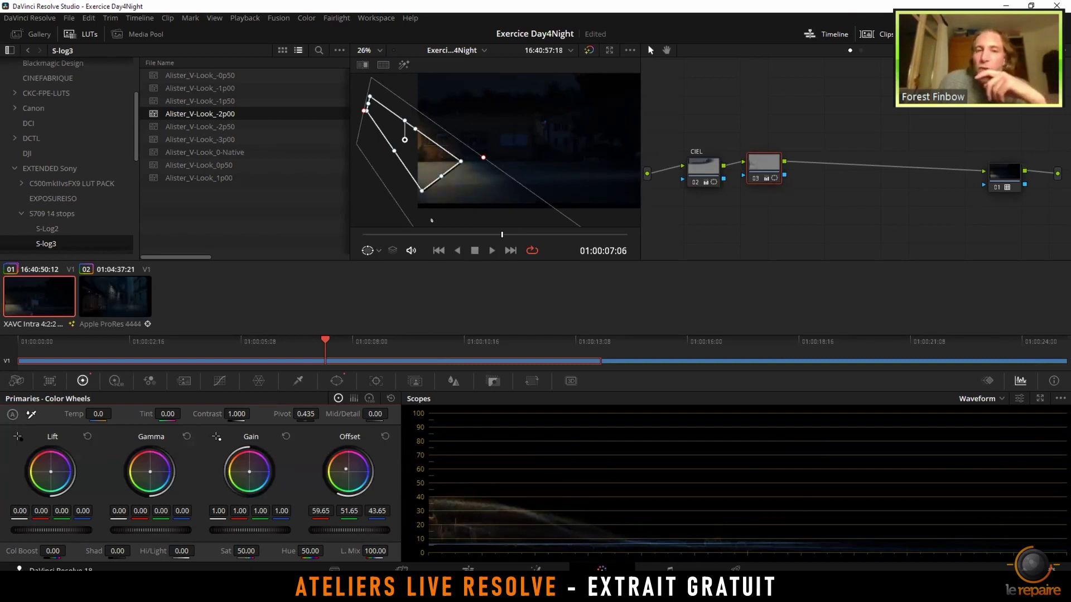
Narrow the lower end of node 03's window and pull in the soft falloff beyond its lower edge to about 36
left_click_drag(464, 188, 427, 138)
scroll(545, 145, "up", 3)
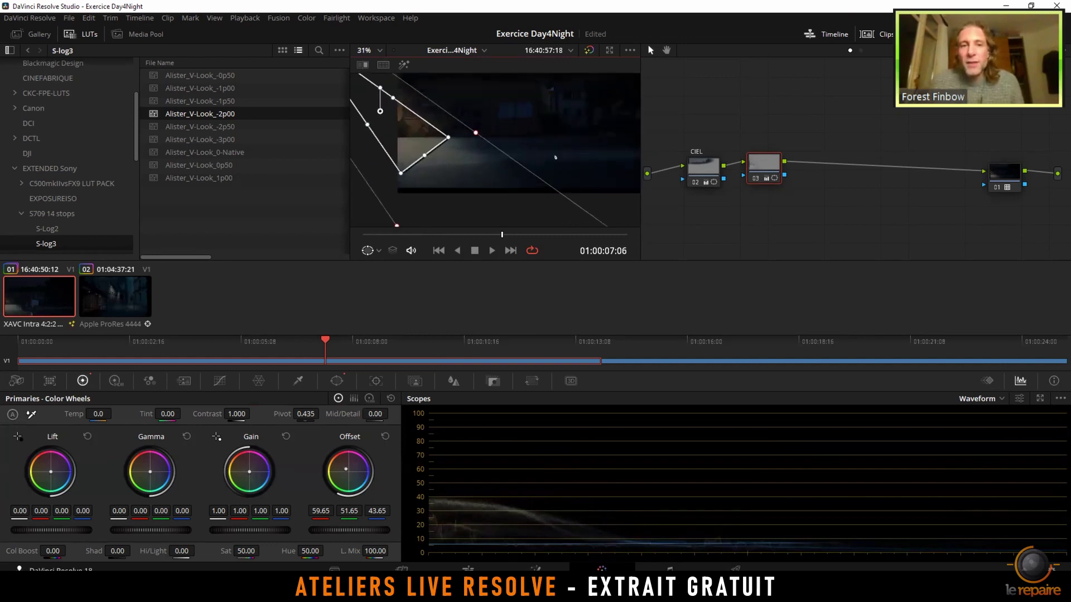
left_click_drag(505, 149, 499, 145)
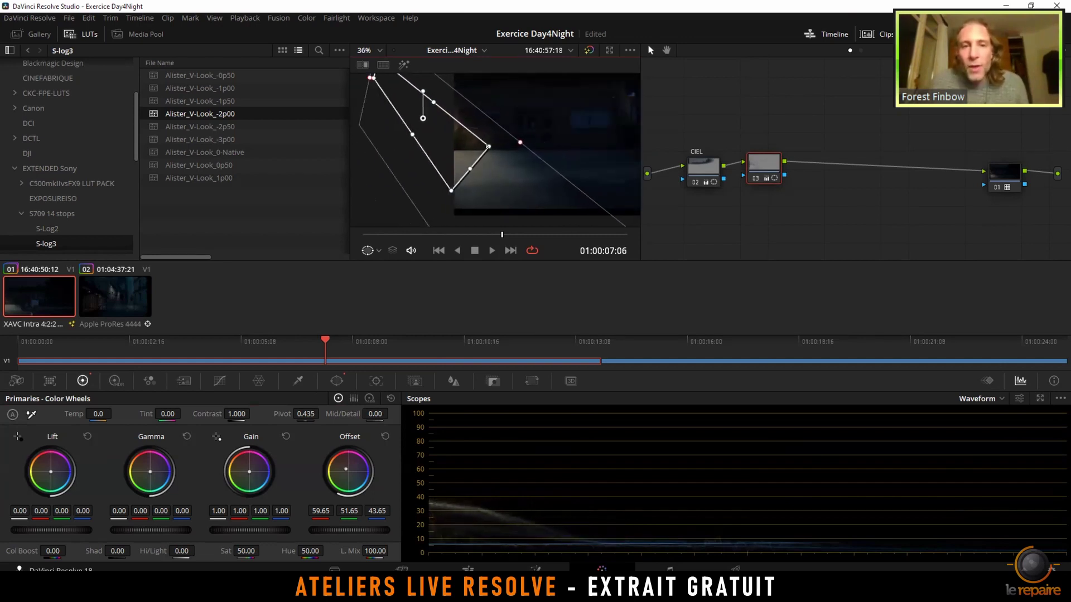
left_click_drag(441, 98, 468, 112)
left_click_drag(453, 175, 468, 165)
scroll(496, 174, "down", 3)
scroll(497, 173, "down", 1)
left_click_drag(522, 193, 495, 201)
left_click_drag(458, 145, 456, 141)
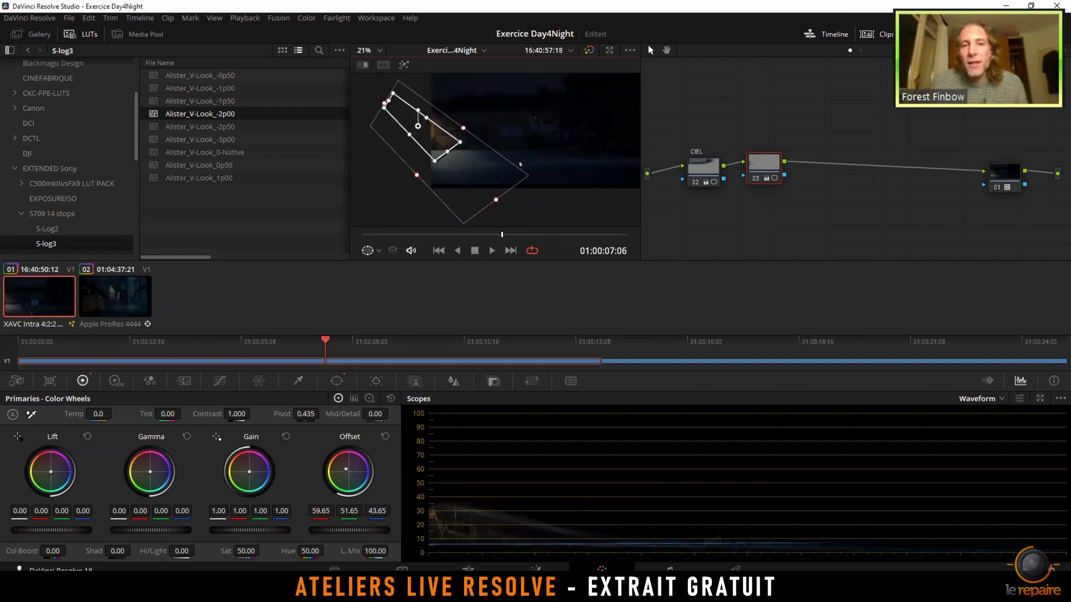
Hide the window outline and compare the image with and without node 03's grade
left_click(371, 248)
left_click(390, 267)
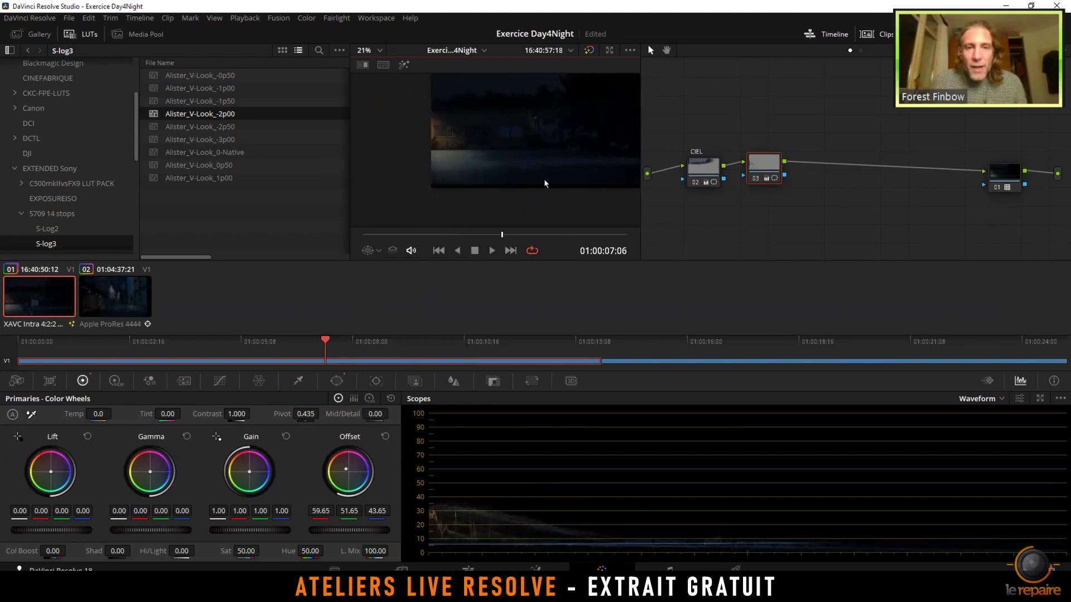
key("ctrl+d")
key("ctrl+d")
left_click_drag(404, 119, 384, 117)
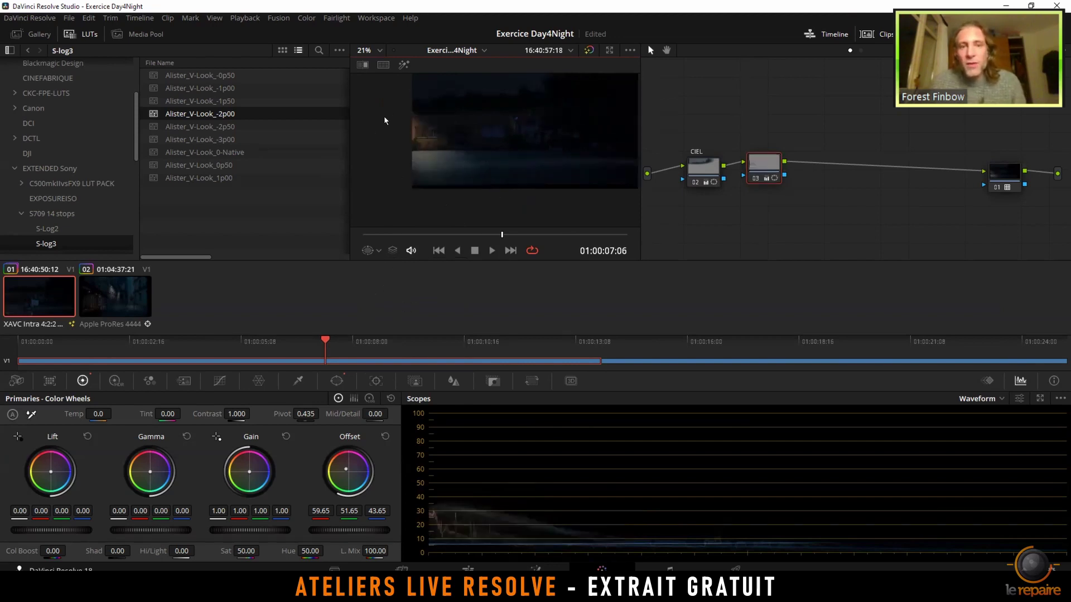
key("ctrl+d")
key("ctrl+d")
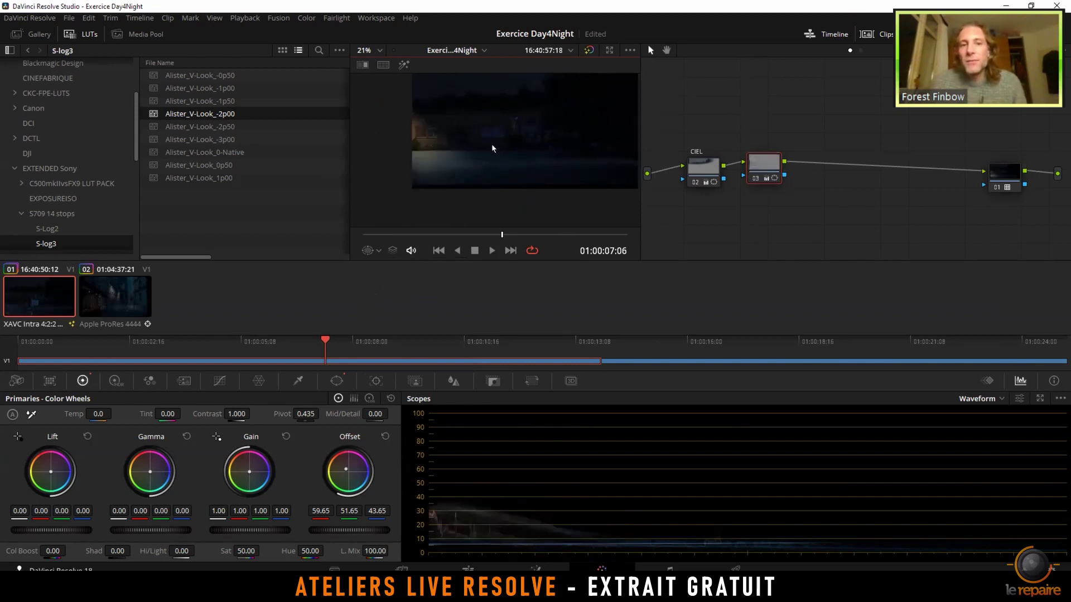
left_click_drag(491, 144, 485, 146)
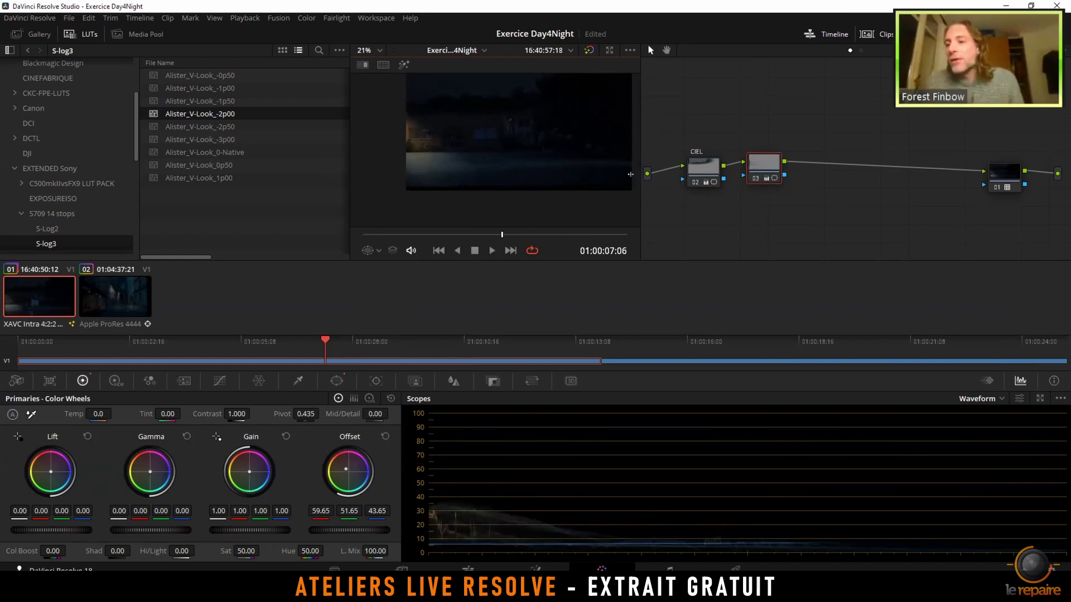
left_click_drag(439, 142, 440, 146)
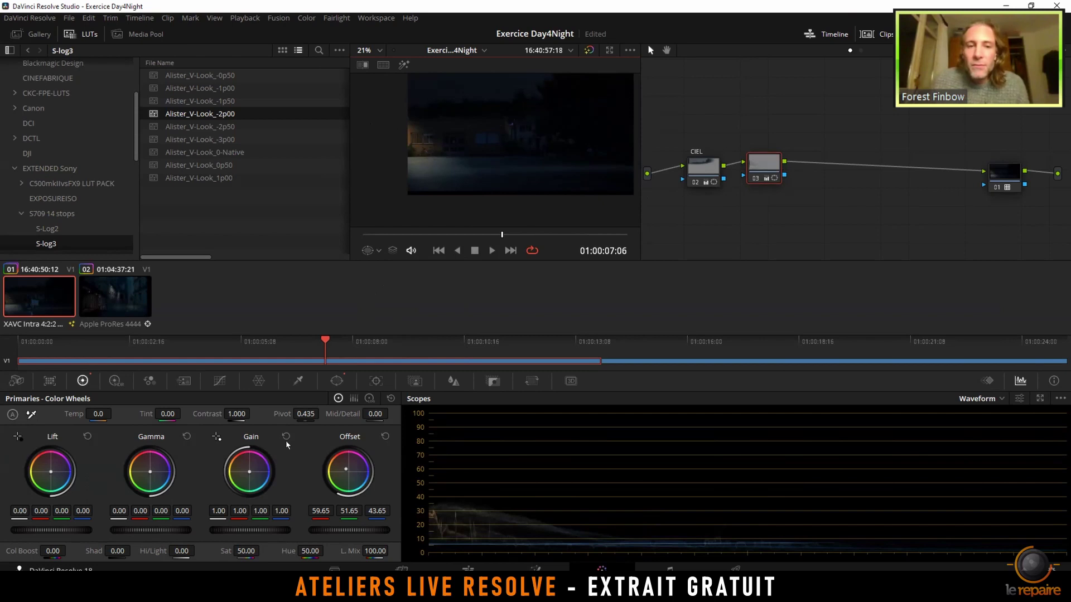
Show the window outline again and fine-tune the two lower corners of node 03's window
left_click(336, 381)
mouse_move(361, 107)
left_mouse_down()
mouse_move(380, 94)
mouse_move(371, 104)
left_mouse_up()
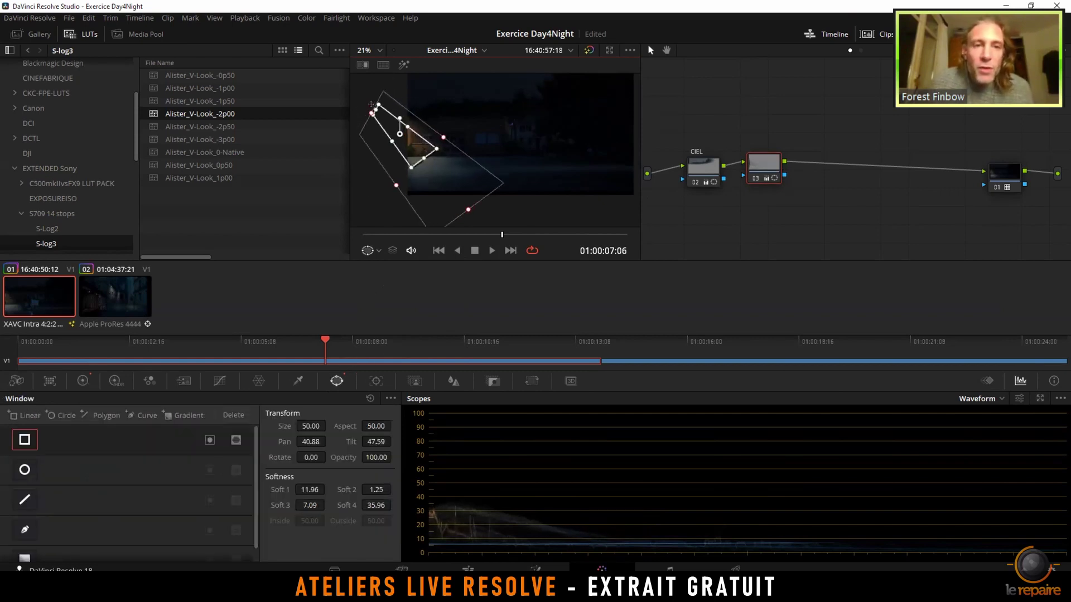
left_click_drag(438, 149, 434, 151)
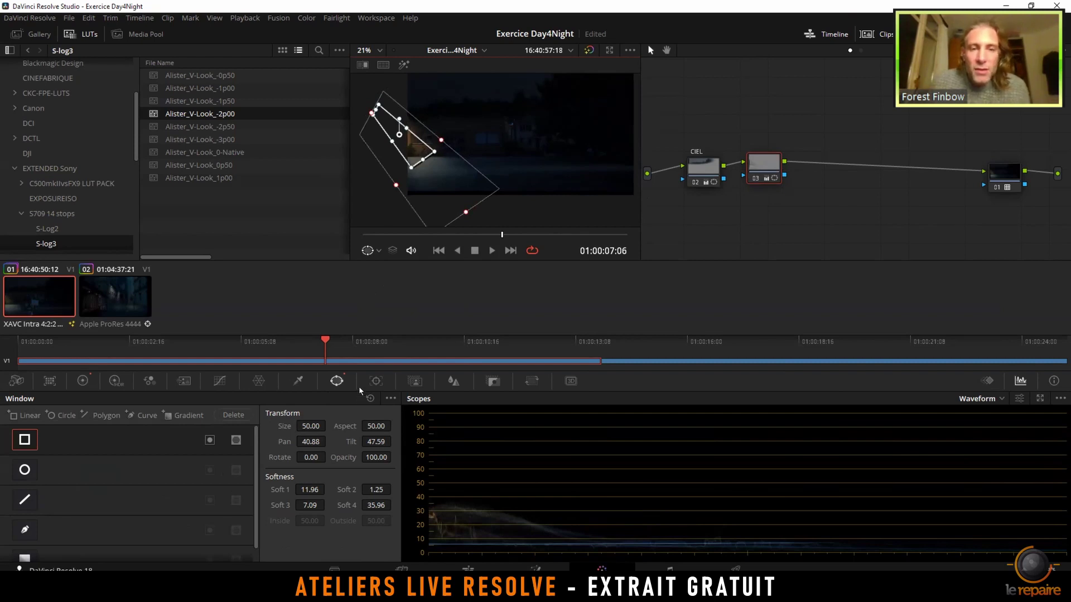
left_click_drag(411, 167, 412, 171)
Add a second linear window to node 03 over the house, with a lower-edge softness (Soft 4) of 21.70
left_click_drag(553, 141, 515, 149)
scroll(514, 149, "up", 4)
scroll(531, 160, "down", 5)
scroll(547, 176, "up", 3)
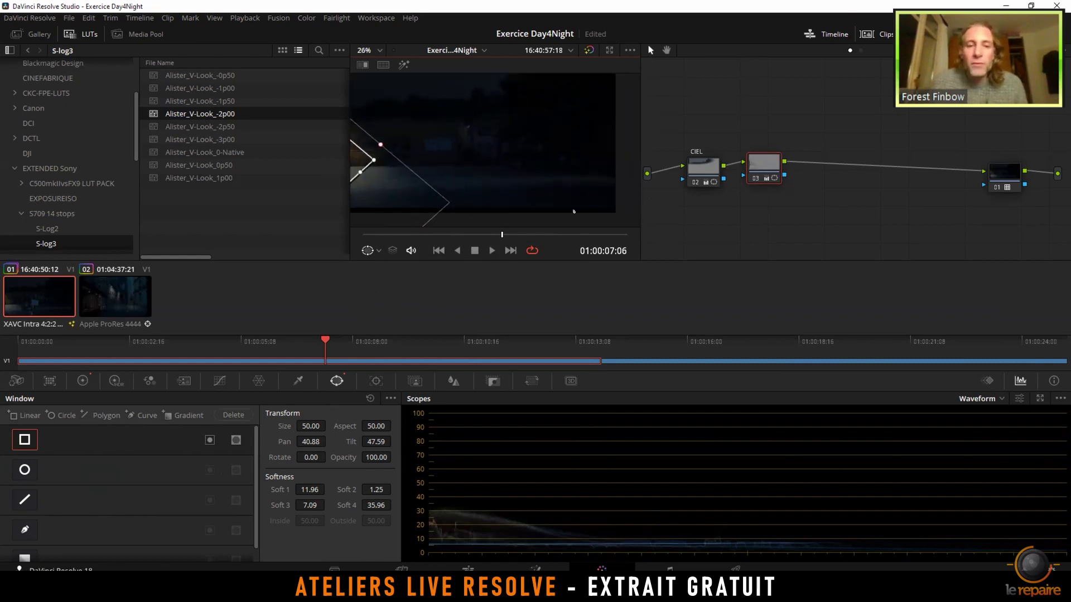
left_click_drag(762, 166, 762, 167)
scroll(153, 480, "down", 1)
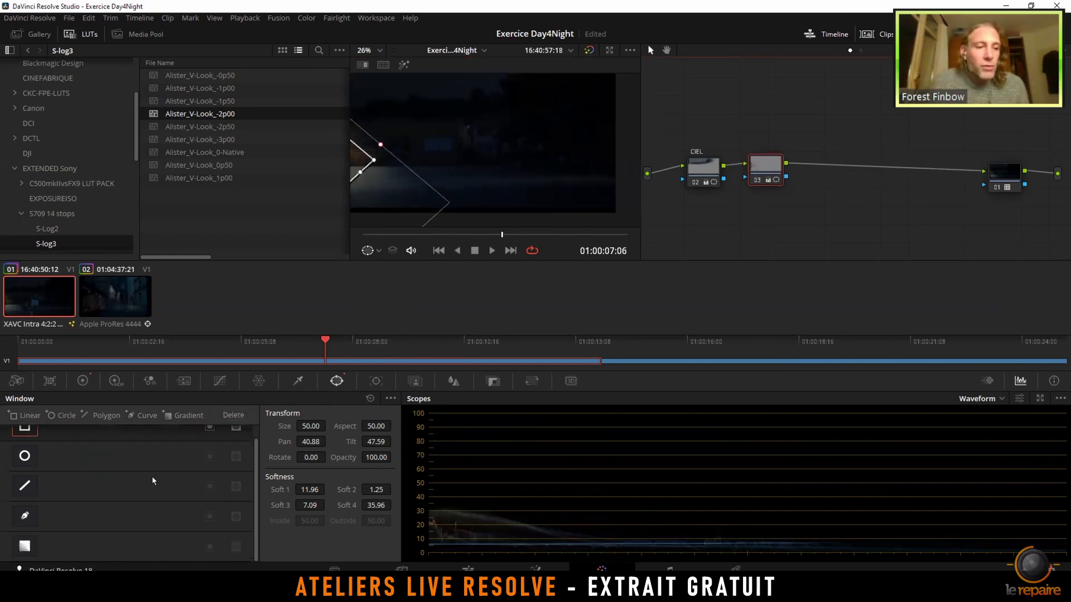
scroll(56, 443, "up", 1)
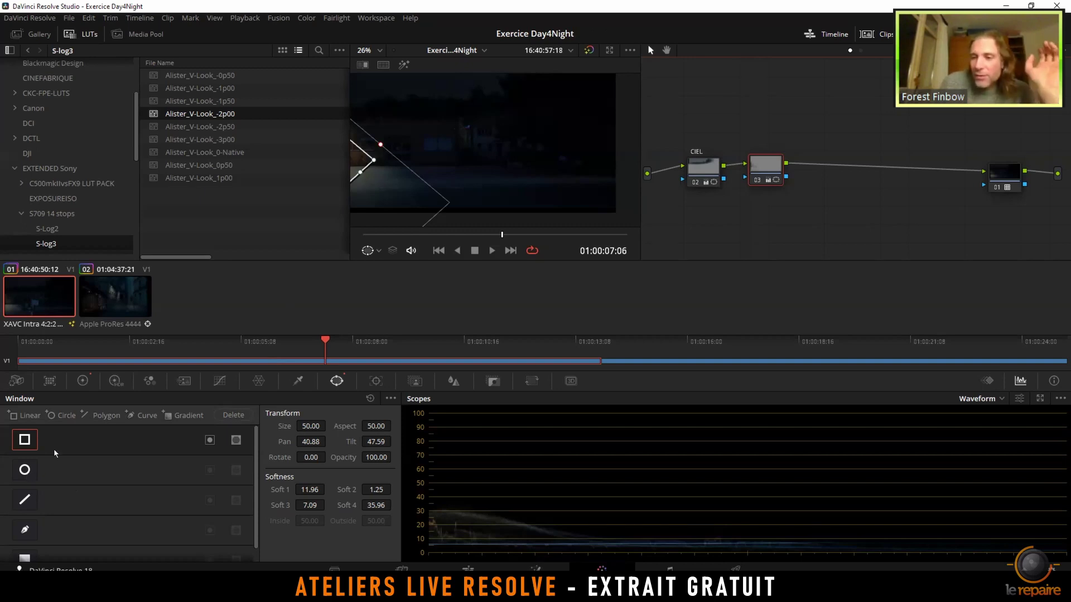
left_click(25, 415)
left_click_drag(469, 135, 492, 219)
left_click_drag(494, 171, 498, 181)
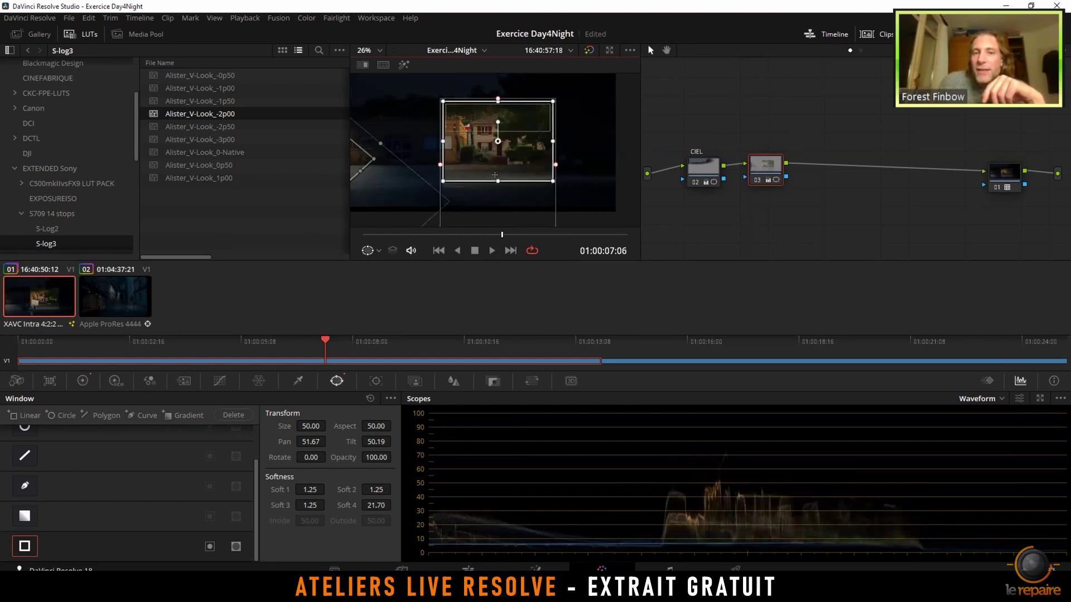
Reshape the second window into a slanted beam entering from the right side of the image
left_click_drag(442, 98, 592, 113)
left_click_drag(558, 147, 579, 110)
left_click_drag(579, 110, 557, 160)
left_click_drag(463, 154, 497, 155)
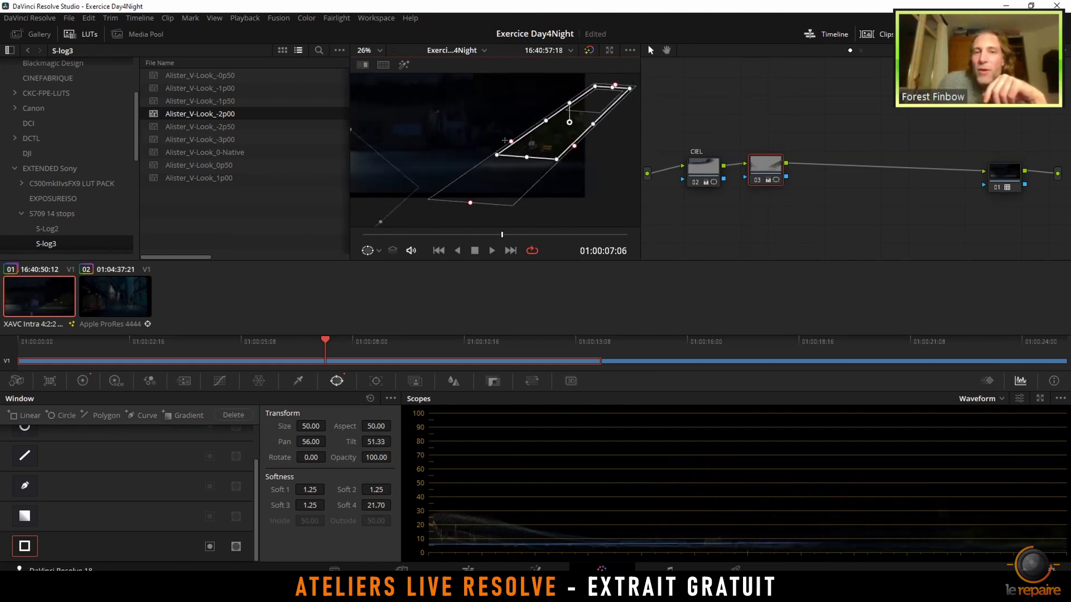
Refine the right-hand window, soften its edges to Soft 1 8.09, Soft 2 8.04 and Soft 3 11.87, and label the node LIGHT
left_click_drag(580, 114, 552, 127)
left_click_drag(602, 101, 593, 103)
mouse_move(565, 97)
left_mouse_down()
mouse_move(550, 100)
mouse_move(561, 96)
left_mouse_up()
left_click_drag(478, 148, 466, 146)
left_click_drag(542, 158, 569, 159)
left_click_drag(560, 102, 507, 148)
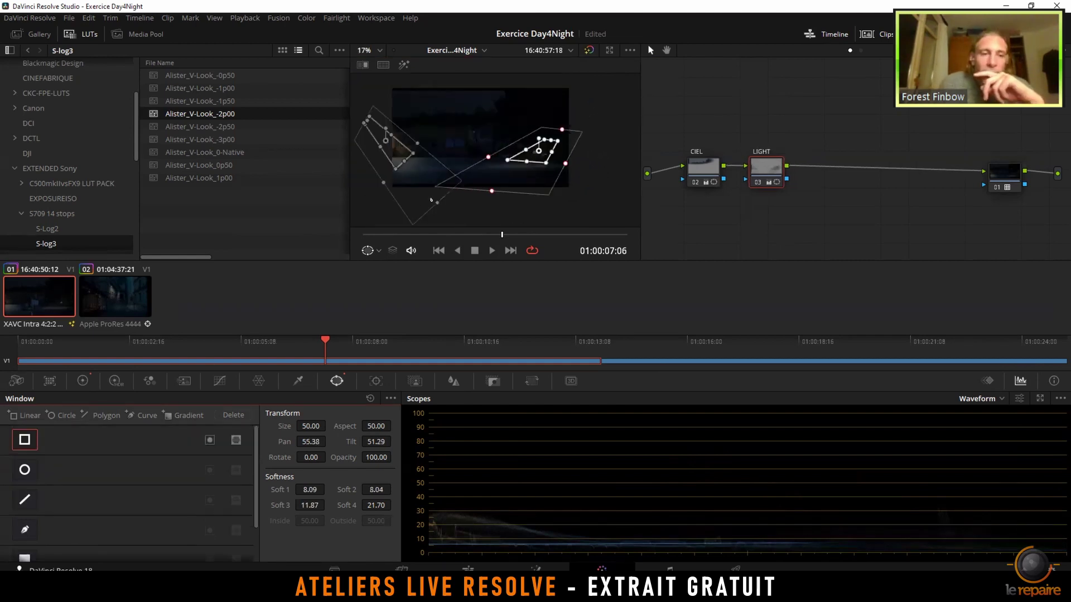
Add a third linear window to the LIGHT node and shrink it to size 3.88 on the house
scroll(431, 200, "up", 8)
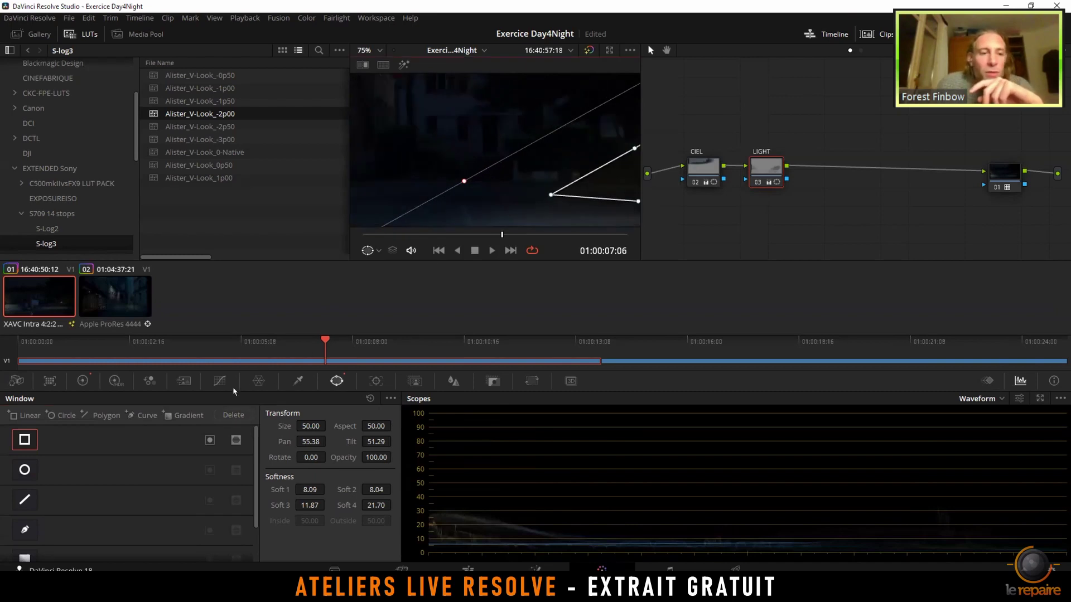
left_click(376, 382)
left_click(338, 382)
scroll(76, 452, "down", 2)
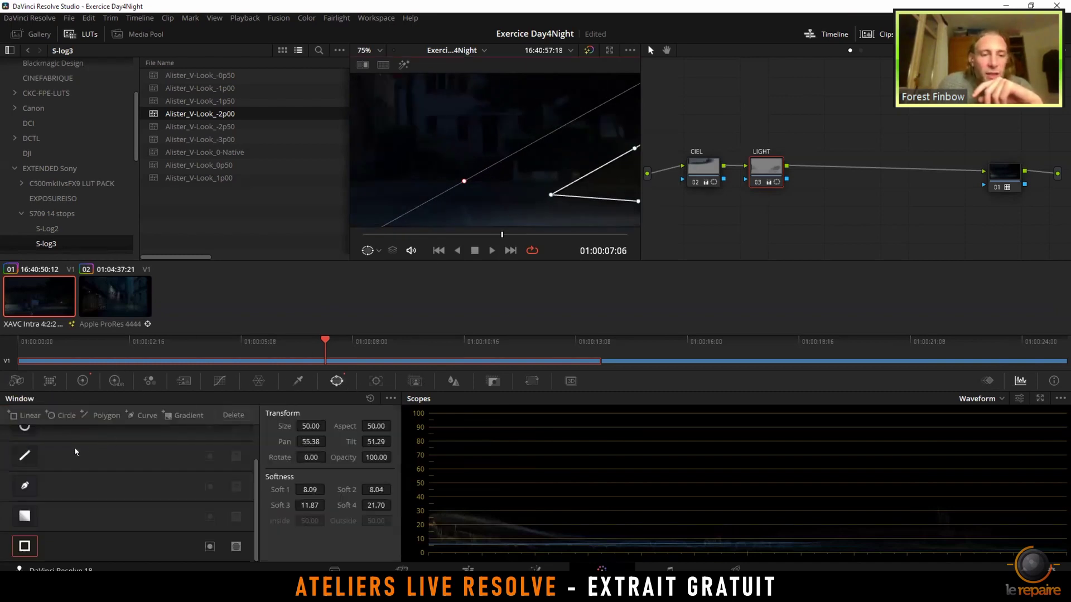
left_click(26, 416)
left_click_drag(451, 111, 471, 147)
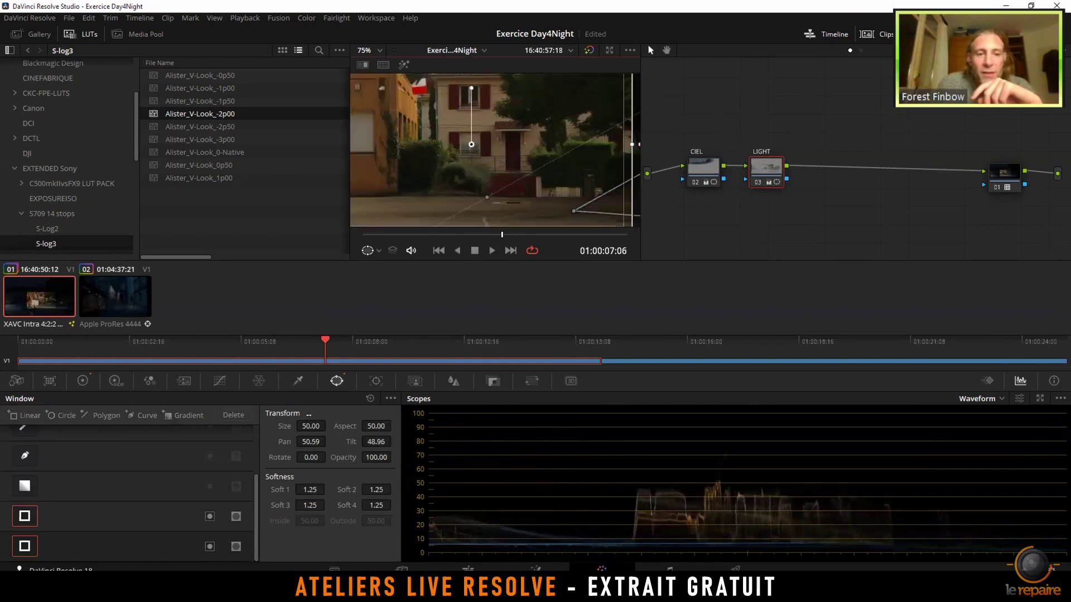
left_click_drag(292, 422, 333, 425)
scroll(552, 181, "up", 6)
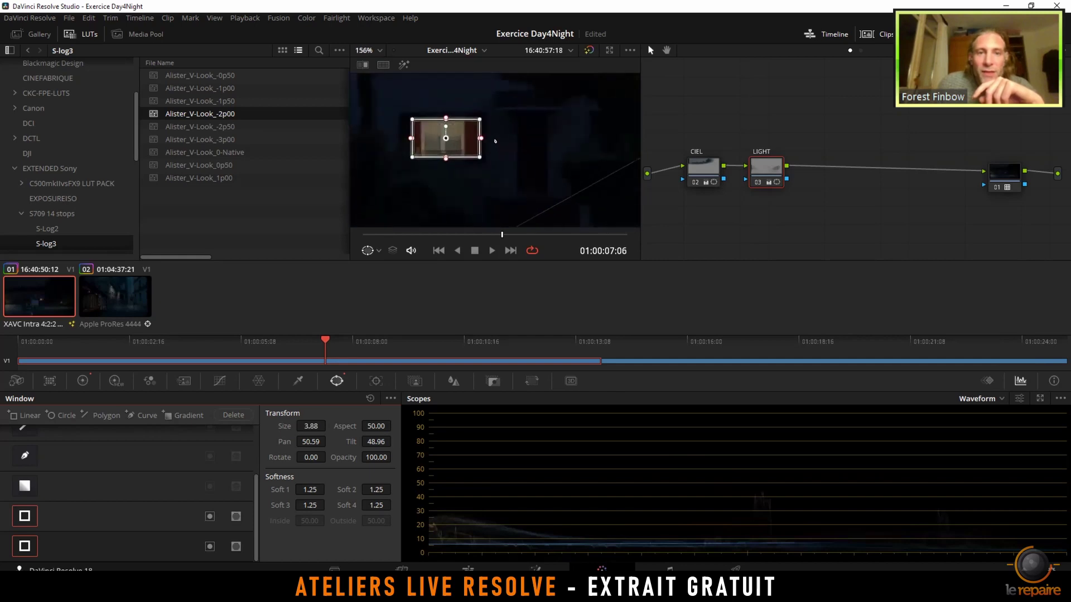
Fit the small window upright over the house's doorway at Pan 51.10, Tilt 49.71, with Soft 4 at 11.81
left_click_drag(550, 180, 523, 177)
left_click_drag(433, 178, 487, 195)
scroll(493, 203, "down", 1)
scroll(485, 183, "down", 1)
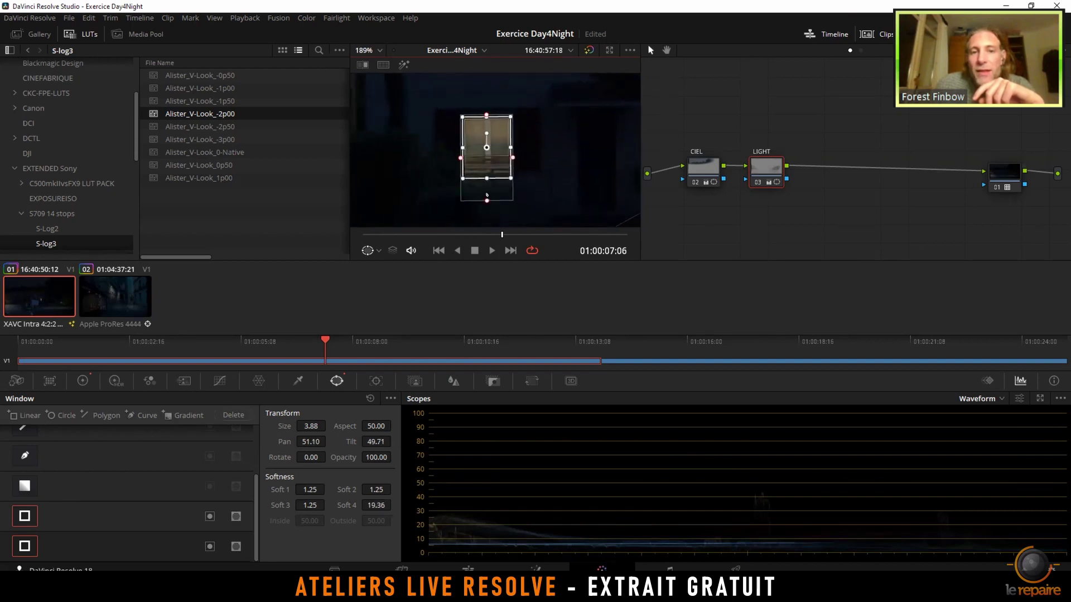
scroll(515, 174, "up", 1)
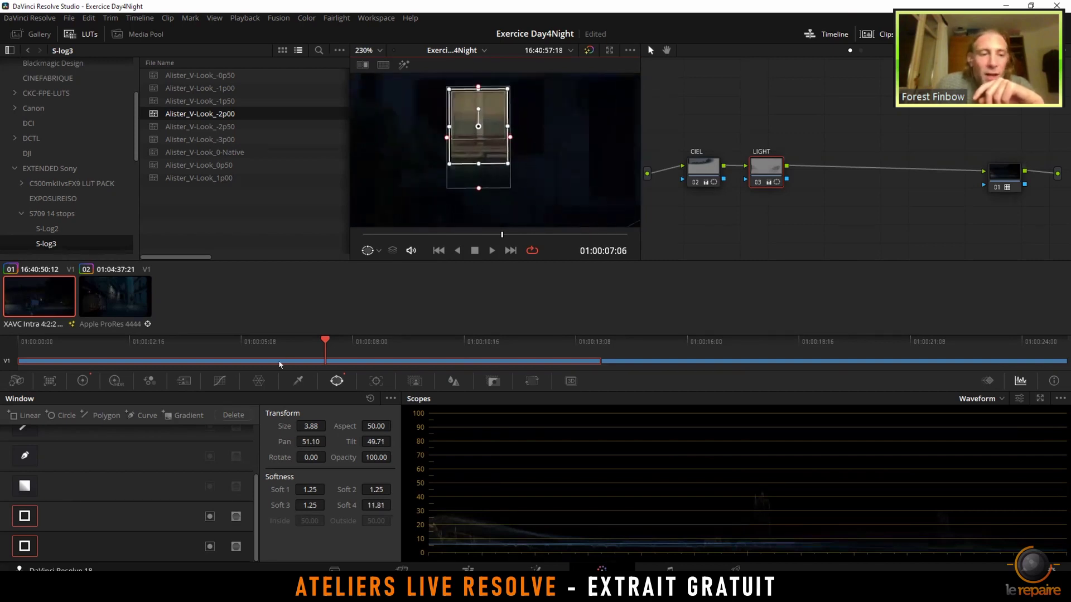
Add a circle window of size 3.76 and aspect 73.11 and place it on the ground below the doorway
scroll(92, 496, "up", 2)
left_click(61, 416)
scroll(408, 195, "down", 5)
scroll(408, 196, "down", 1)
left_click_drag(314, 428, 220, 428)
left_click_drag(441, 78, 490, 168)
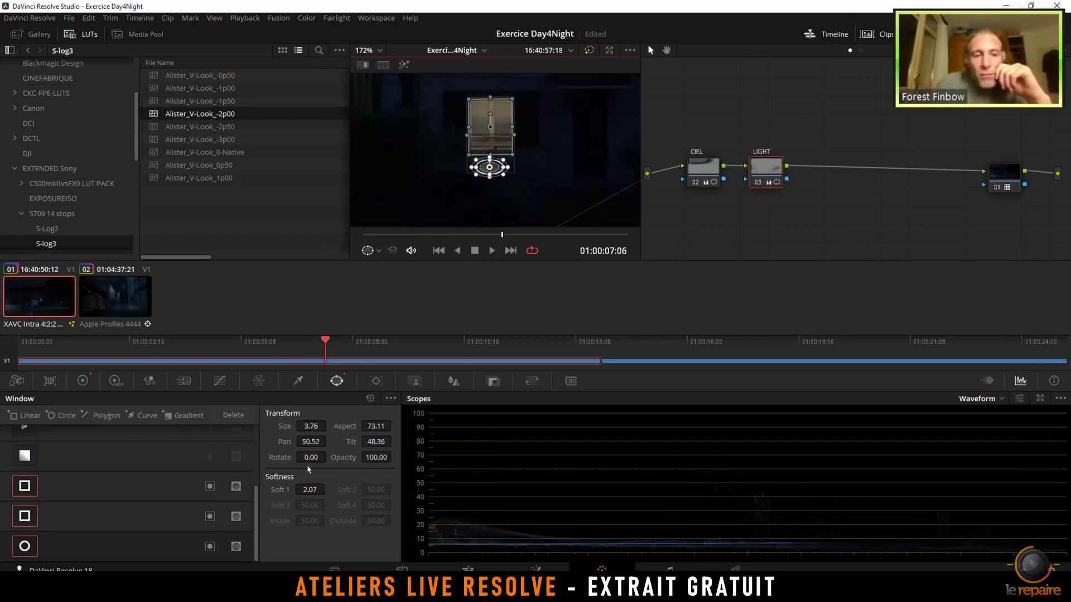
Greatly widen the circle's softness and soften the doorway window to Soft 1 5.91 and Soft 3 5.62
left_click_drag(308, 487, 331, 487)
left_click_drag(486, 164, 460, 140)
left_click_drag(516, 177, 523, 176)
Check the night grade full screen, then return to a close view of the doorway windows
key("p")
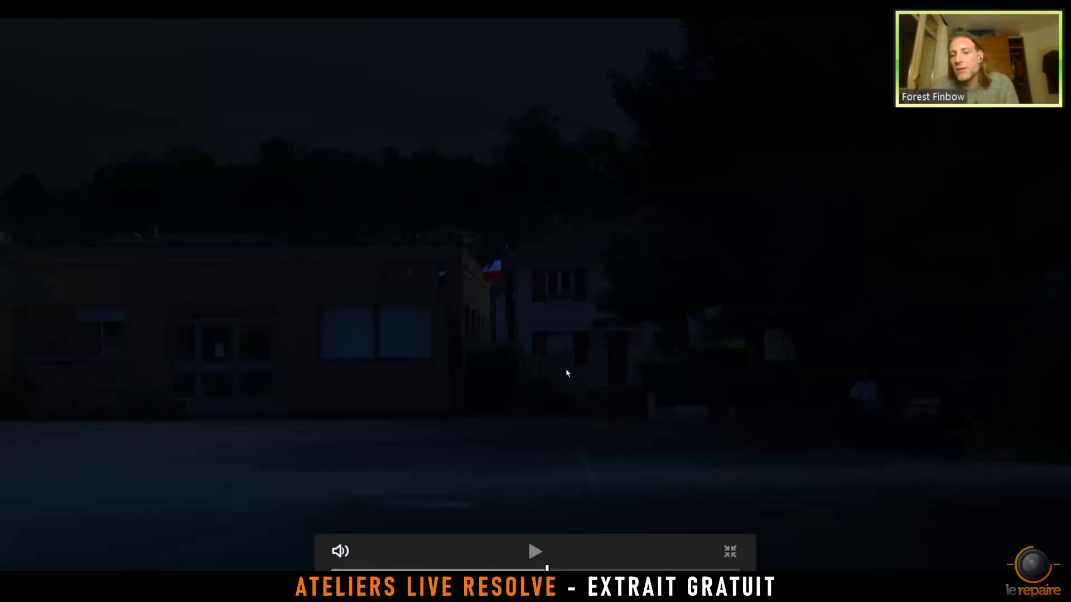
key("Escape")
scroll(503, 167, "down", 7)
scroll(504, 167, "up", 6)
scroll(522, 139, "up", 6)
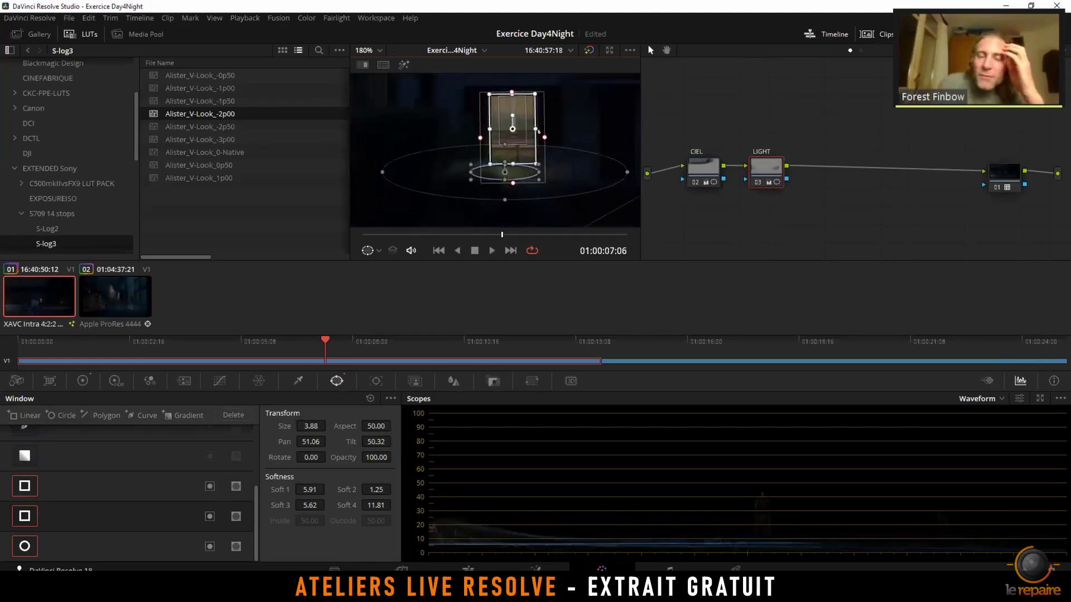
Trim the doorway window's height and width so that it sits at Pan 50.91 and Tilt 50.00
left_click_drag(505, 120, 506, 124)
scroll(559, 167, "down", 1)
left_click_drag(559, 167, 555, 136)
left_click_drag(497, 177, 497, 167)
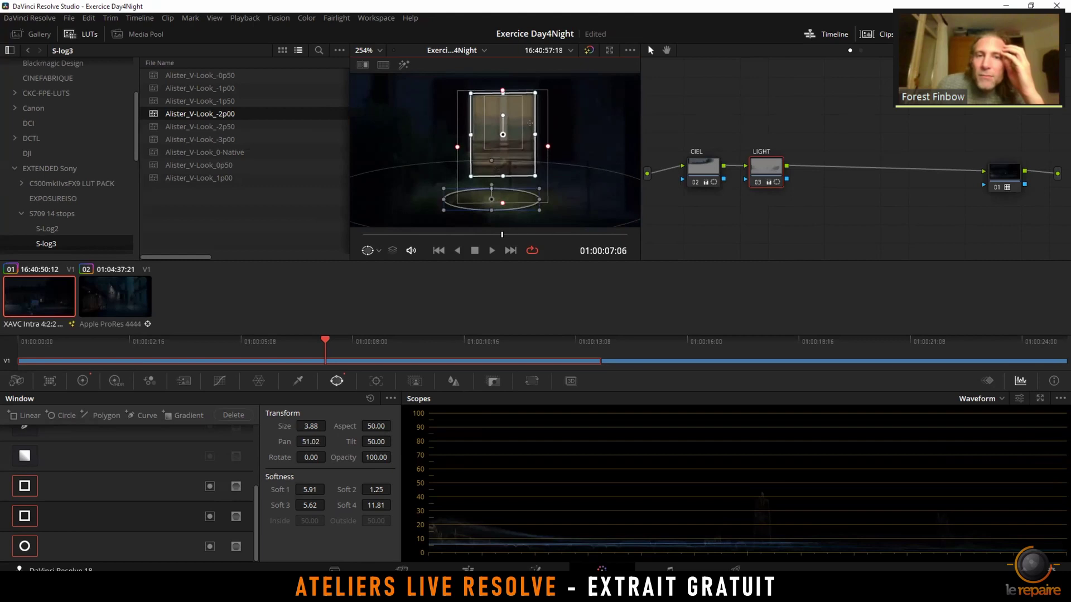
left_click_drag(470, 132, 537, 134)
Try moving the doorway window down and to the left, and undo the move
scroll(505, 159, "down", 5)
left_click_drag(494, 170, 574, 164)
scroll(532, 166, "down", 5)
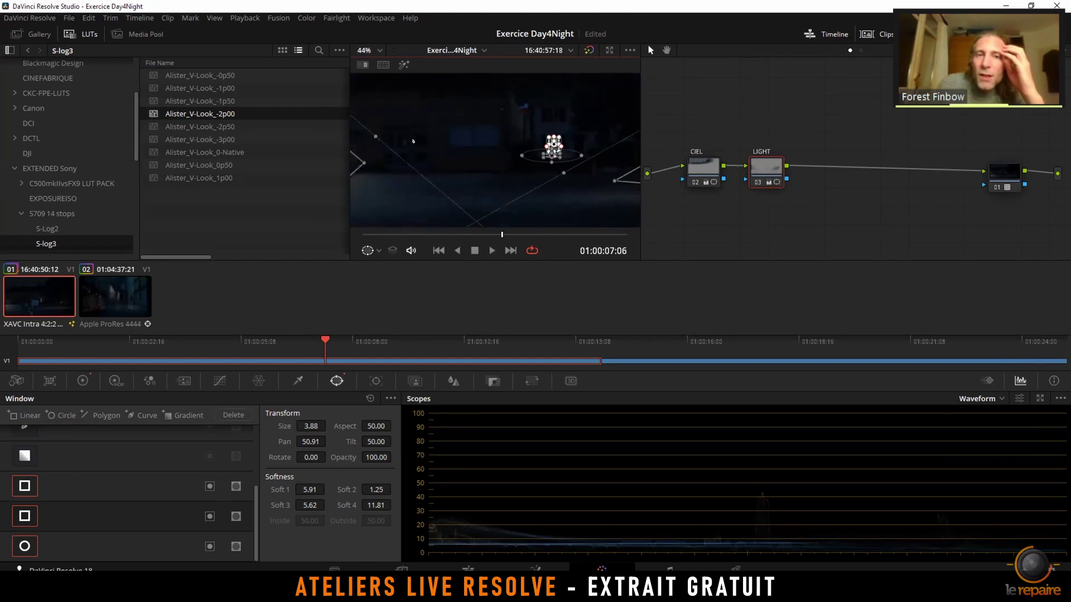
left_click_drag(406, 141, 462, 141)
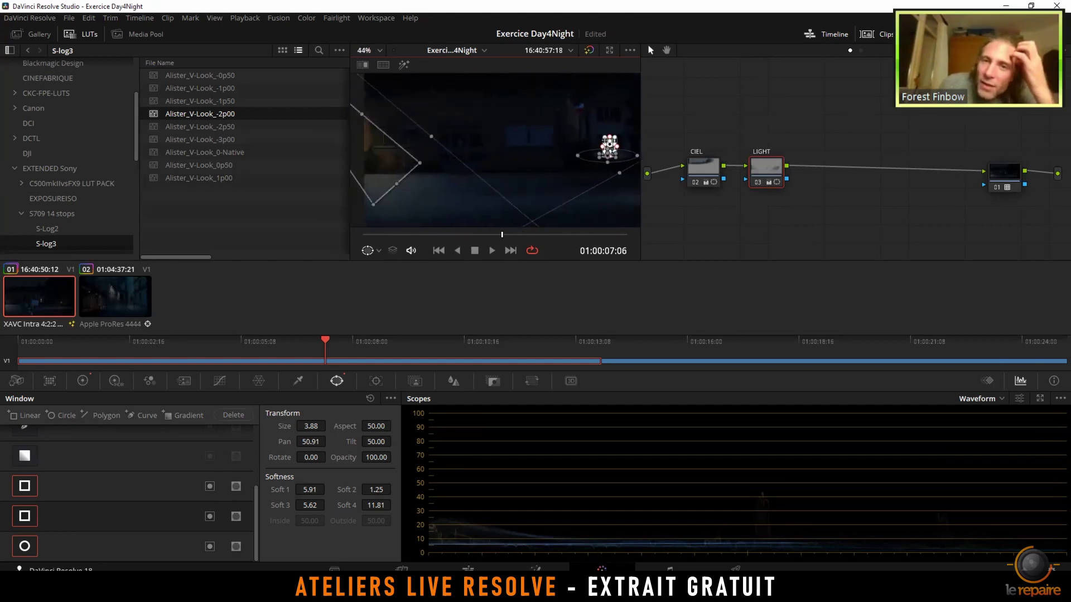
mouse_move(609, 146)
left_mouse_down()
mouse_move(447, 143)
mouse_move(595, 161)
left_mouse_up()
key("ctrl+z")
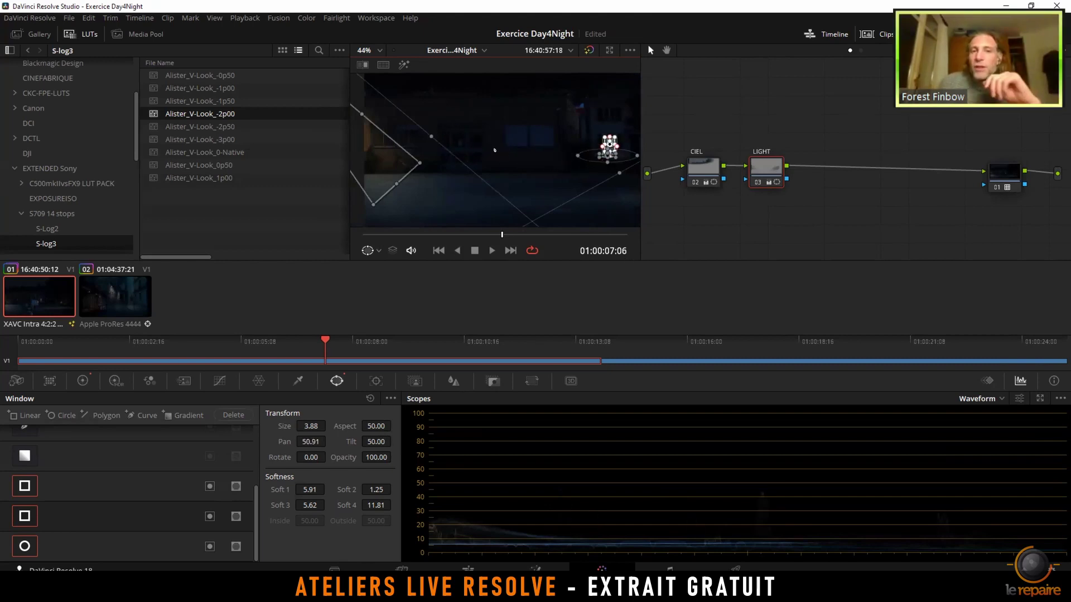
scroll(460, 157, "up", 2)
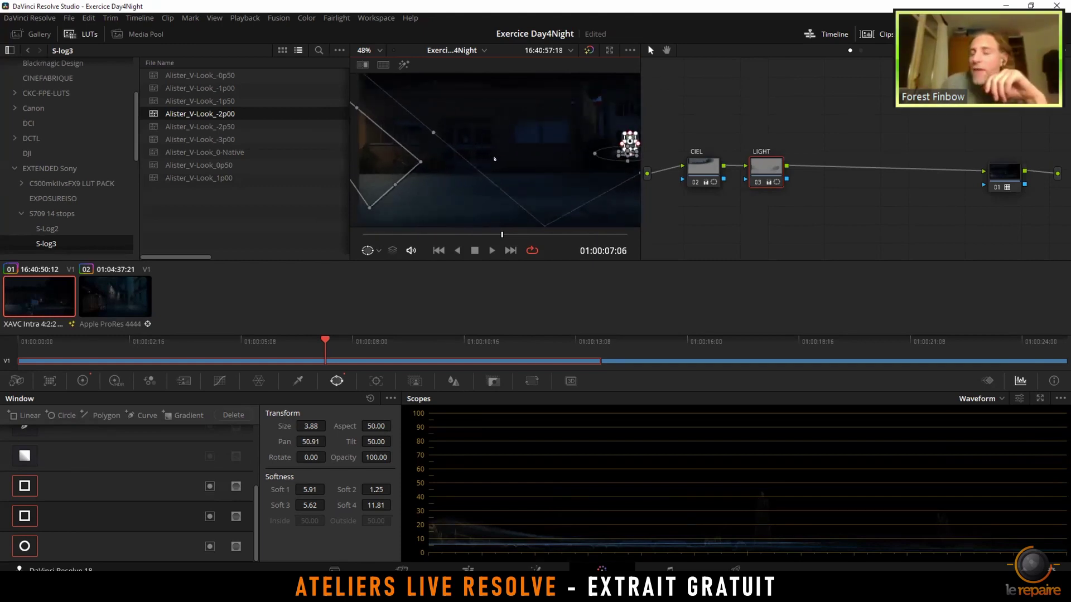
left_click_drag(504, 170, 493, 165)
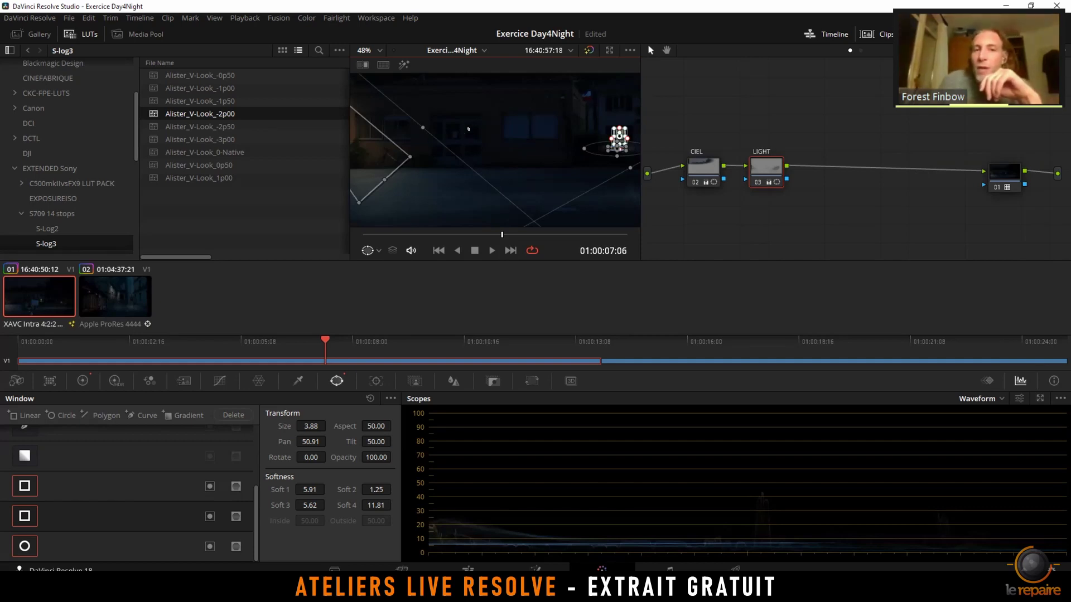
scroll(512, 159, "up", 10)
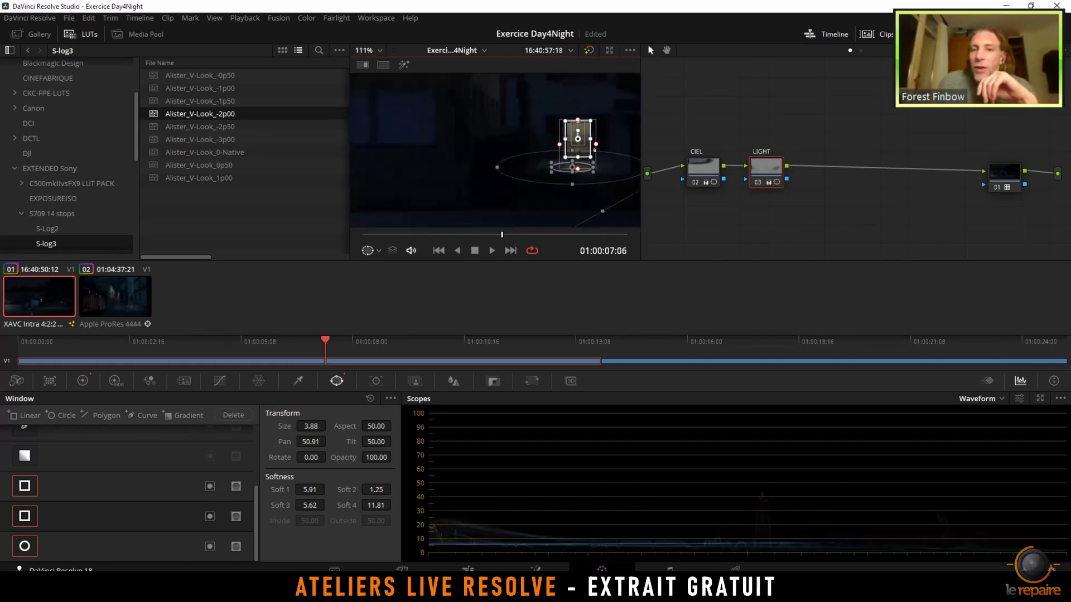
scroll(515, 140, "down", 6)
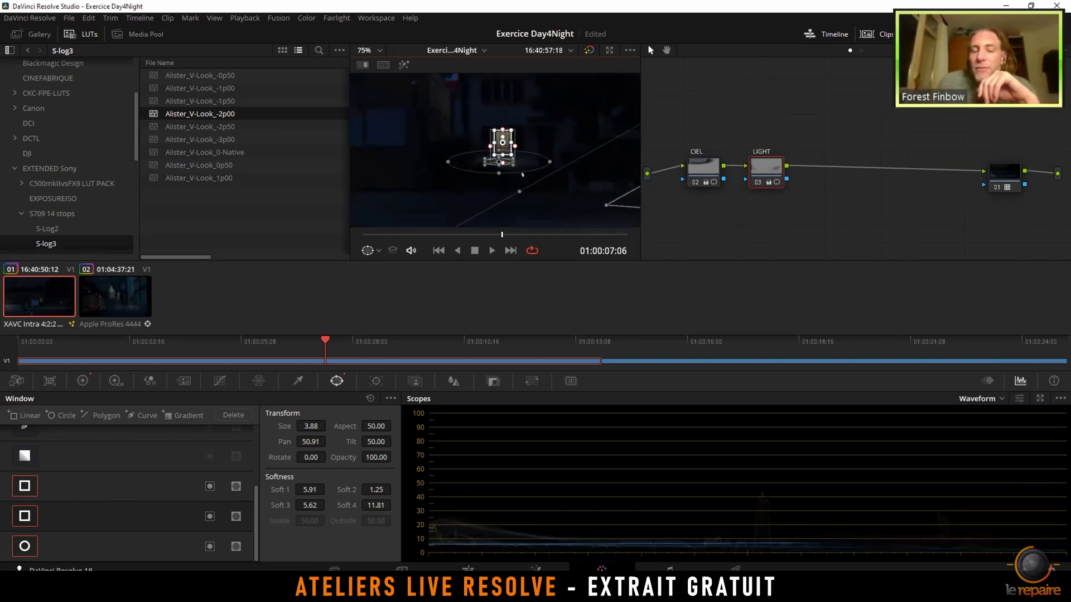
scroll(514, 176, "up", 12)
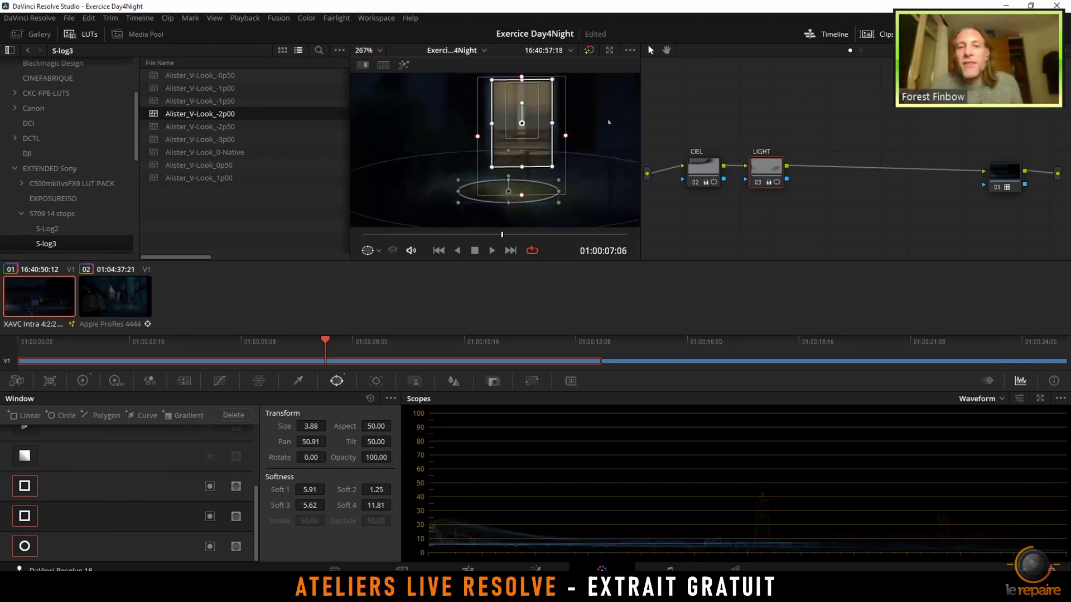
Add a linear window to the LIGHT node above the doorway, set it to subtract, and reduce it to Size 1.12 and Aspect 21.28
scroll(574, 138, "down", 2)
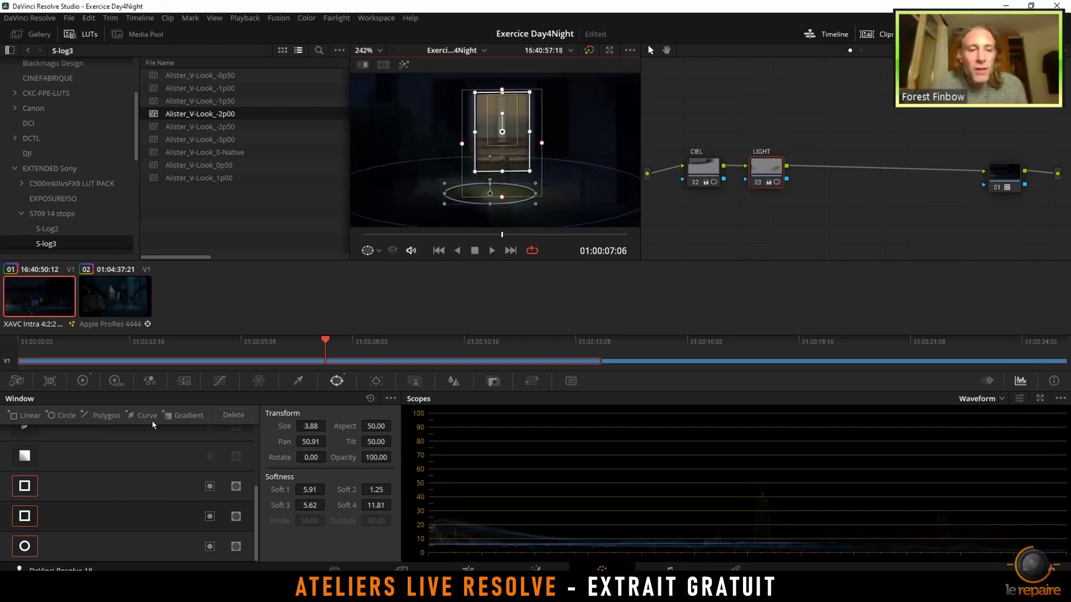
scroll(29, 451, "up", 3)
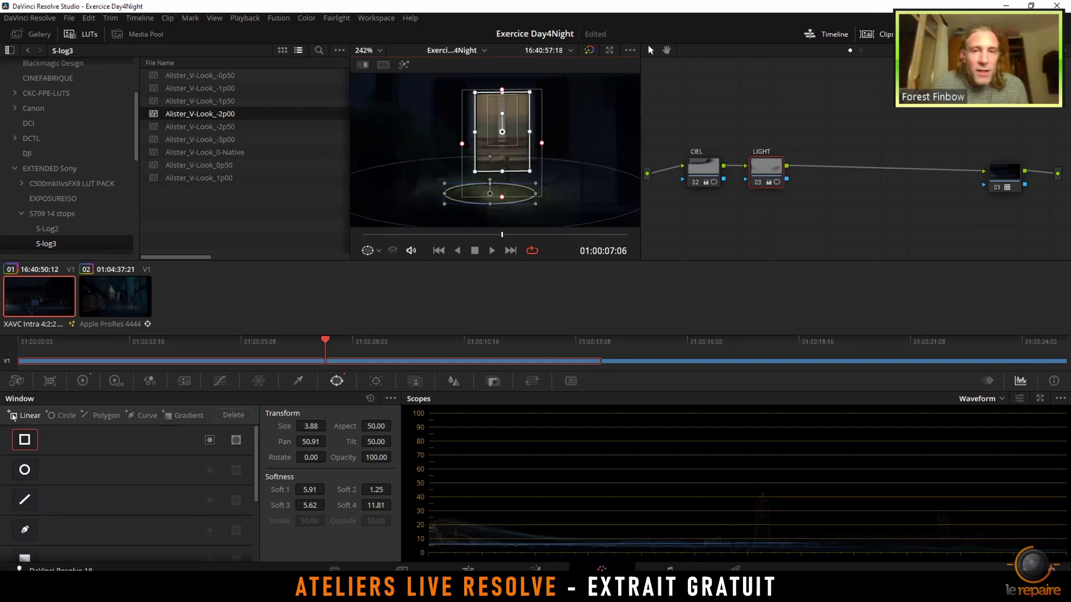
left_click(13, 417)
scroll(427, 150, "down", 3)
left_click_drag(310, 426, 223, 426)
left_click_drag(485, 161, 498, 231)
left_click_drag(471, 116, 529, 138)
left_click(236, 546)
left_click_drag(388, 426, 449, 298)
left_click_drag(307, 417, 414, 434)
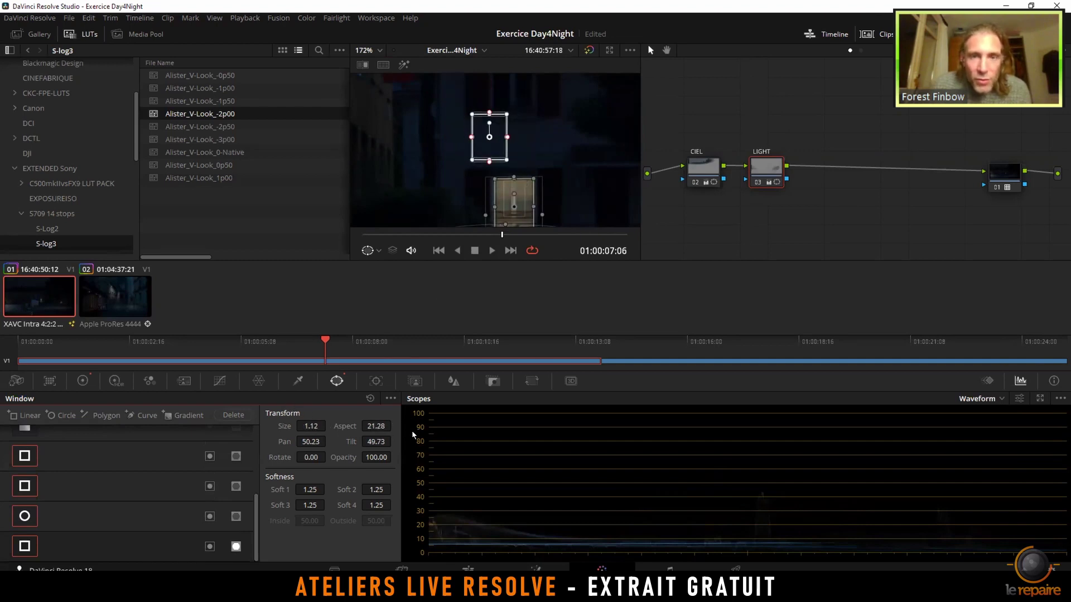
Narrow the new window to Size 0.00, Aspect 2.02 and Soft 1 8.80, and centre it on the doorway at Pan 54.22, Tilt 49.34
left_click_drag(334, 427, 442, 298)
left_click_drag(496, 141, 504, 148)
scroll(505, 102, "down", 3)
scroll(503, 147, "up", 5)
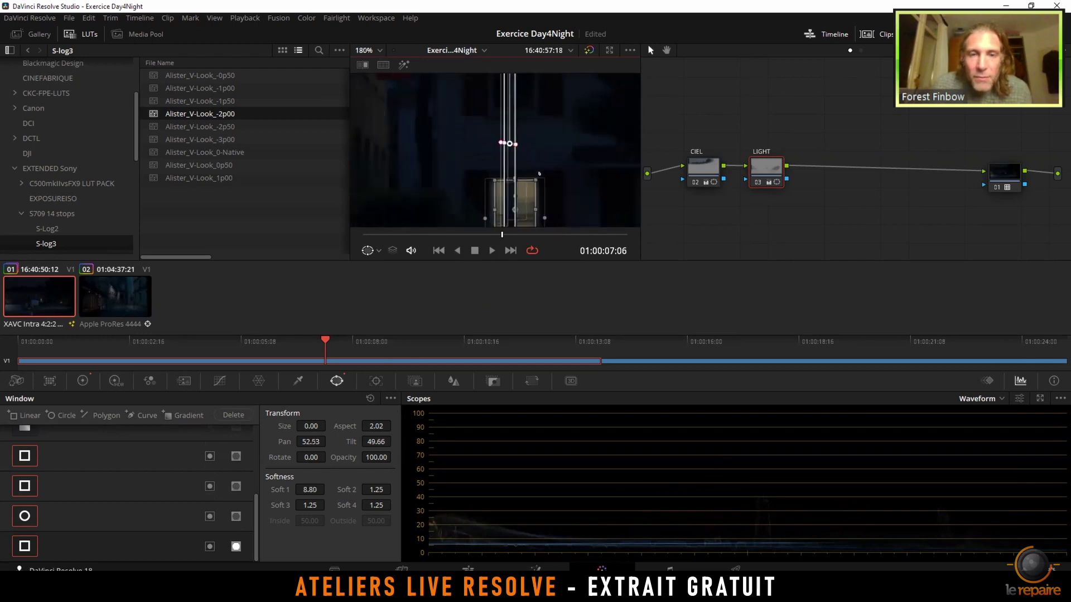
left_click_drag(468, 96, 469, 132)
scroll(470, 132, "down", 4)
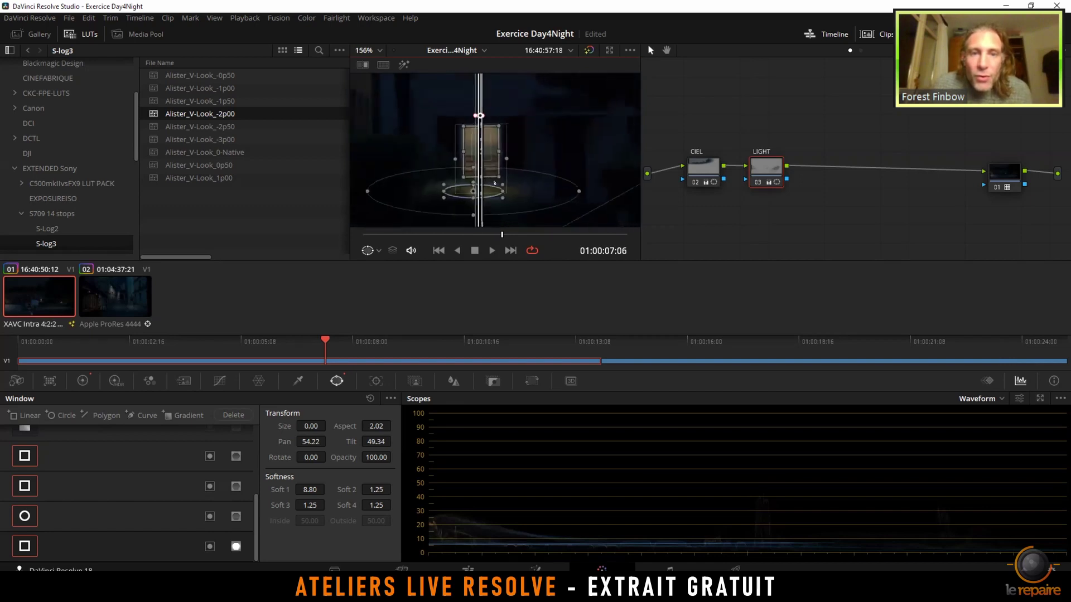
Shorten the vertical strip window to Aspect 5.24 at Pan 54.23, Tilt 49.33, lower its Opacity to 32.12, and hide the window outlines
left_click_drag(474, 223, 505, 191)
scroll(494, 151, "up", 3)
mouse_move(471, 105)
left_mouse_down()
mouse_move(478, 93)
mouse_move(470, 102)
left_mouse_up()
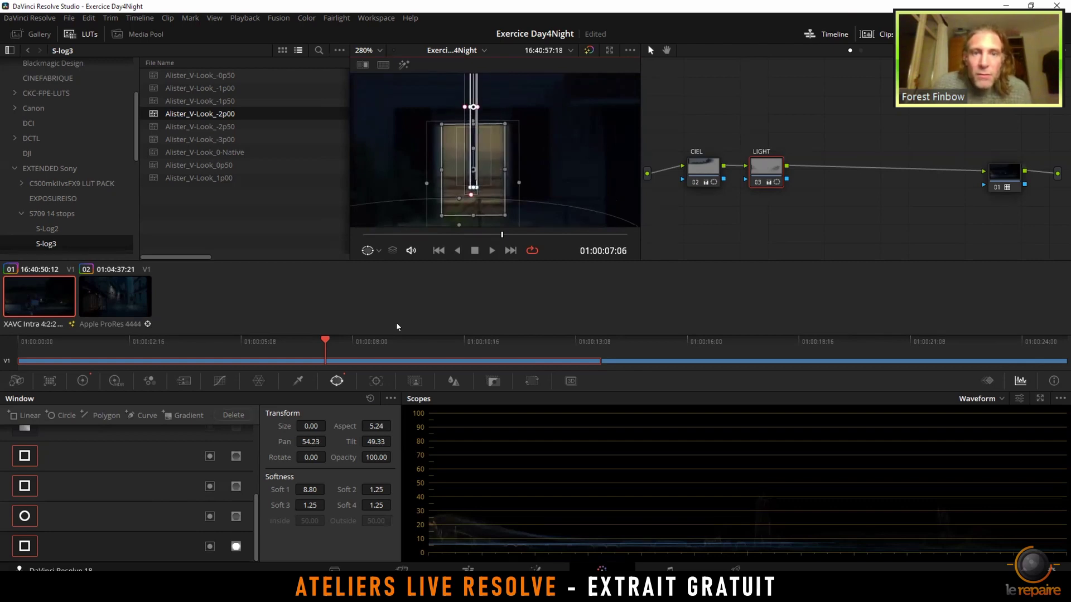
left_click_drag(384, 457, 353, 457)
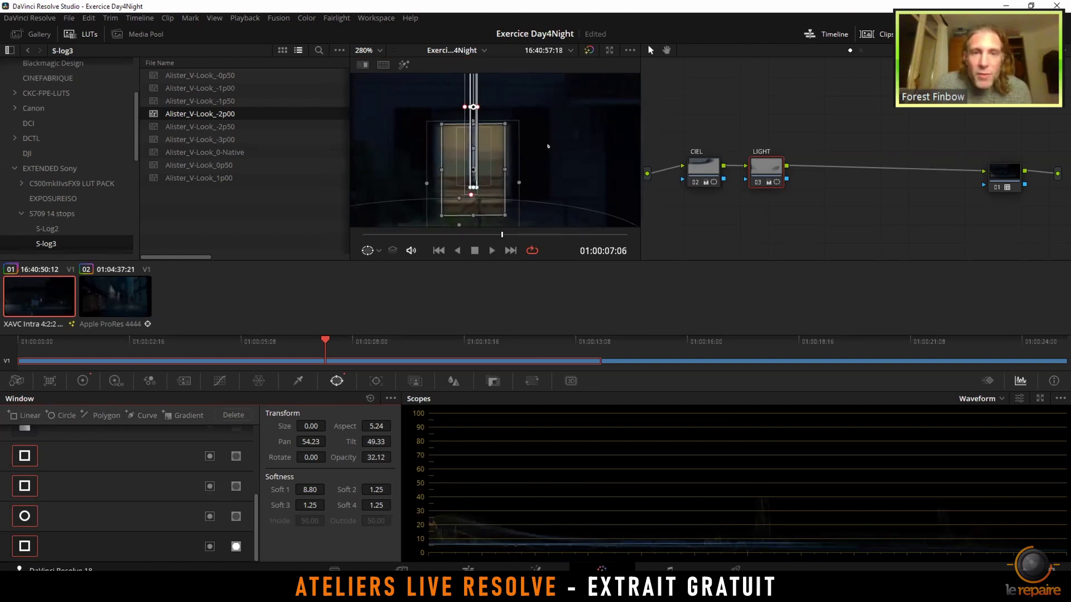
left_click(373, 250)
left_click(377, 270)
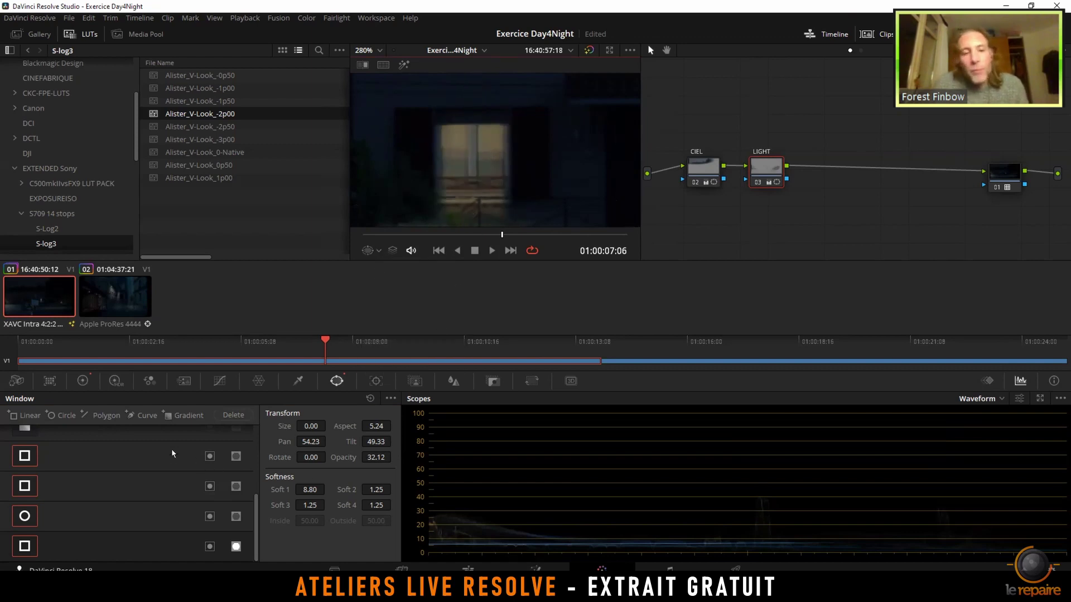
Inspect the strip over the doorway up close, with the window outlines shown and hidden
left_click(101, 546)
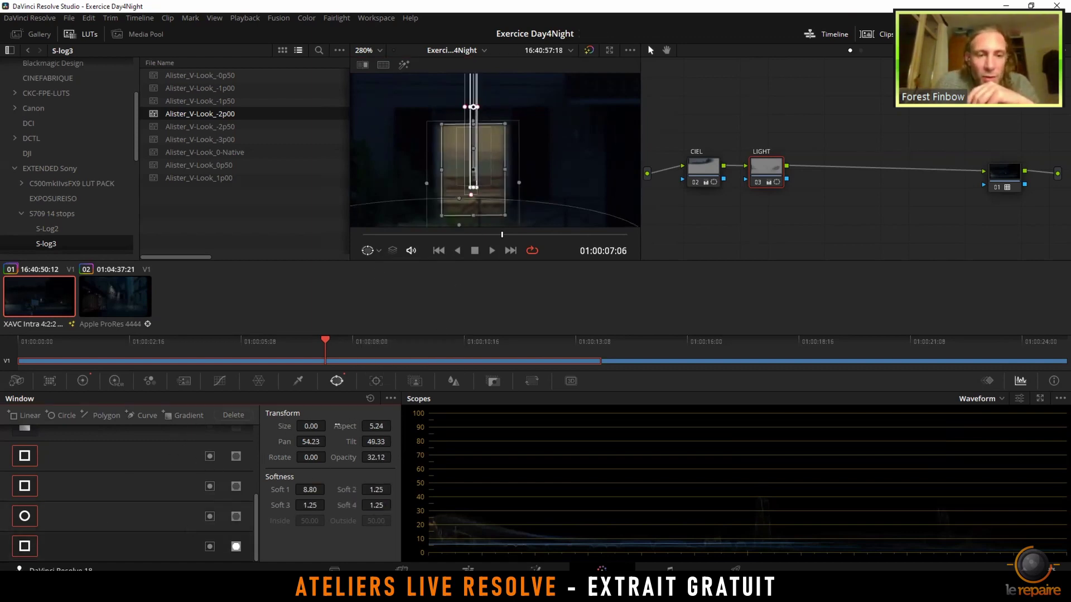
left_click_drag(316, 442, 328, 442)
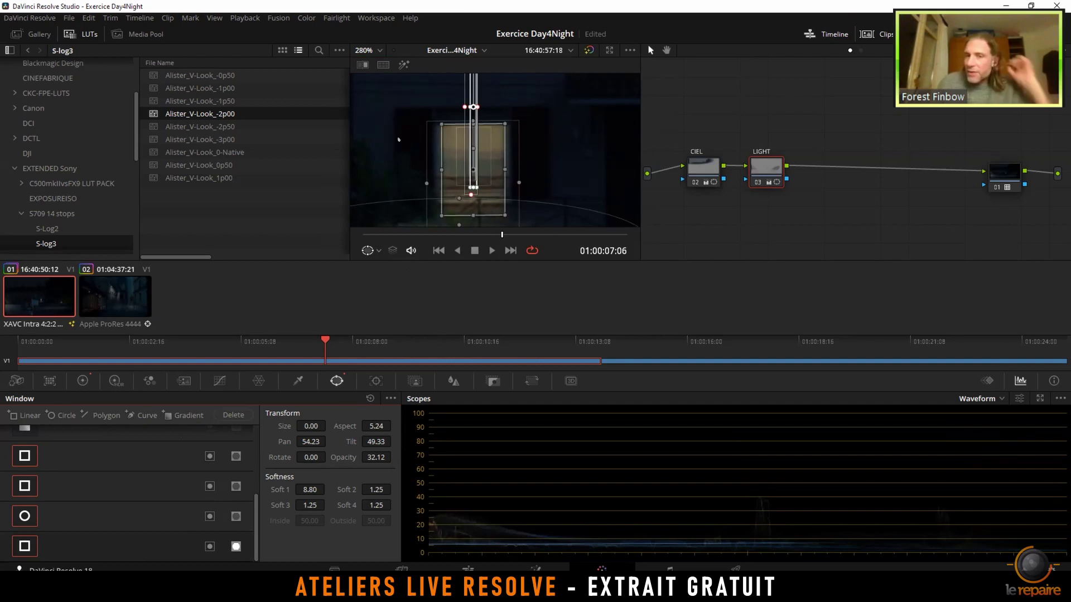
scroll(467, 137, "up", 3)
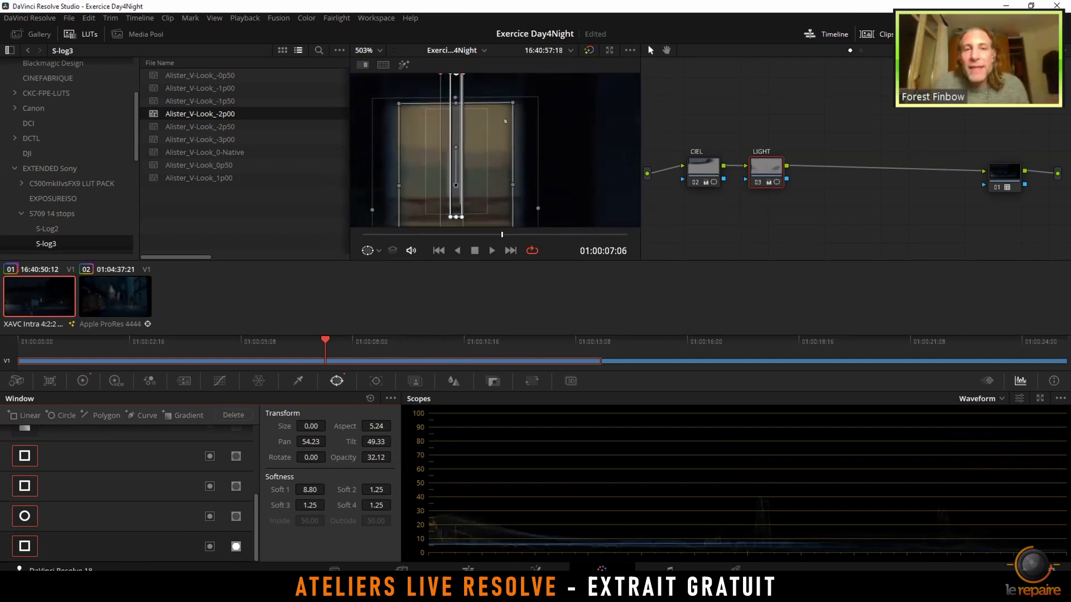
left_click(380, 251)
left_click(376, 333)
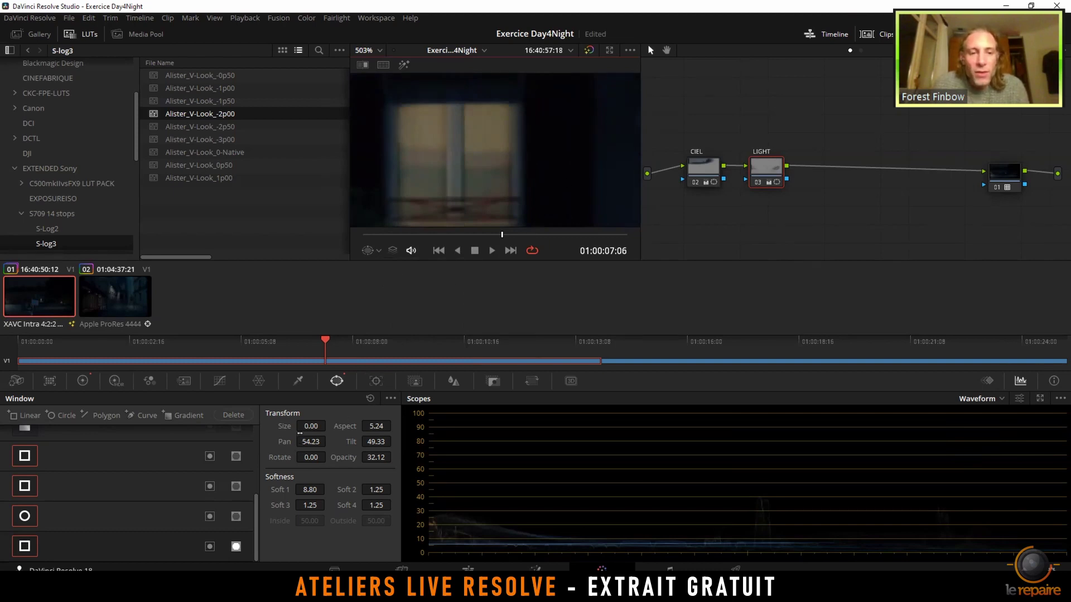
Try a Pan of 54.21 for the strip window, and set it back to 54.23
left_click_drag(311, 441, 329, 441)
double_click(319, 441)
key("BackSpace")
type("1")
key("Return")
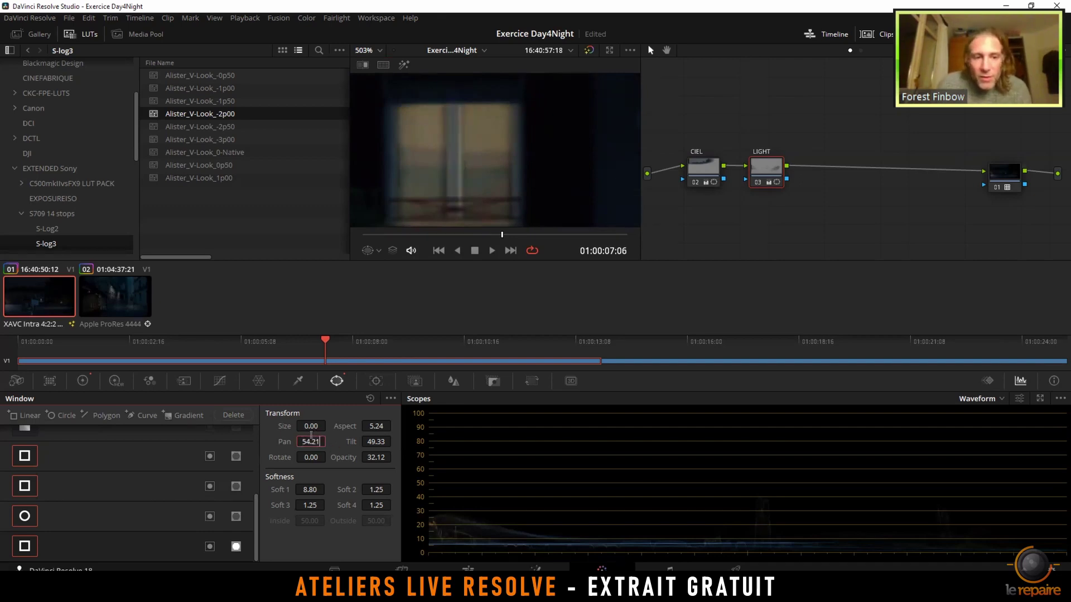
key("BackSpace")
type("3")
key("Return")
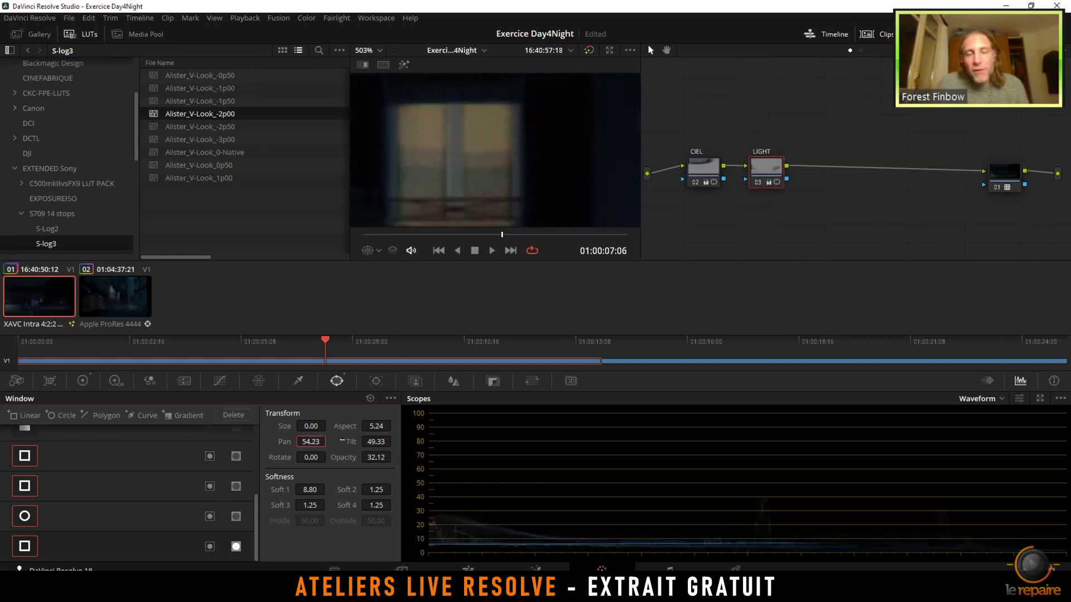
Space the CIEL and LIGHT nodes farther apart in the node graph
scroll(537, 164, "down", 15)
left_click_drag(751, 165, 754, 165)
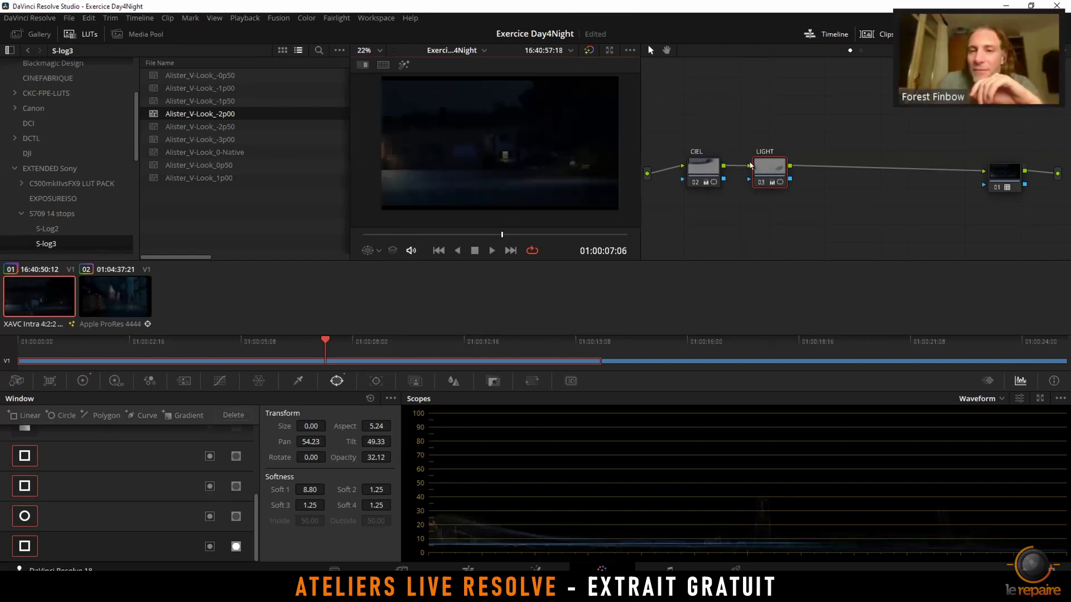
scroll(517, 172, "up", 1)
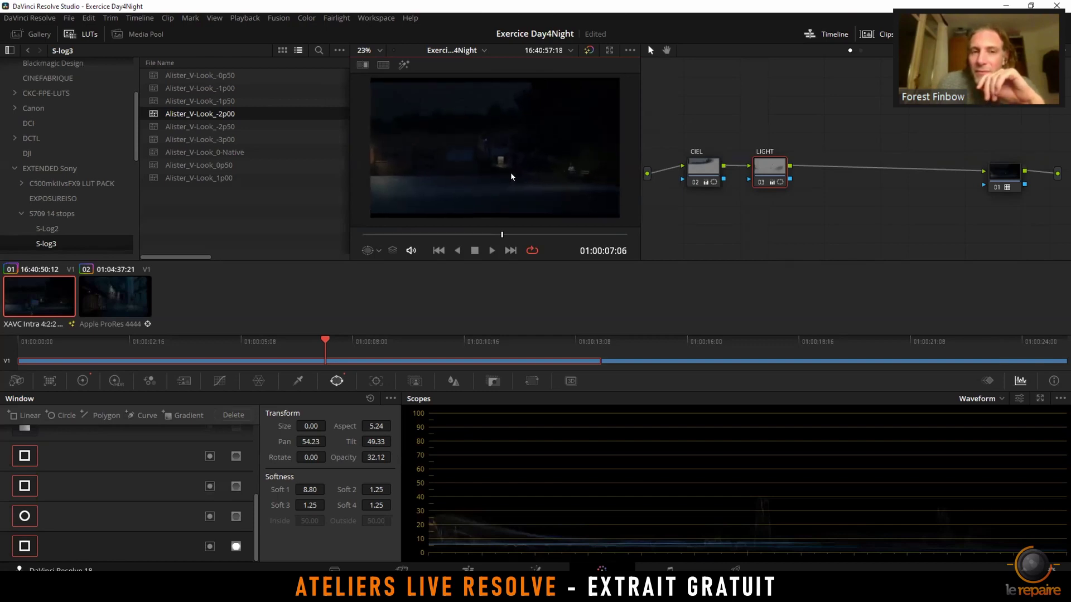
left_click(769, 166)
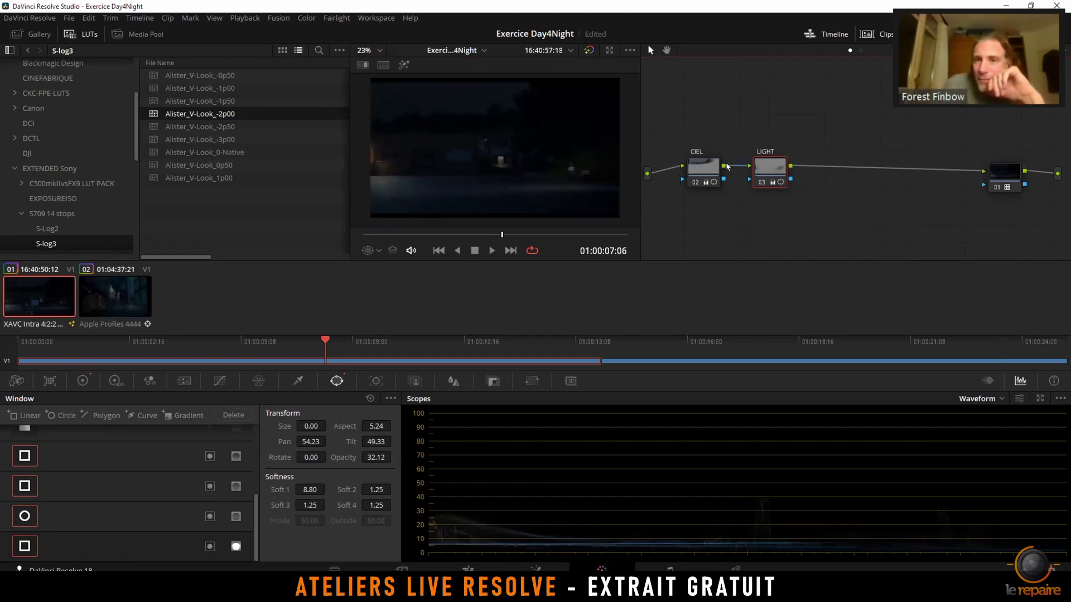
left_click_drag(699, 166, 691, 166)
left_click_drag(762, 166, 768, 167)
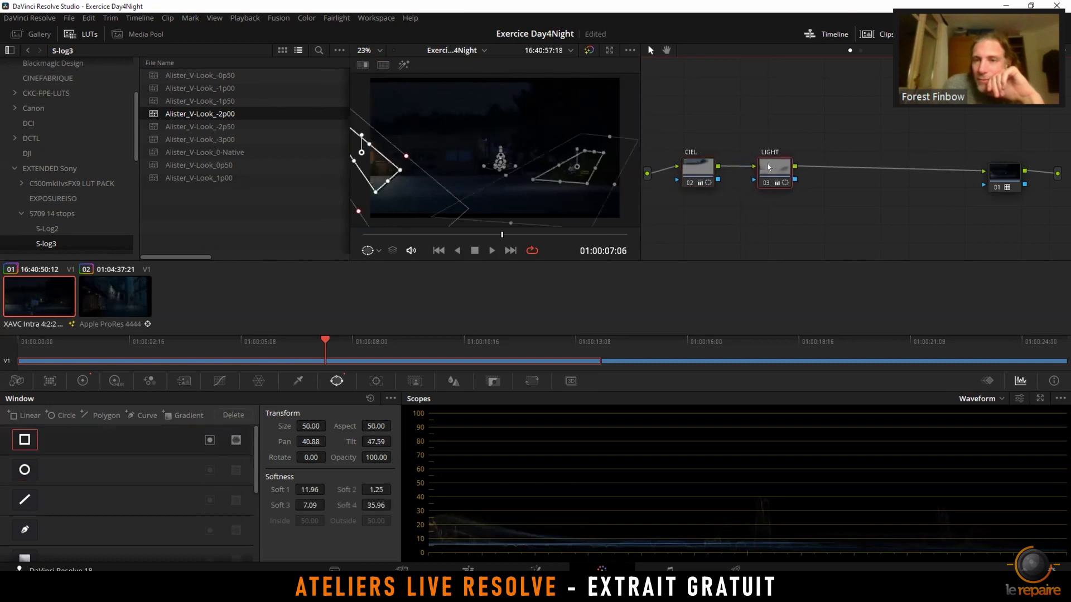
Compare the windows of the CIEL and LIGHT nodes against the full night image
left_click(700, 175)
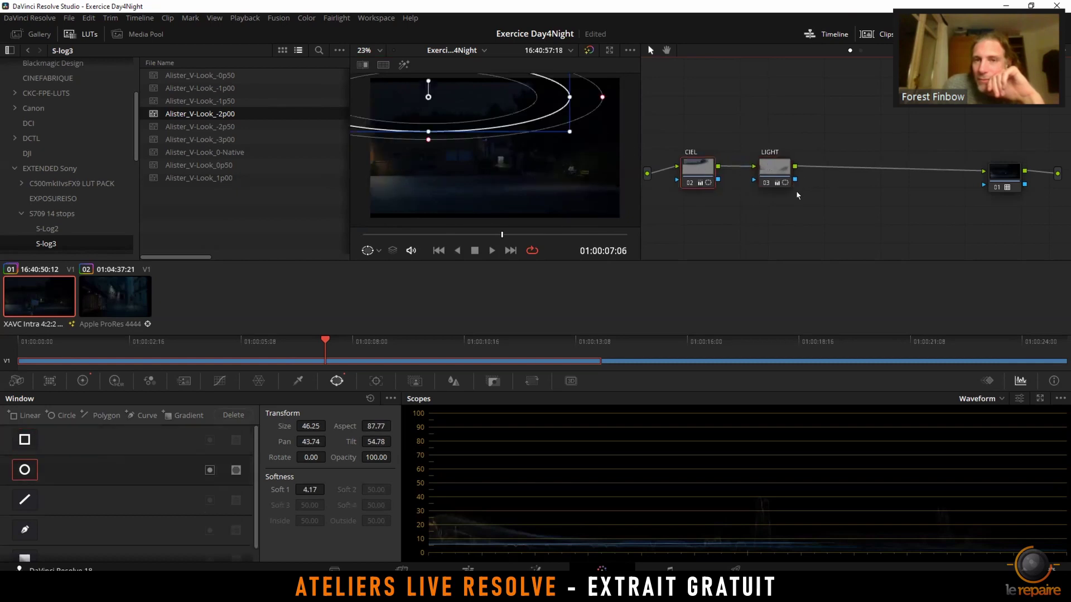
left_click(778, 174)
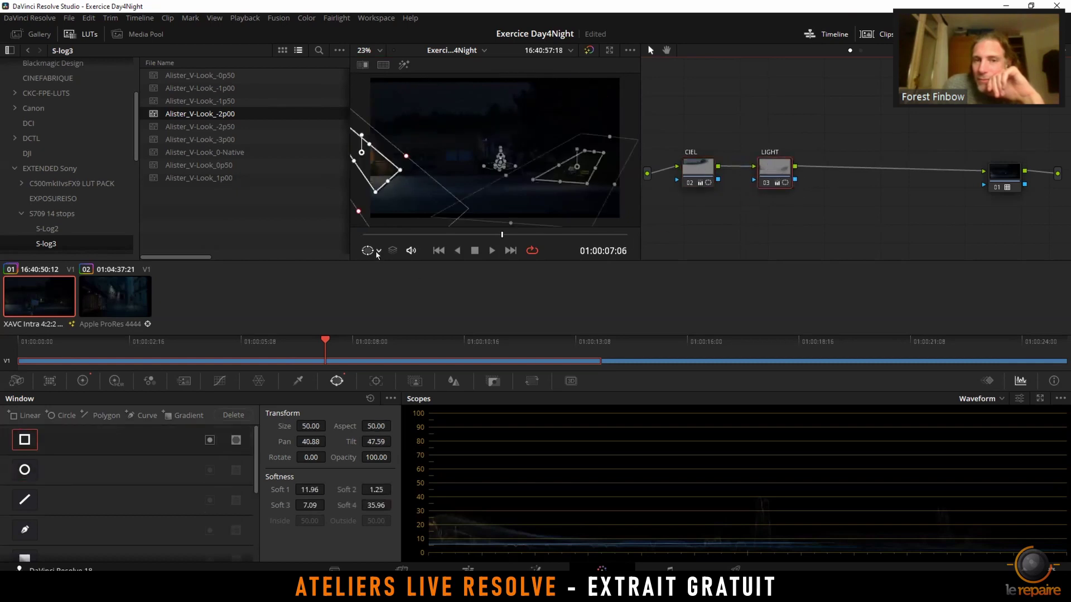
left_click(699, 167)
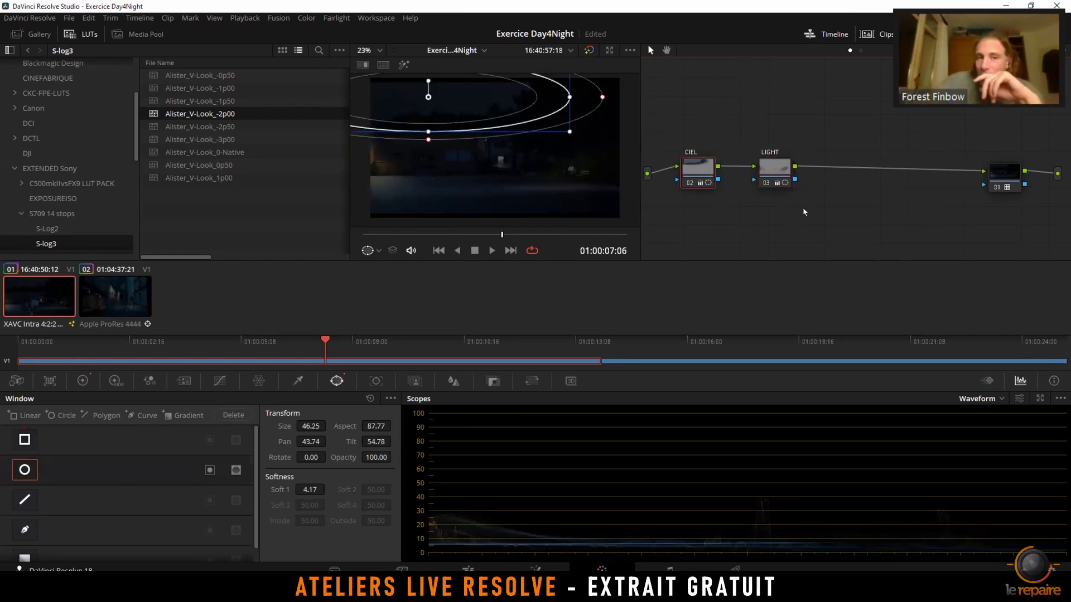
scroll(540, 164, "up", 2)
scroll(540, 164, "up", 4)
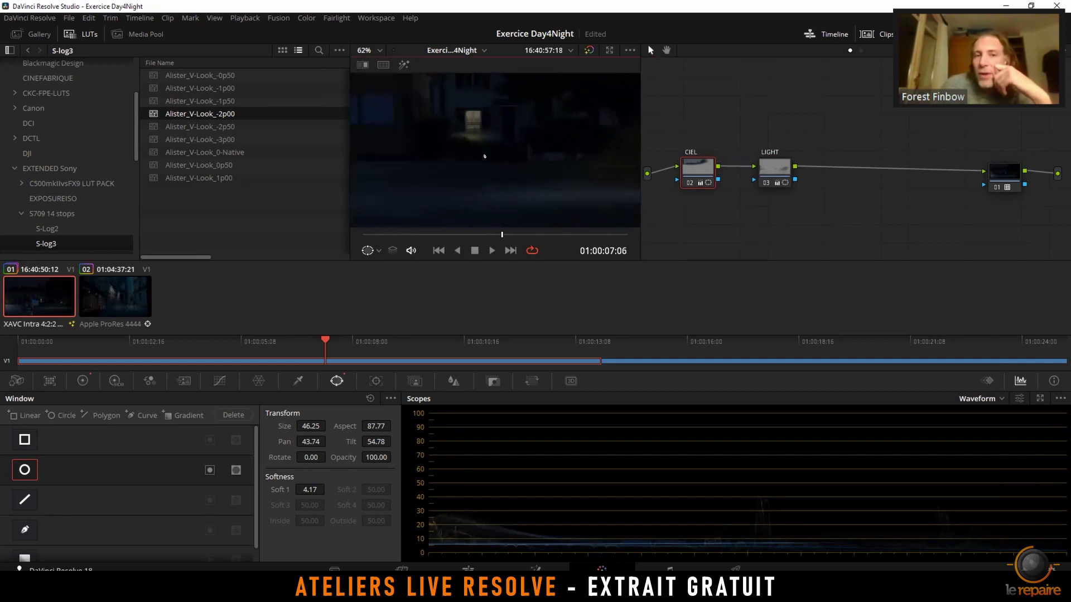
scroll(546, 165, "down", 6)
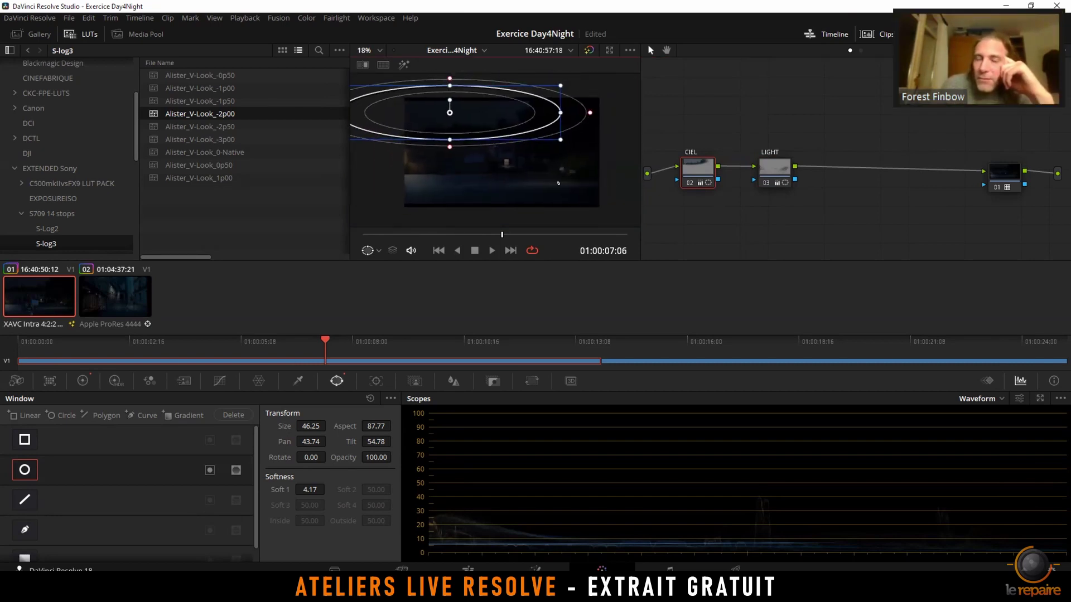
scroll(556, 177, "up", 1)
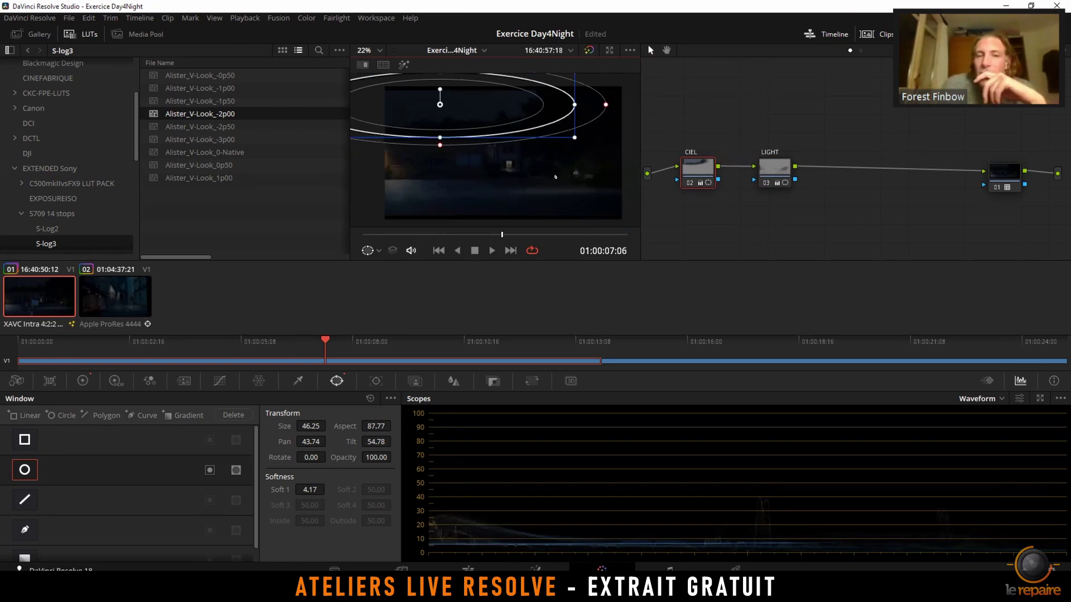
left_click(775, 167)
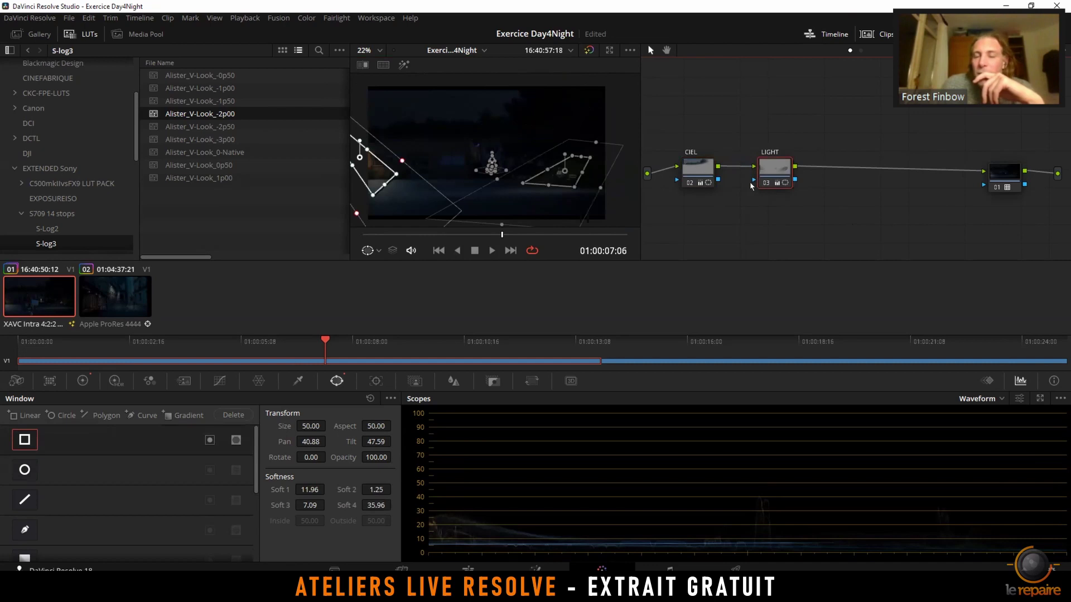
left_click(701, 168)
Load the first clip's Day4Night local version and bring its LIGHT node and the node after it into view
right_click(57, 296)
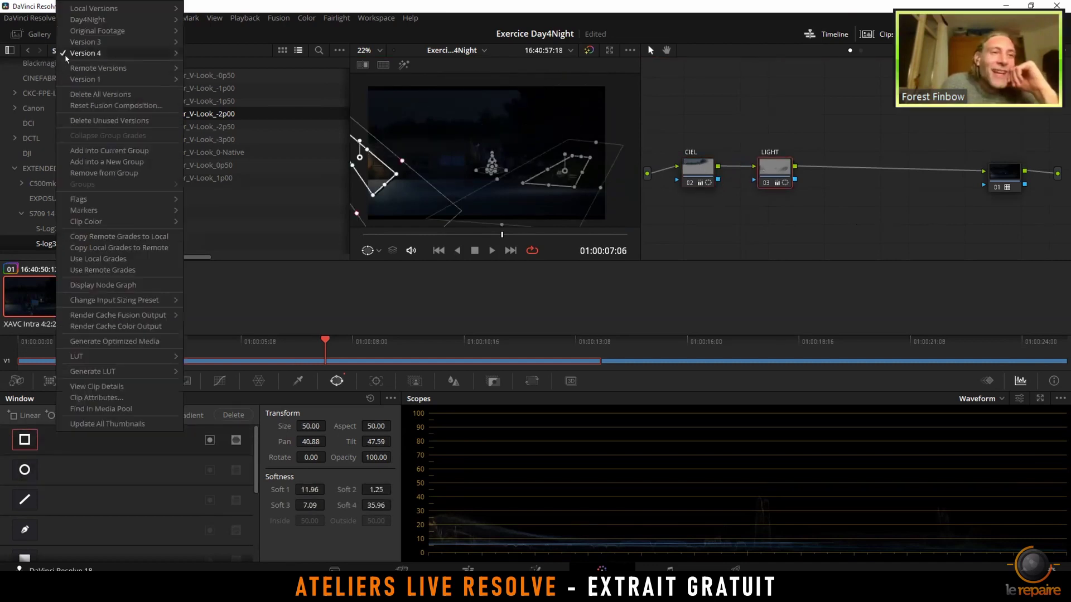
mouse_move(85, 22)
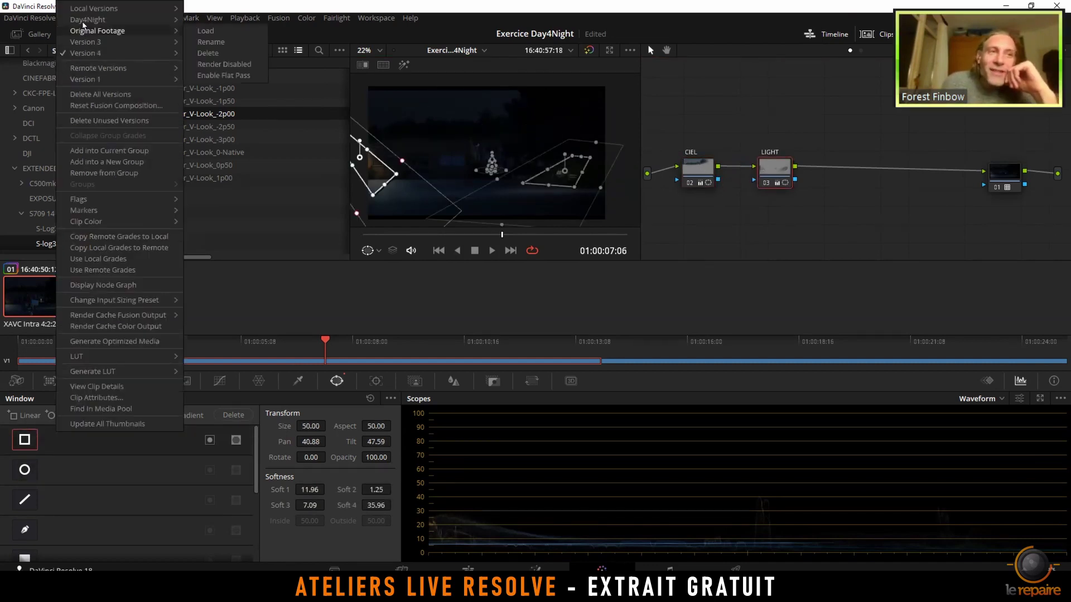
left_click(202, 19)
left_click_drag(725, 132, 771, 122)
scroll(545, 148, "down", 2)
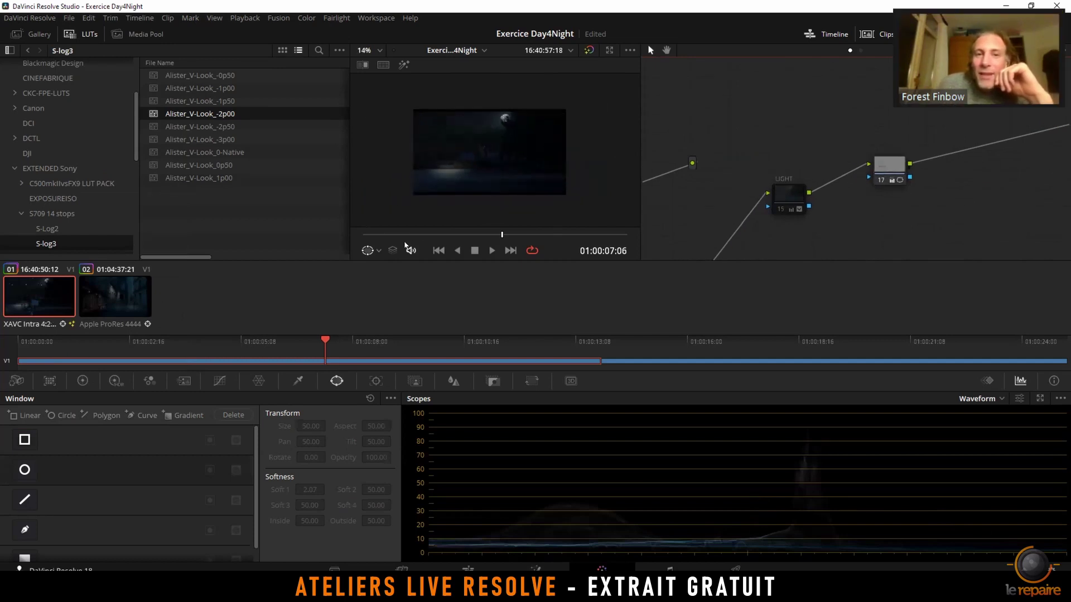
Scrub the Day4Night version to 01:00:10:12 and examine the windows of its LIGHT node and node 17
left_click_drag(492, 236, 475, 231)
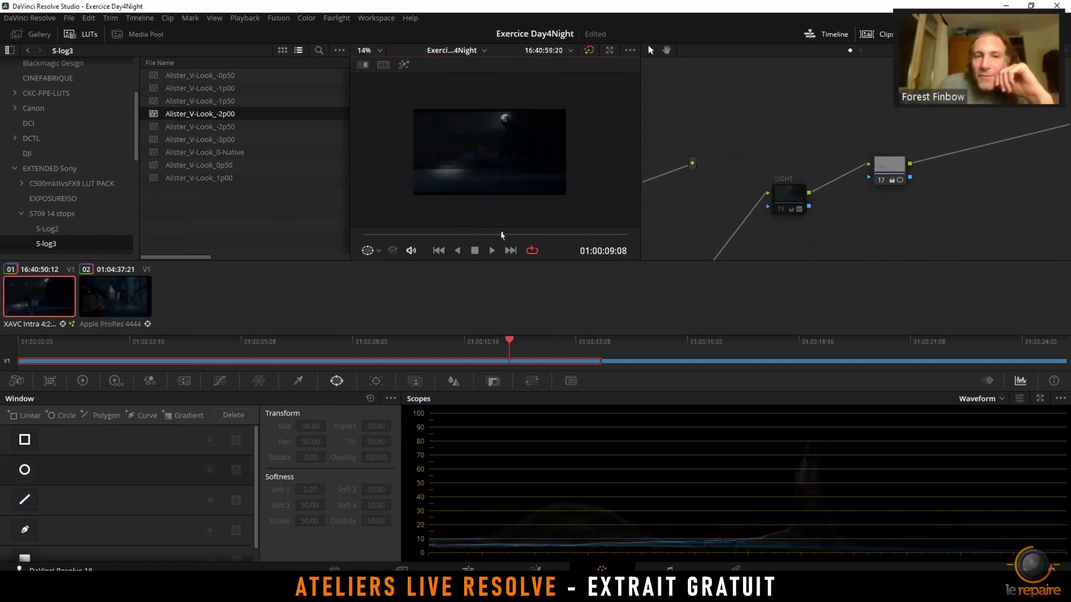
left_click_drag(425, 235, 521, 233)
left_click(781, 193)
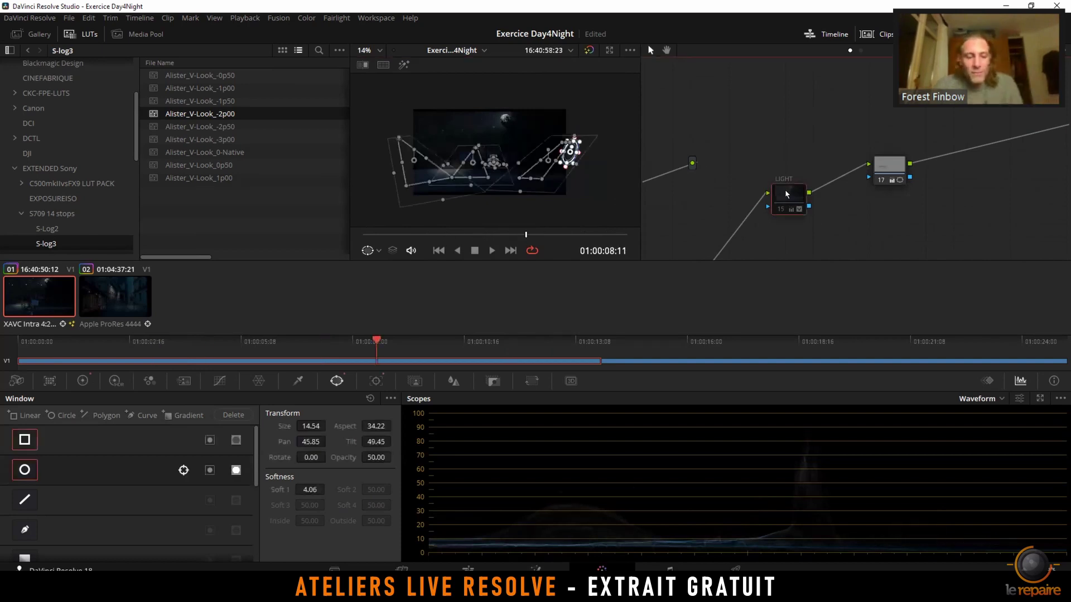
scroll(505, 154, "up", 2)
mouse_move(517, 232)
left_mouse_down()
mouse_move(369, 236)
mouse_move(525, 235)
left_mouse_up()
left_click(871, 167)
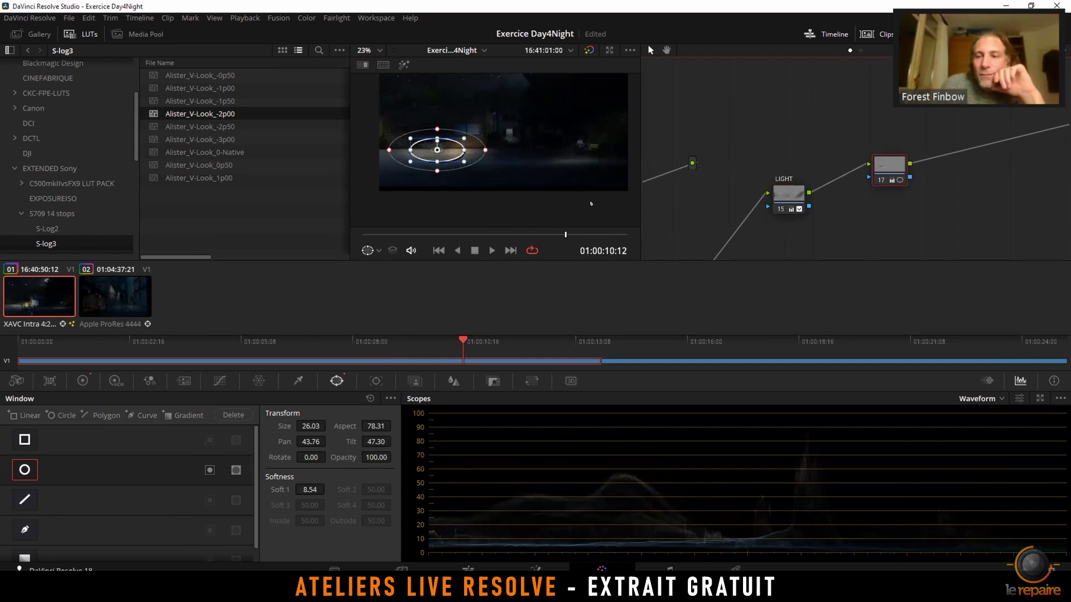
Line up the LIGHT node beside node 17, and delete node 17 with its circular window
scroll(591, 204, "down", 1)
left_click_drag(788, 210, 892, 163)
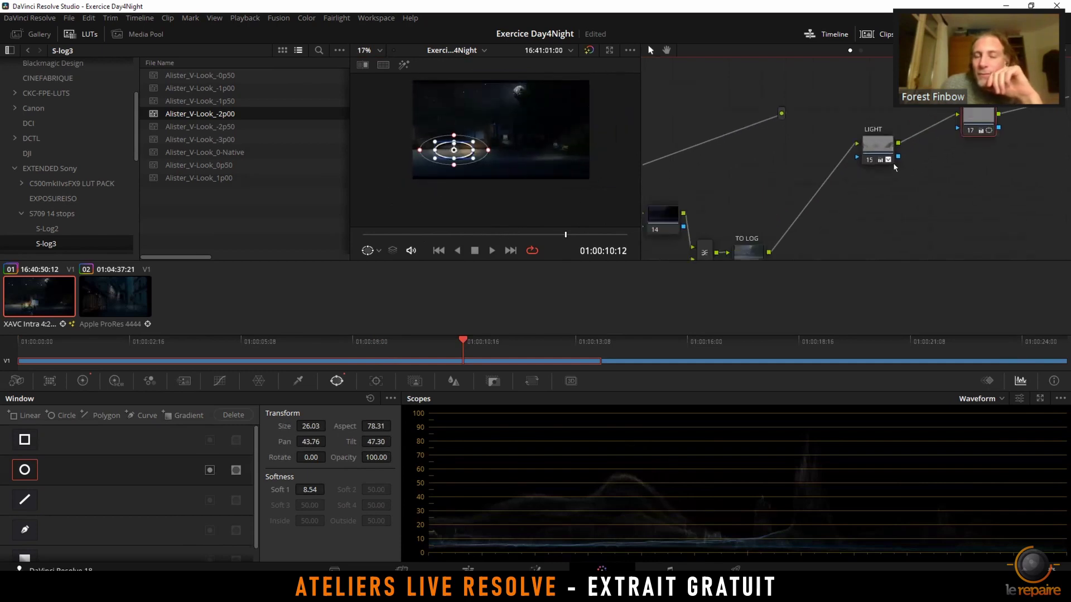
left_click_drag(796, 246, 789, 193)
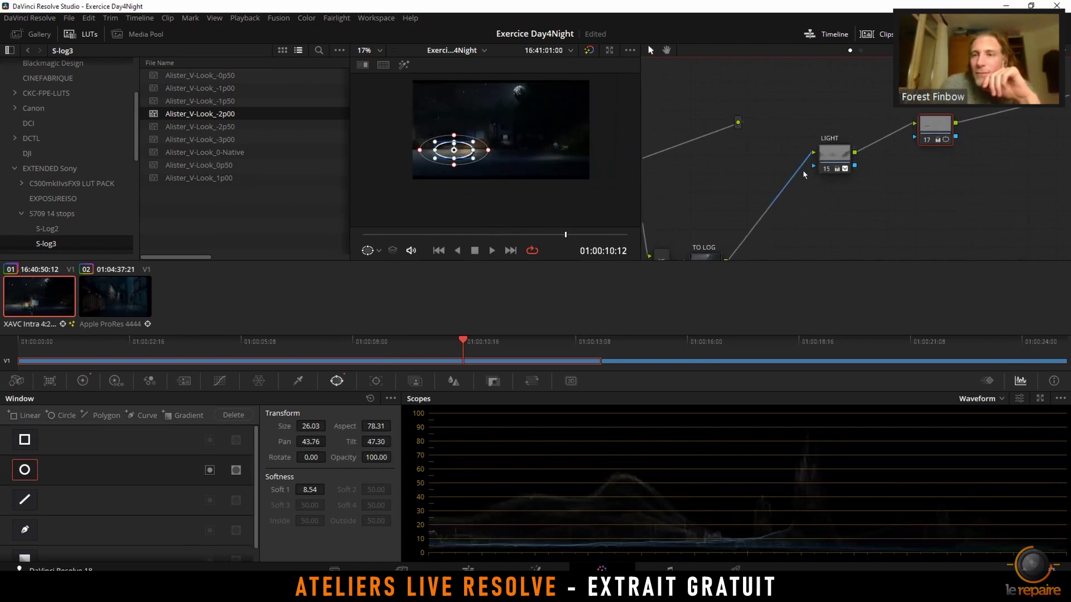
left_click_drag(832, 157, 938, 130)
scroll(523, 165, "up", 3)
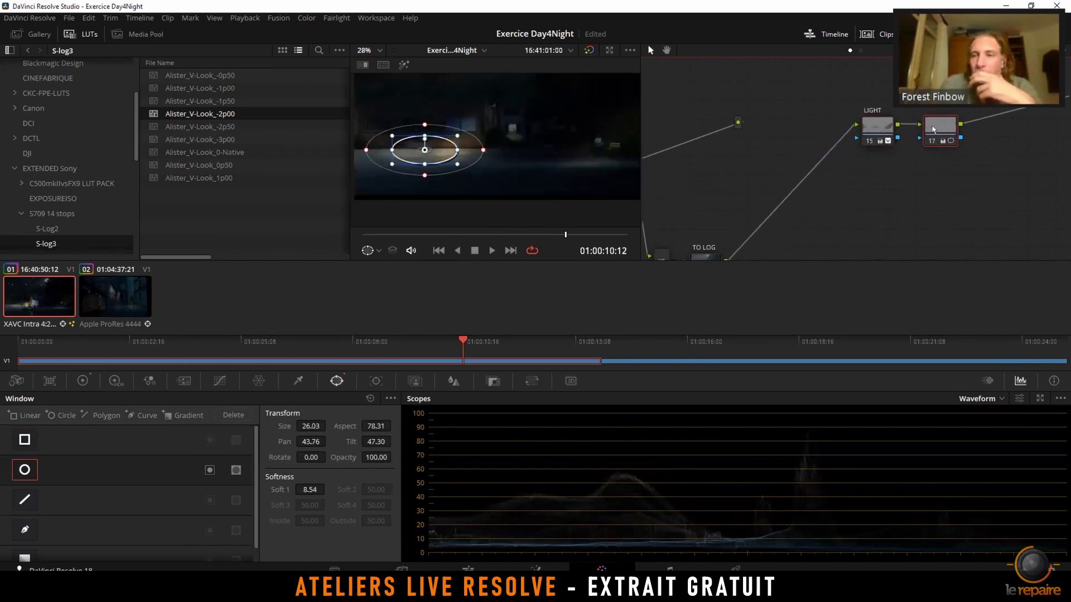
key("Delete")
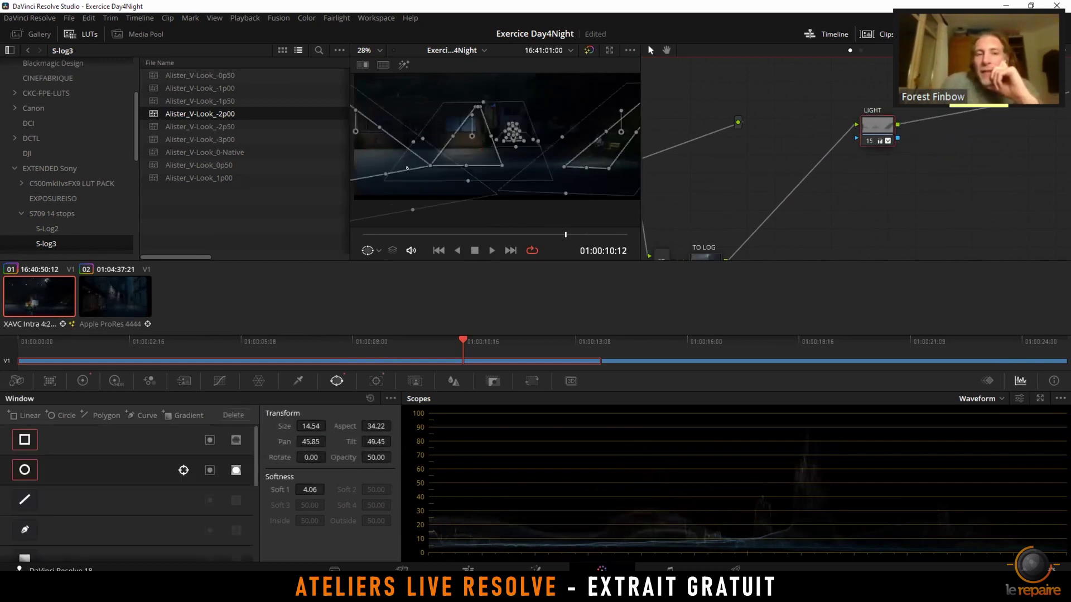
Hide the window outlines in the viewer and examine the house facade, the windows and the lit ground up close
left_click(371, 250)
left_click(391, 268)
scroll(537, 135, "up", 5)
left_click_drag(377, 146, 501, 162)
scroll(501, 163, "up", 5)
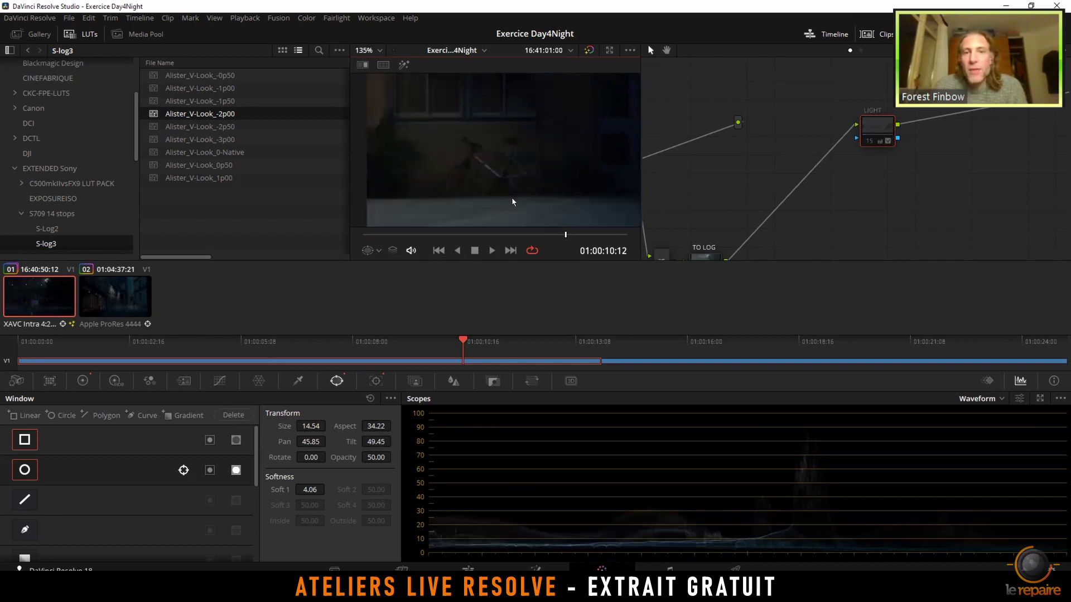
scroll(503, 156, "down", 5)
left_click_drag(539, 174, 438, 157)
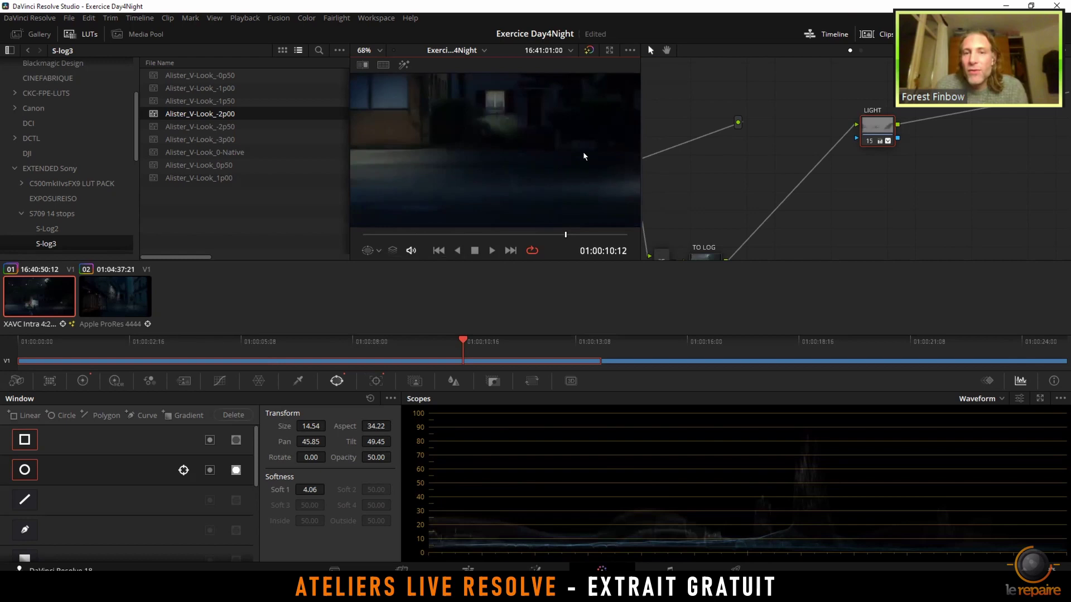
left_click_drag(583, 153, 530, 202)
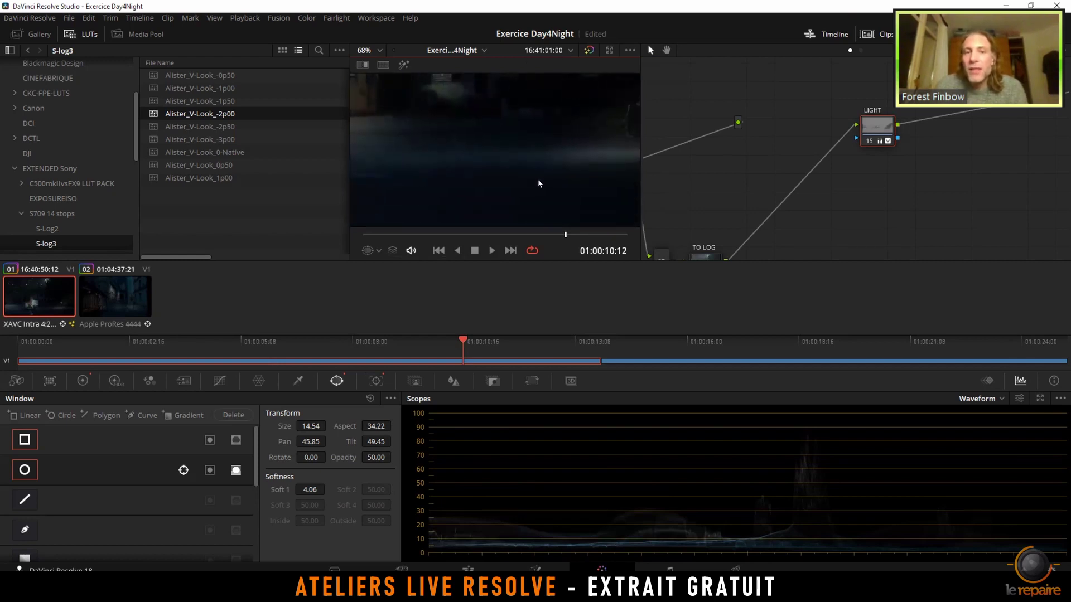
scroll(537, 179, "down", 4)
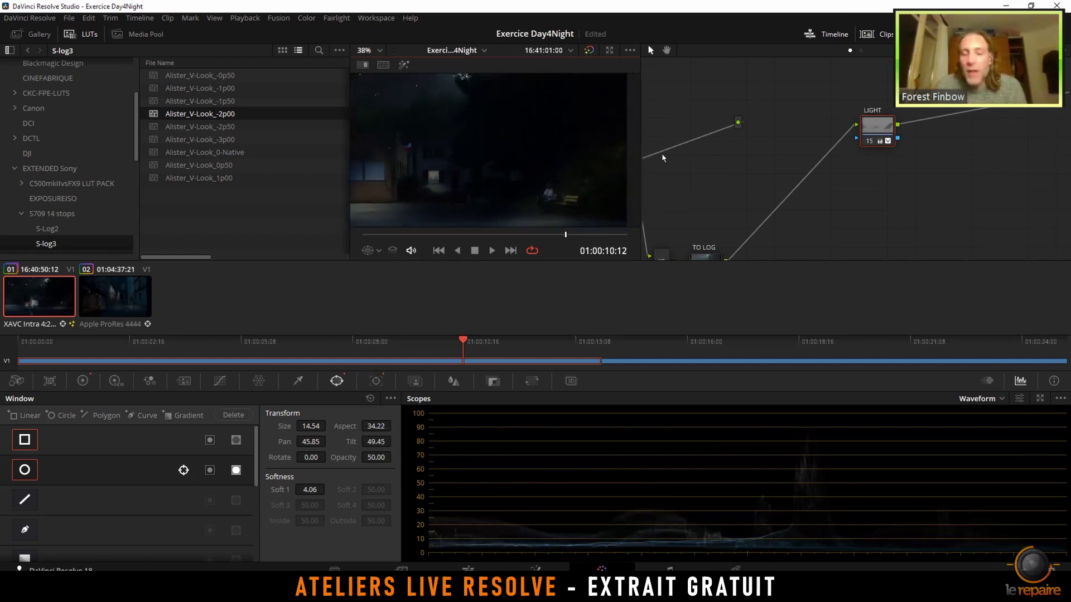
Bypass all grades and restore them to compare the original daytime shot with the night image around the house and bench
key("shift+d")
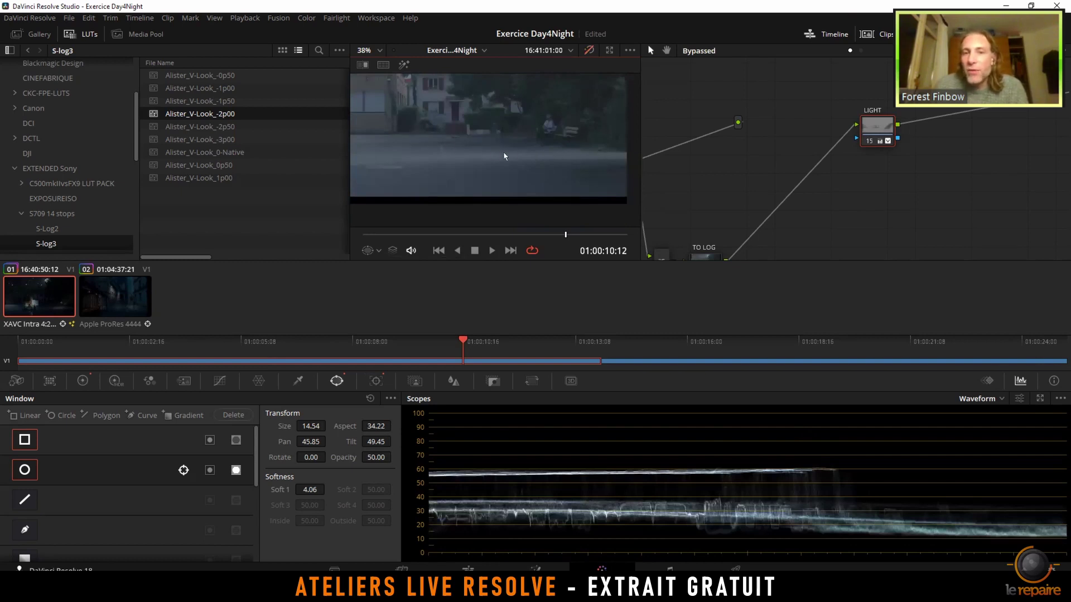
key("shift+d")
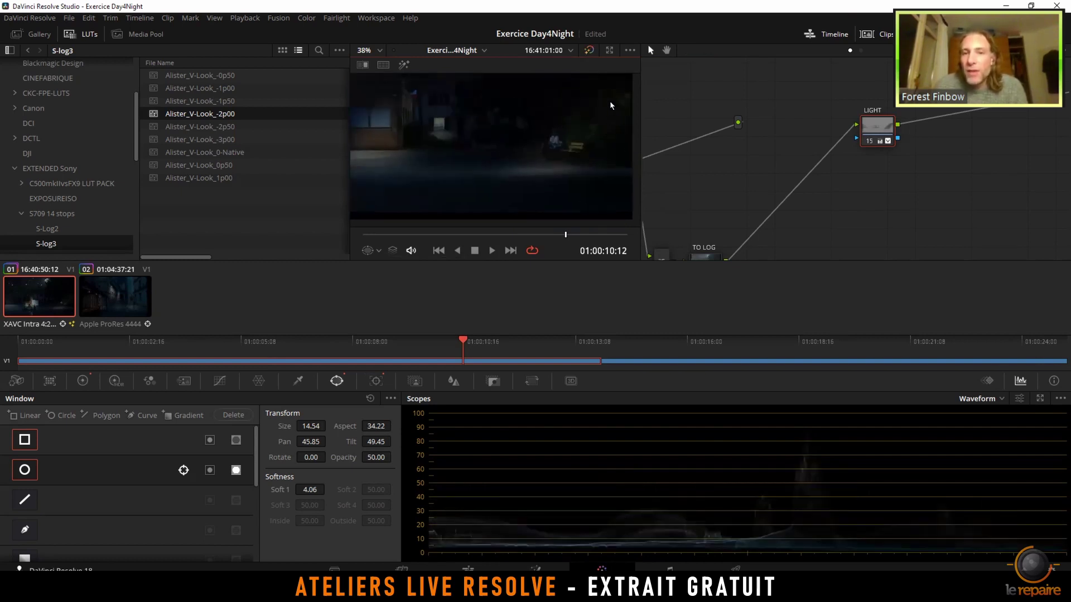
left_click_drag(481, 164, 544, 170)
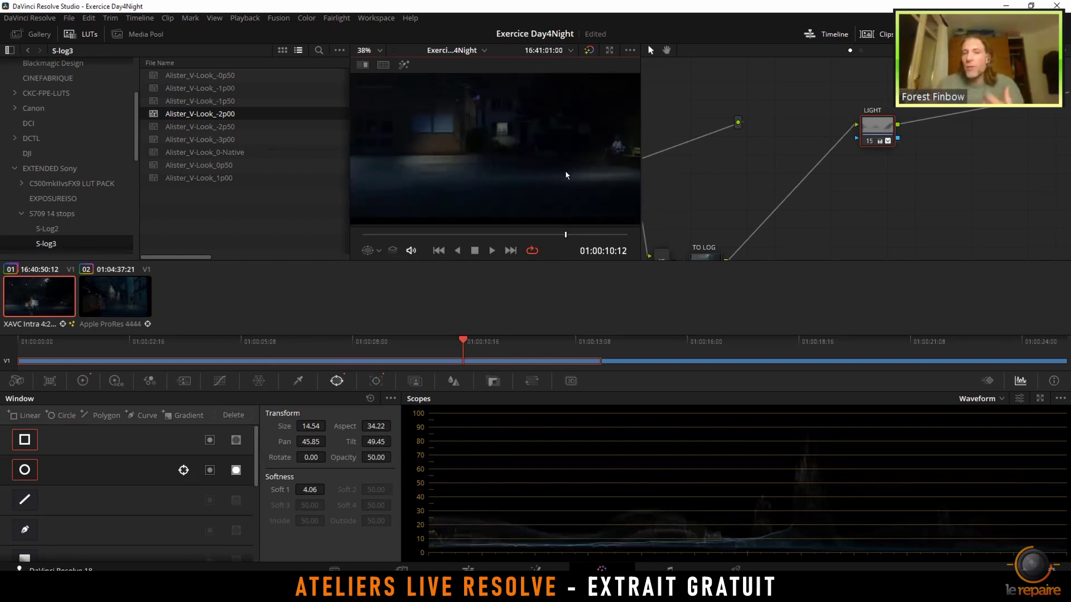
left_click_drag(546, 165, 476, 151)
scroll(535, 182, "down", 2)
scroll(535, 182, "up", 2)
scroll(528, 180, "up", 3)
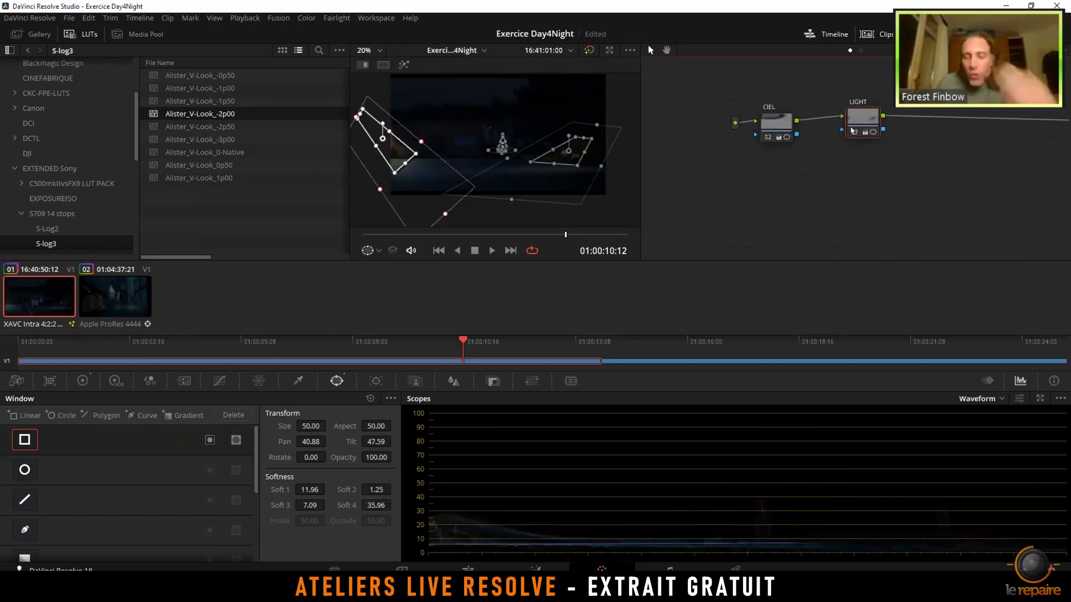
key("alt+s")
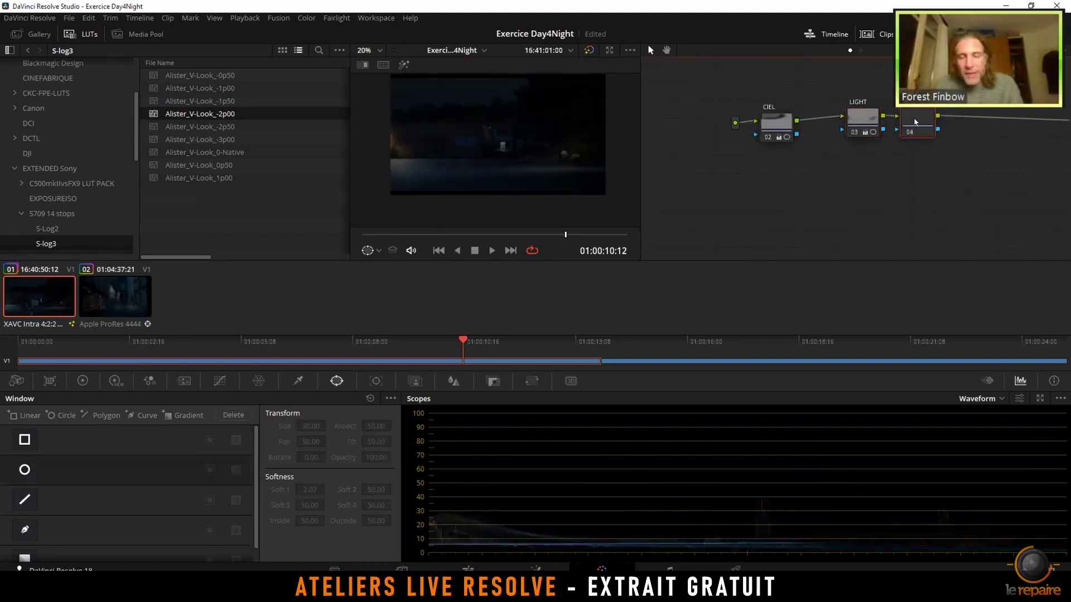
left_click_drag(939, 121, 894, 147)
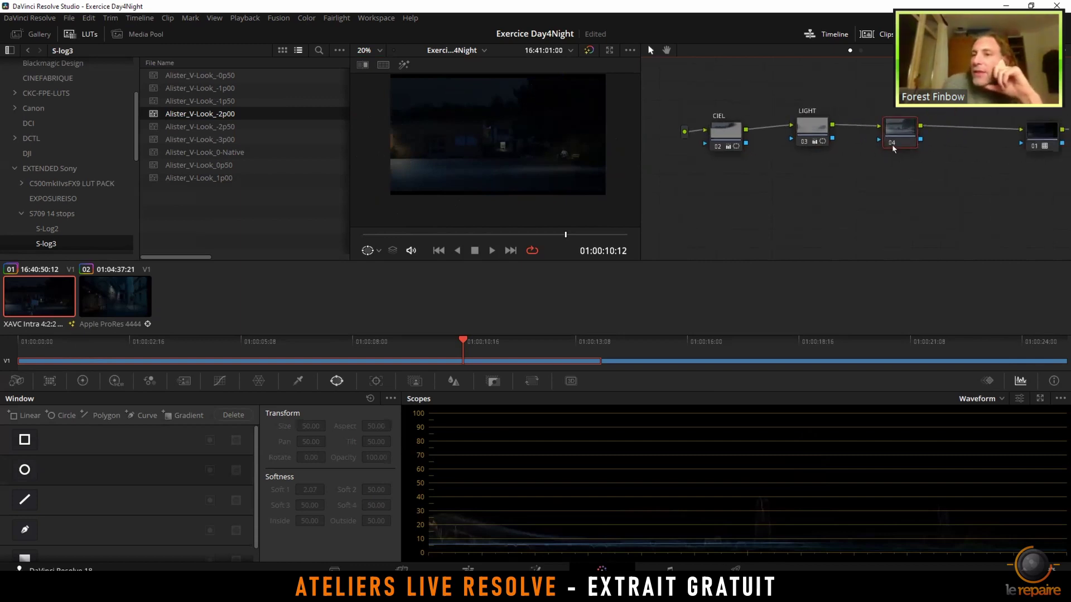
key("Delete")
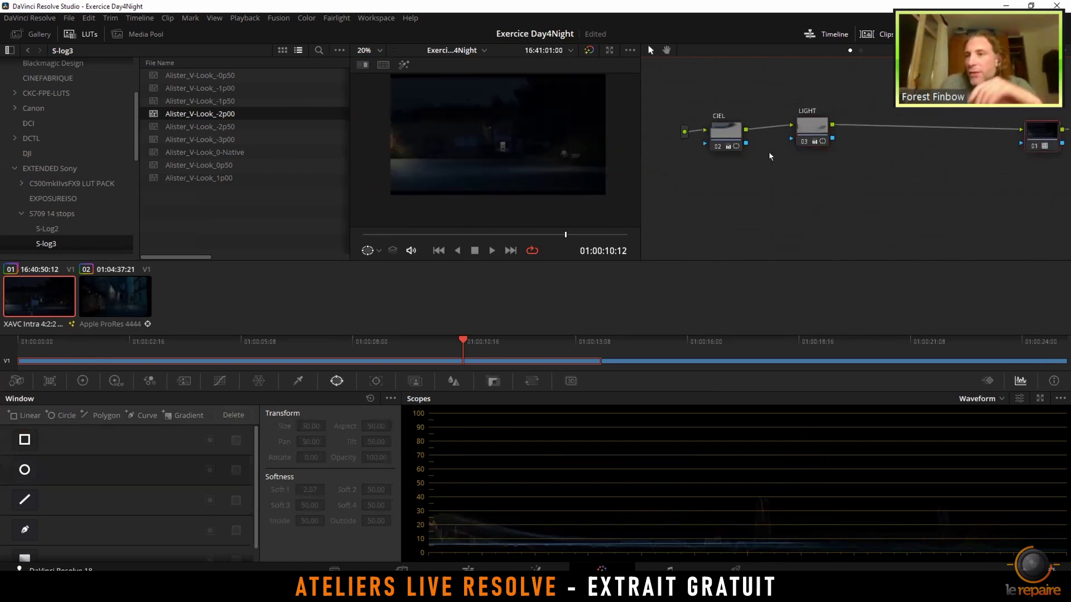
Go through the CIEL, LIGHT and 01 nodes of the darker version, and examine its night image without window outlines
left_click_drag(732, 135, 733, 141)
left_click(732, 141)
left_click(803, 139)
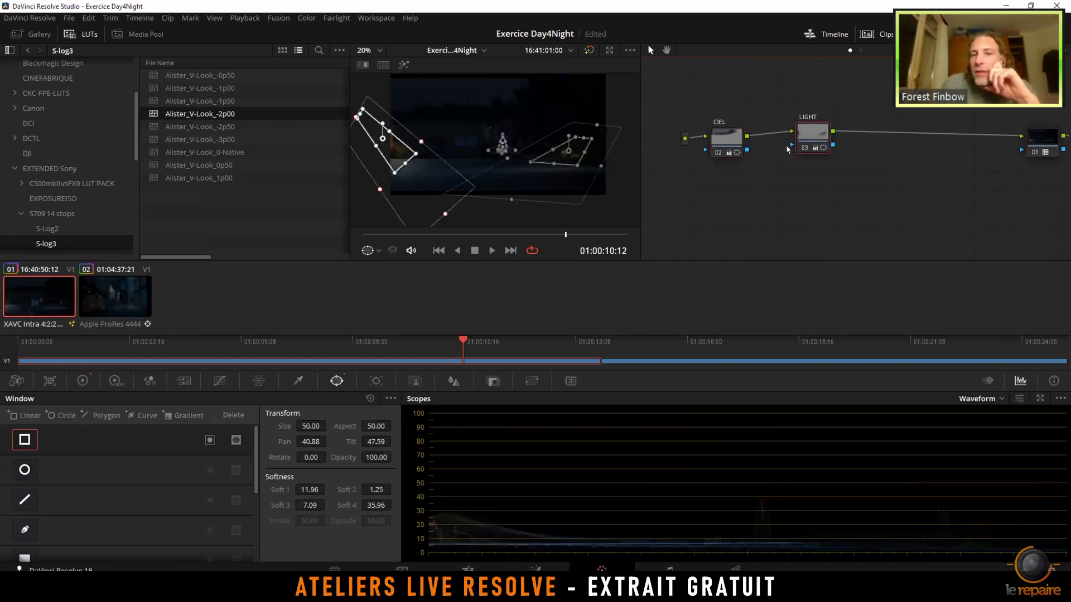
left_click(1041, 137)
scroll(528, 165, "up", 2)
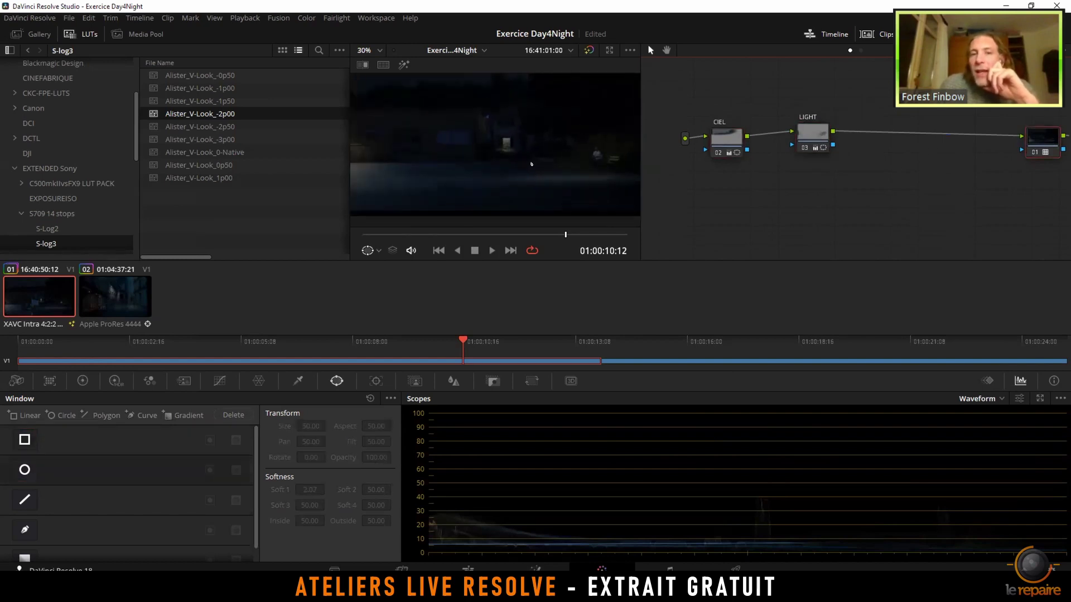